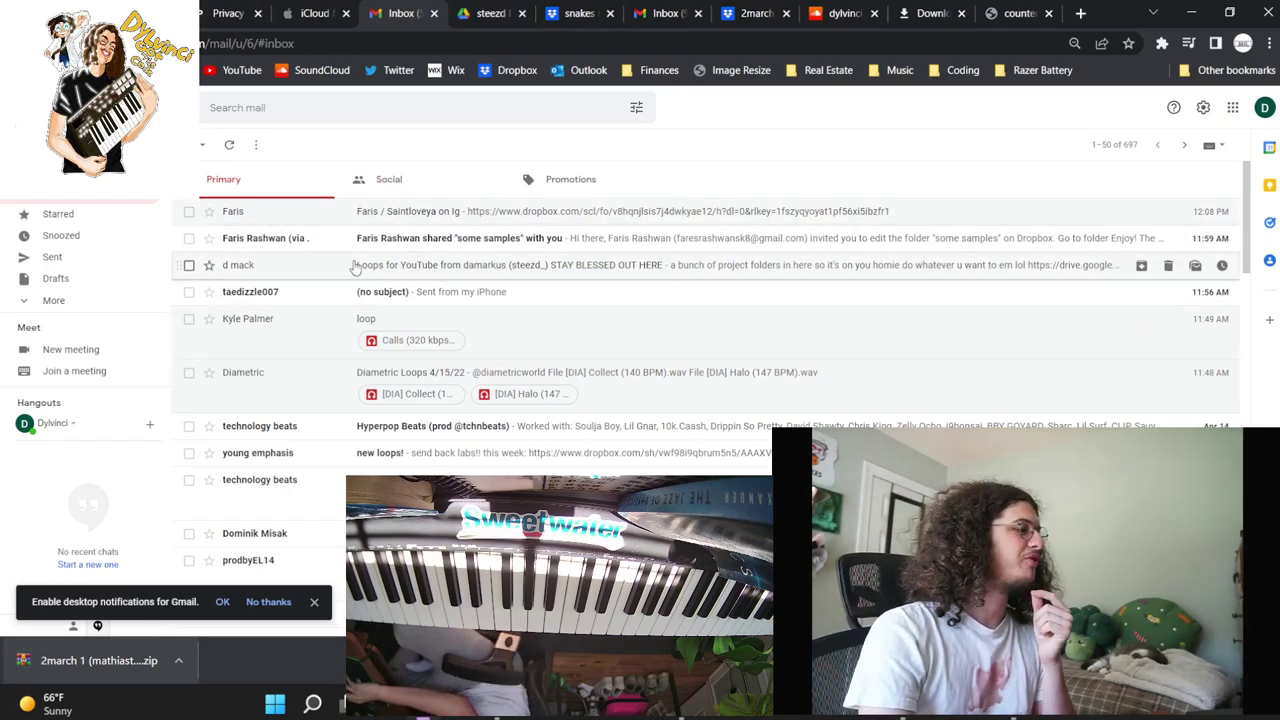
Play reel139.mp3 from its beginning in the shared steezd loops Drive folder, download it and close the preview
left_click(472, 11)
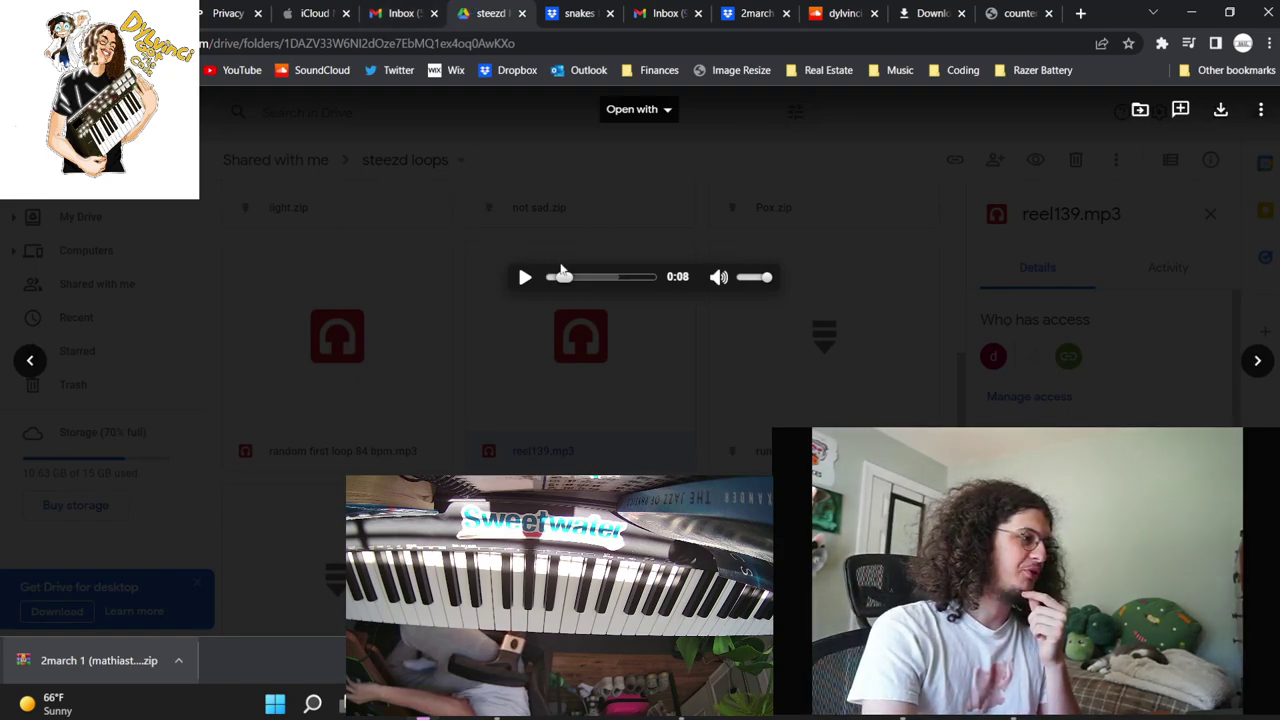
left_click_drag(561, 264, 482, 286)
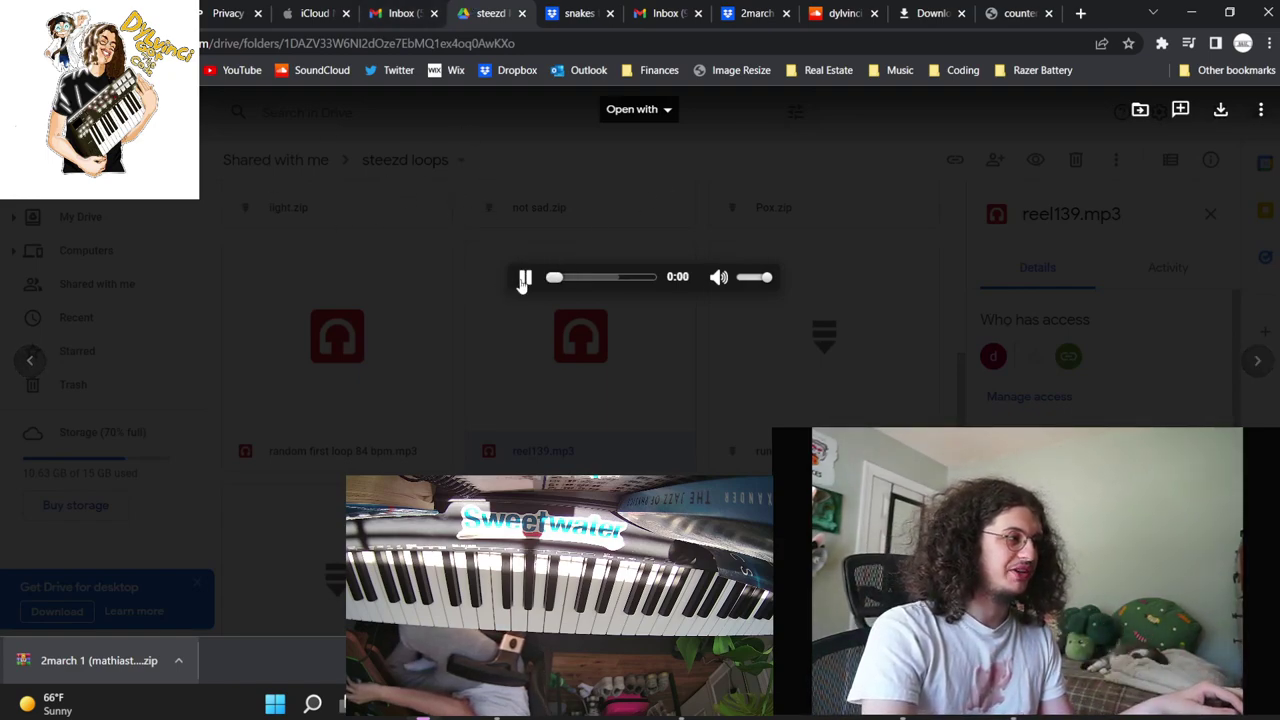
left_click(1220, 109)
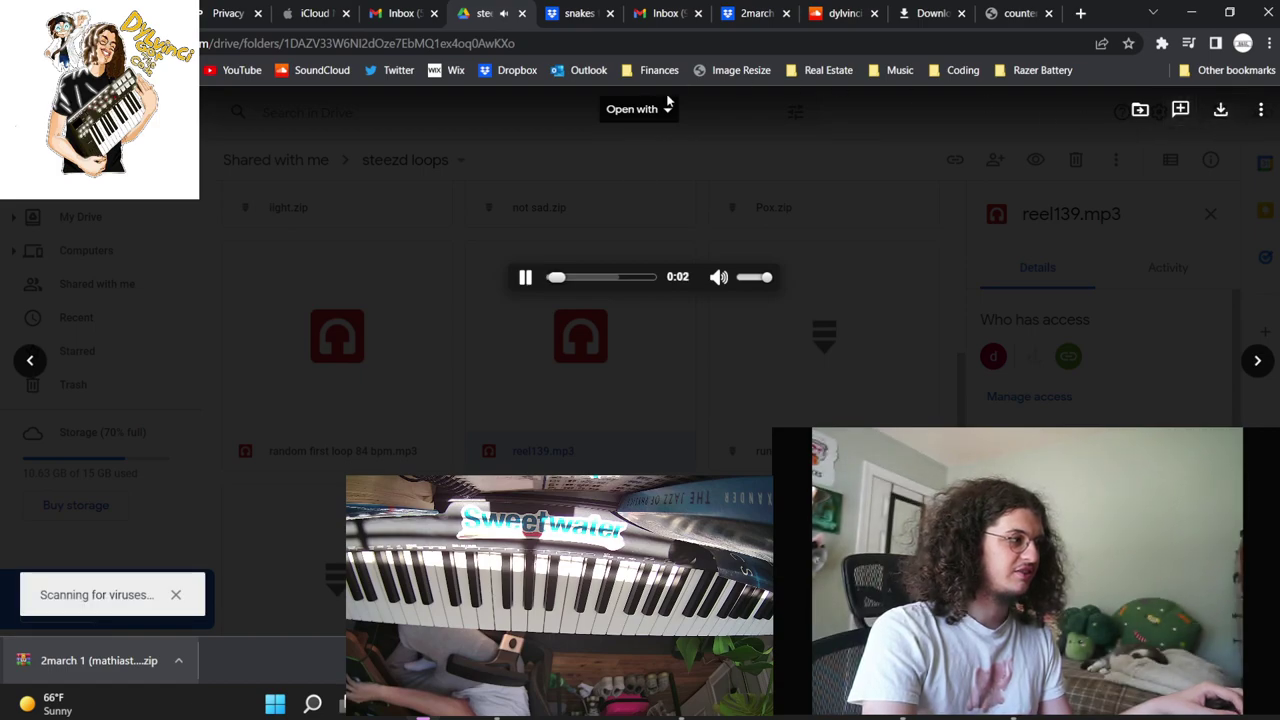
left_click(434, 335)
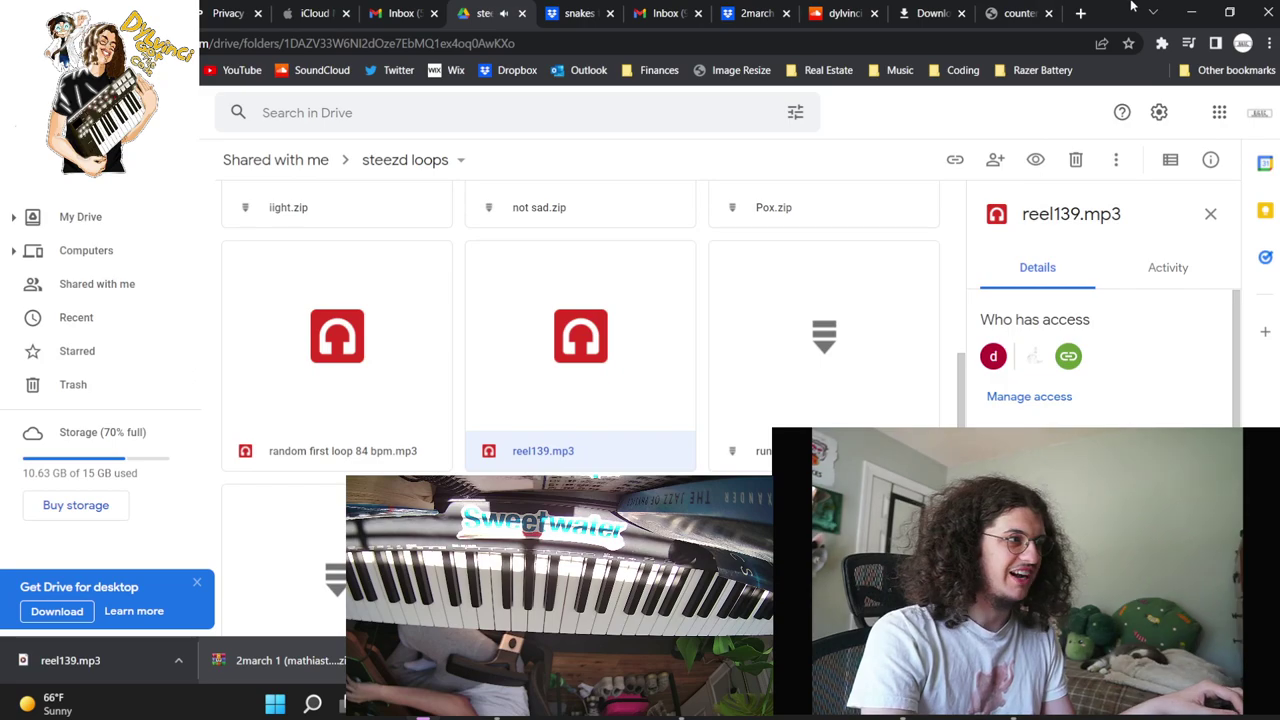
Switch to FL Studio, choose the next tape type in the Cassette effect on Insert 1 and close the effect
left_click_drag(1112, 15, 581, 95)
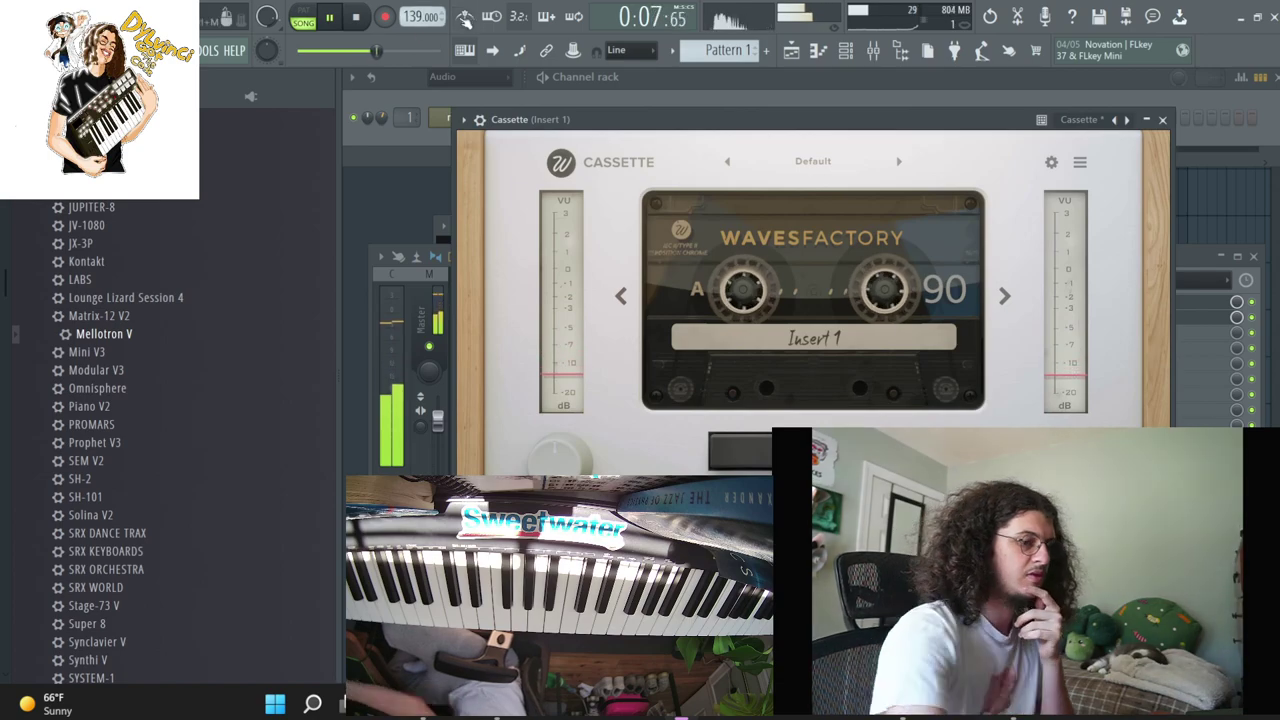
left_click(1005, 296)
left_click(1164, 119)
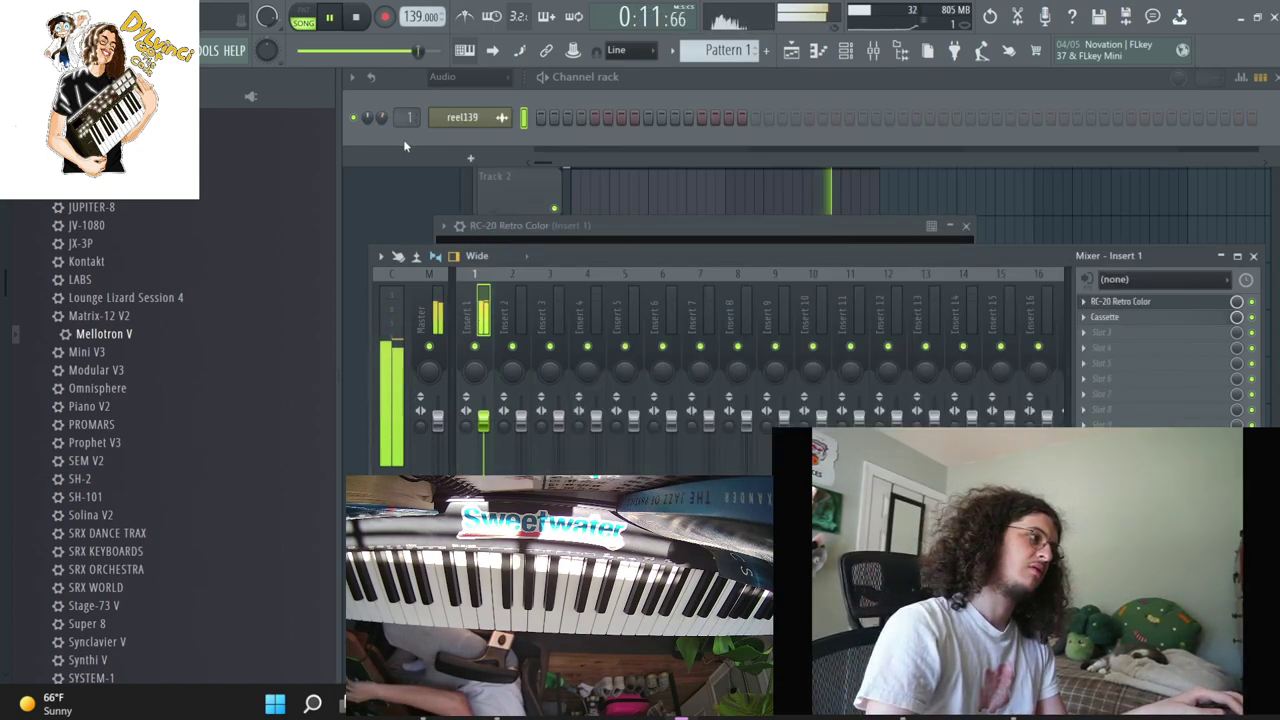
Adjust the time-stretching pitch of the reel139 channel and return to the playlist
left_click(484, 120)
key("space")
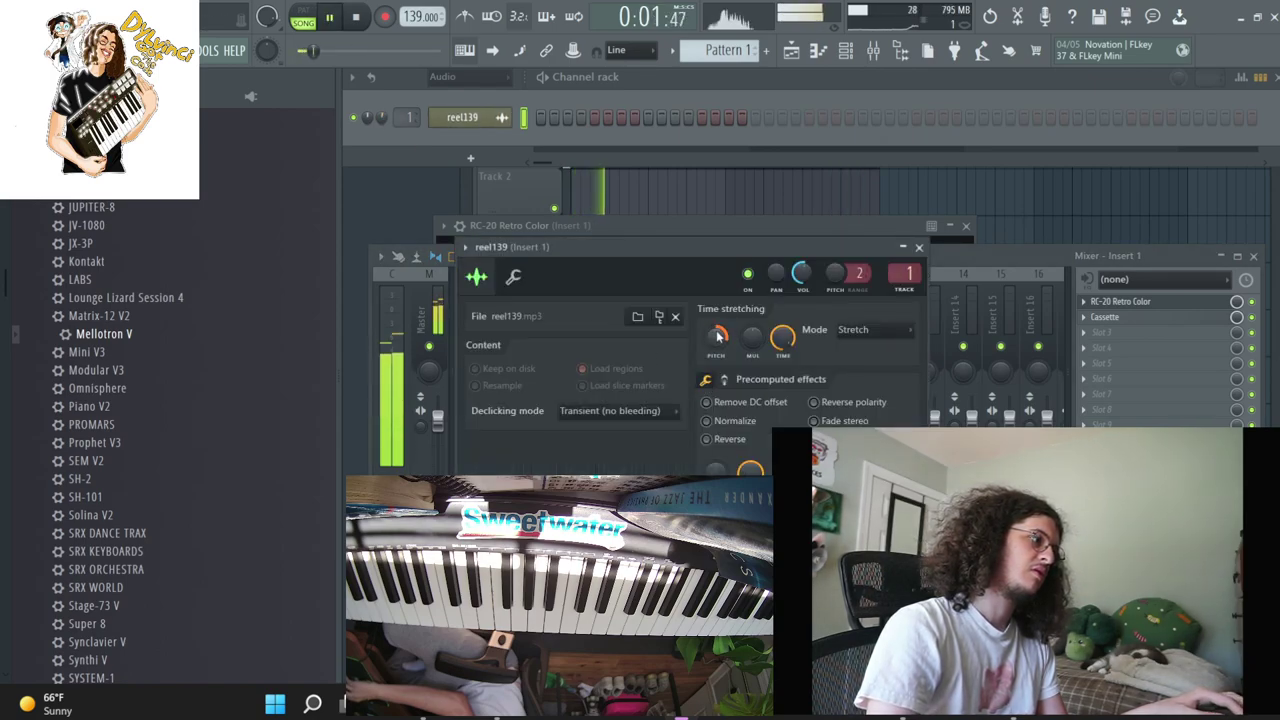
left_click(506, 185)
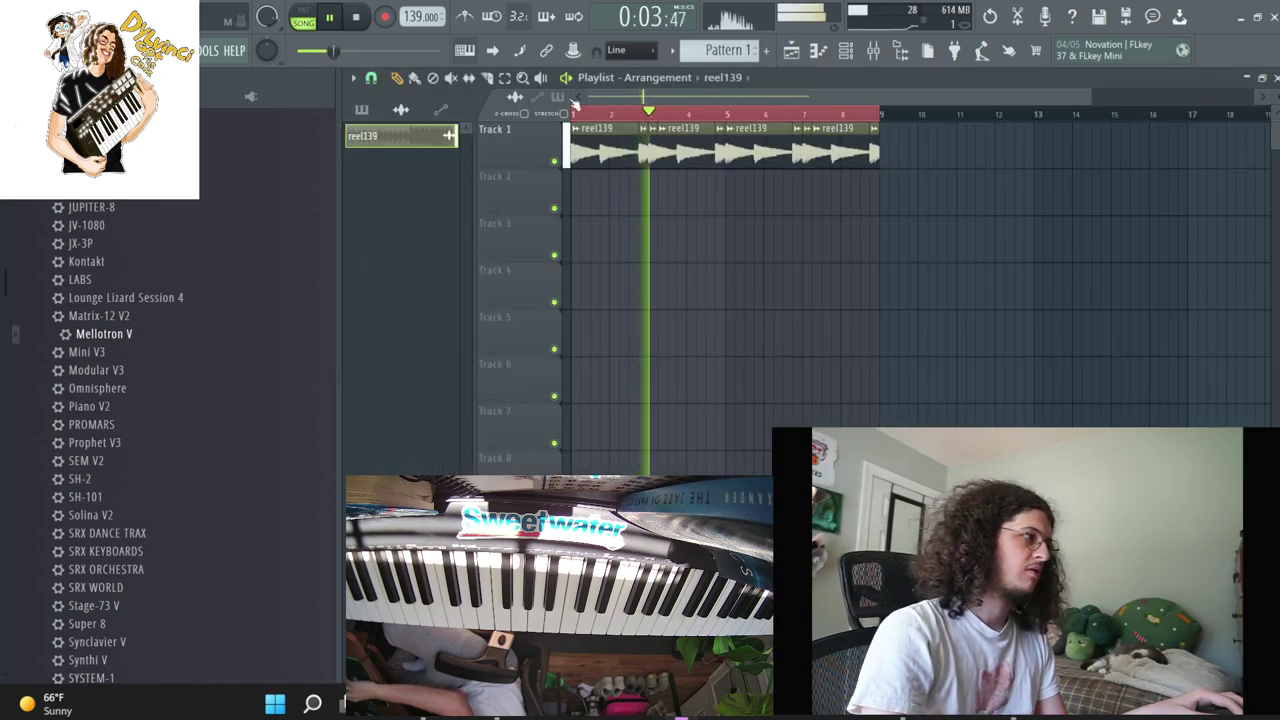
Place a Pattern 1 clip at the start of Track 2 and extend it to the end of the reel139 loop
left_click(755, 45)
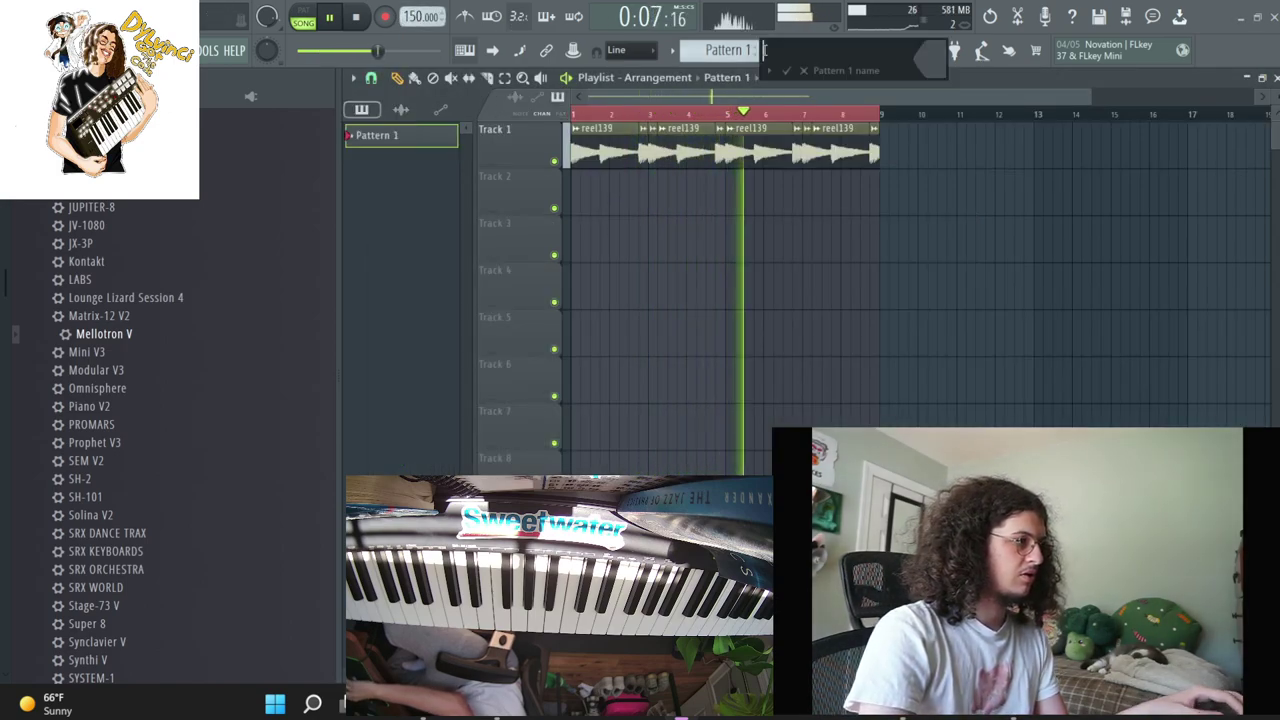
left_click(720, 250)
left_click_drag(720, 254, 526, 177)
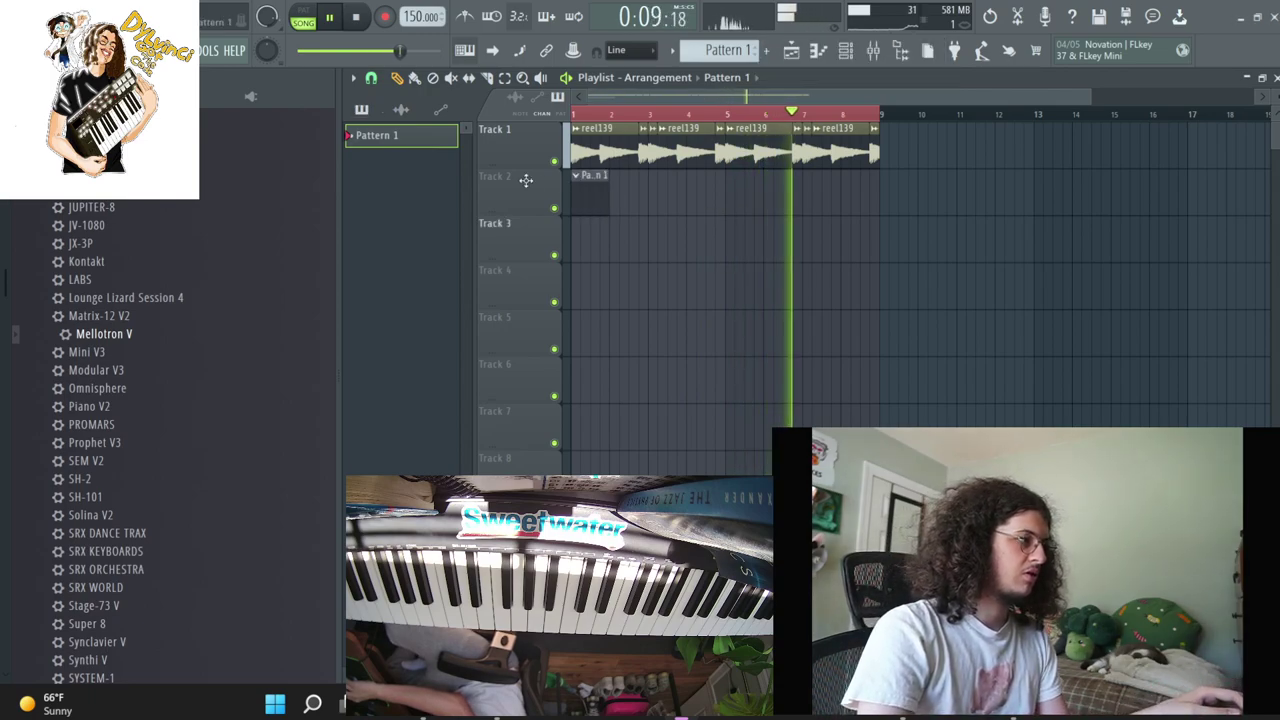
left_click_drag(604, 208, 891, 206)
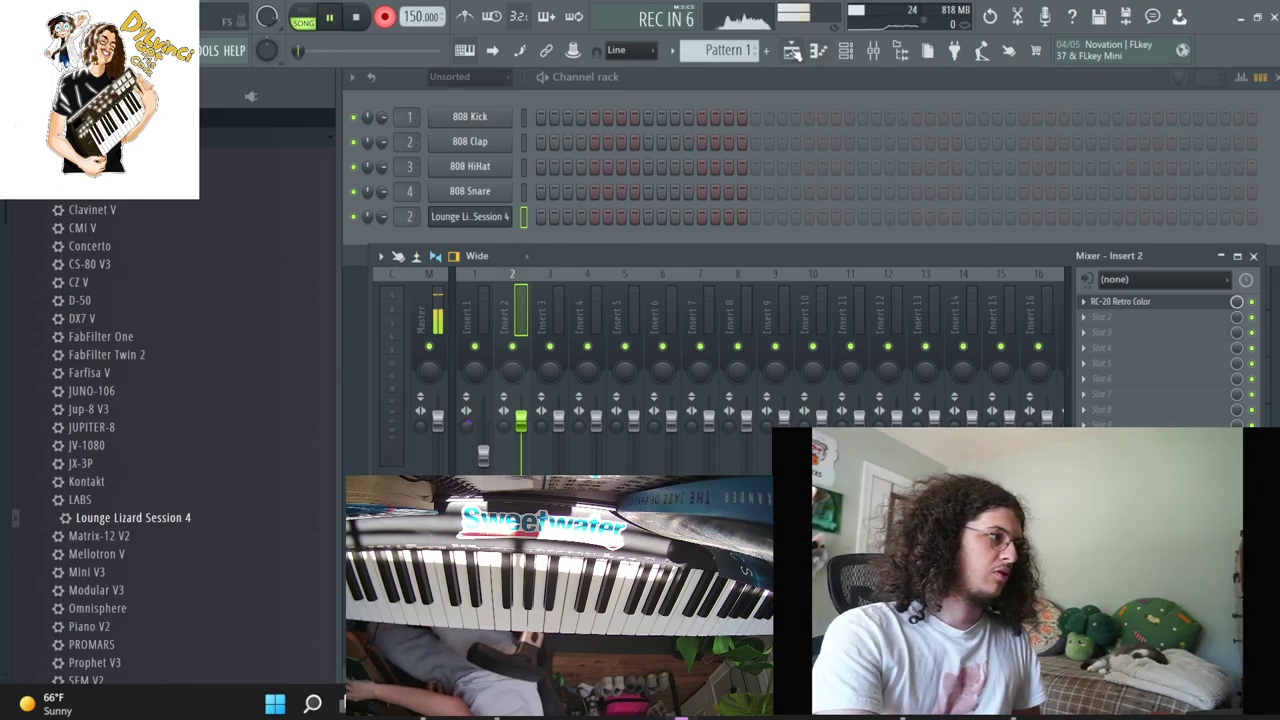
Record a Mellotron V part over the loop with the Everything recording option and stop when the take is done
left_click(791, 51)
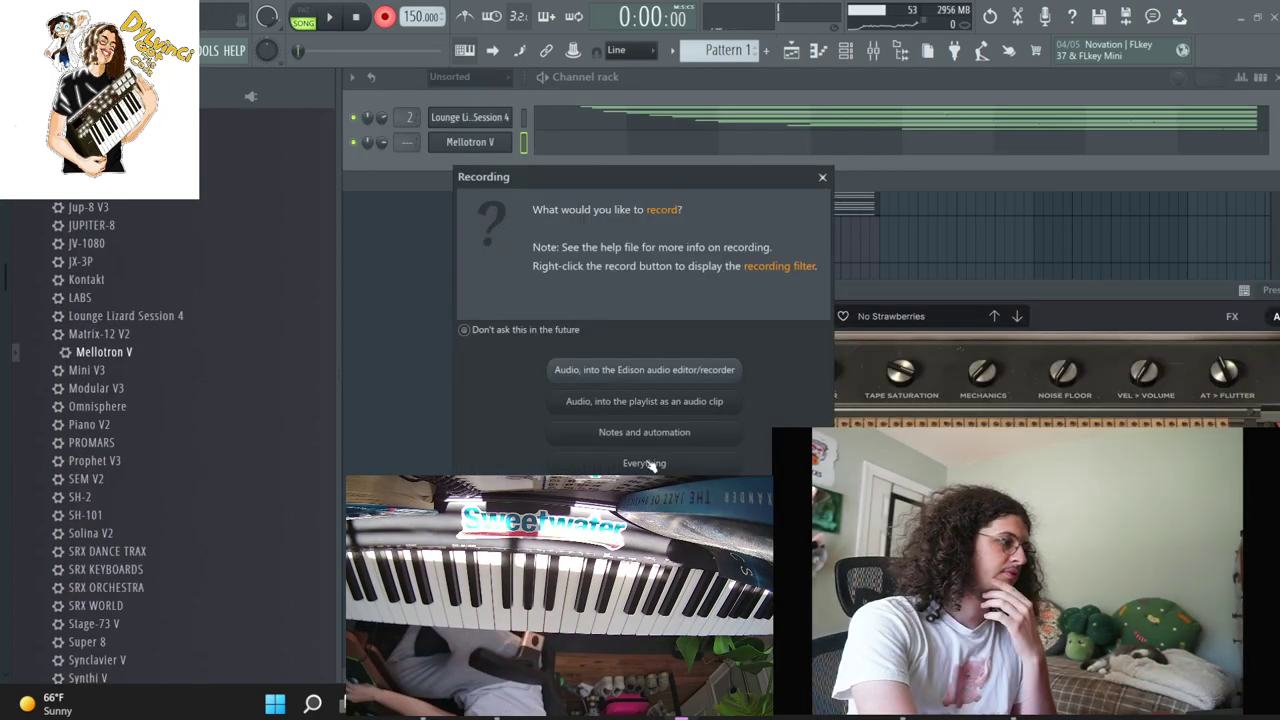
left_click(652, 463)
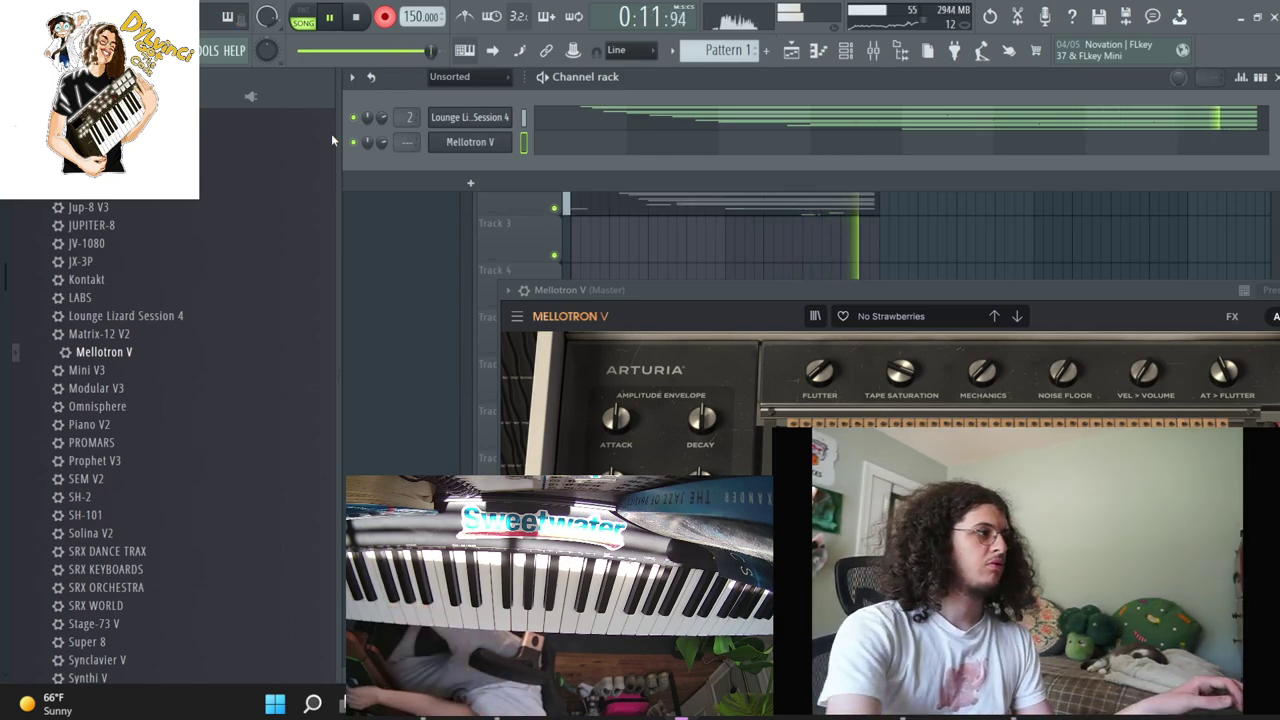
key("space")
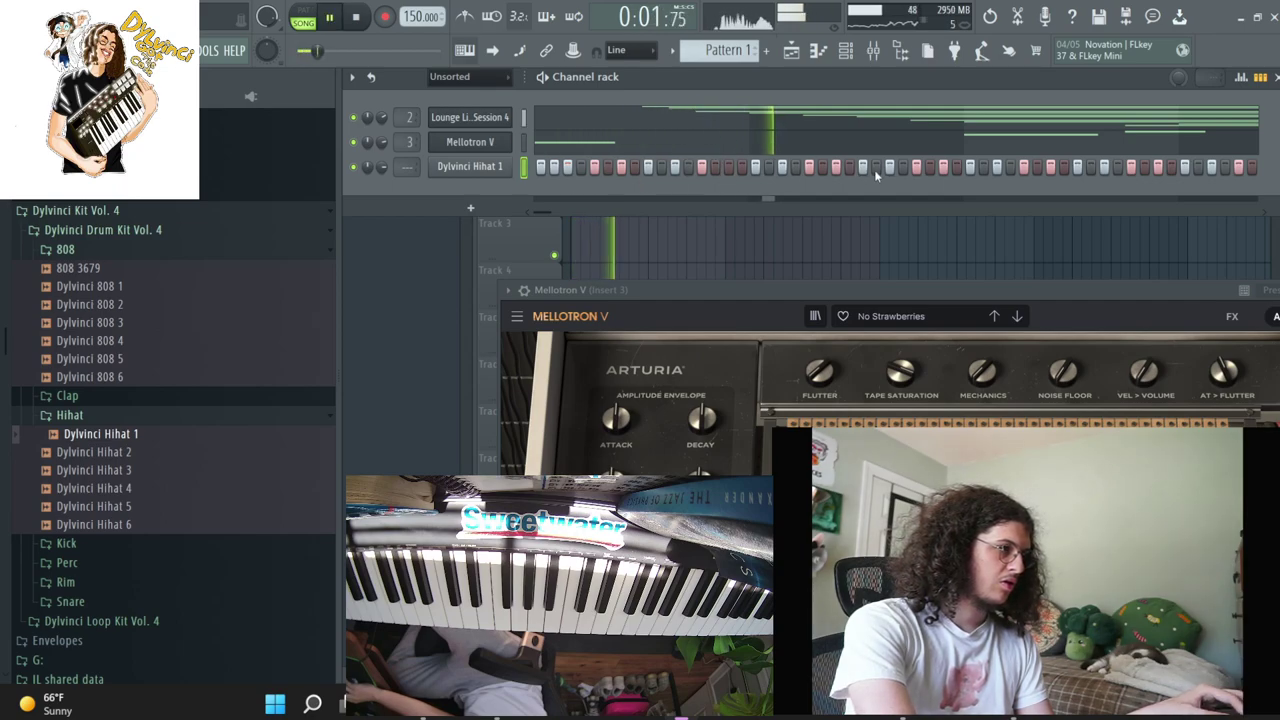
Open the Dylvinci Hihat 1 steps in the piano roll and delete the notes after the start of bar 3
right_click(462, 166)
left_click(541, 167)
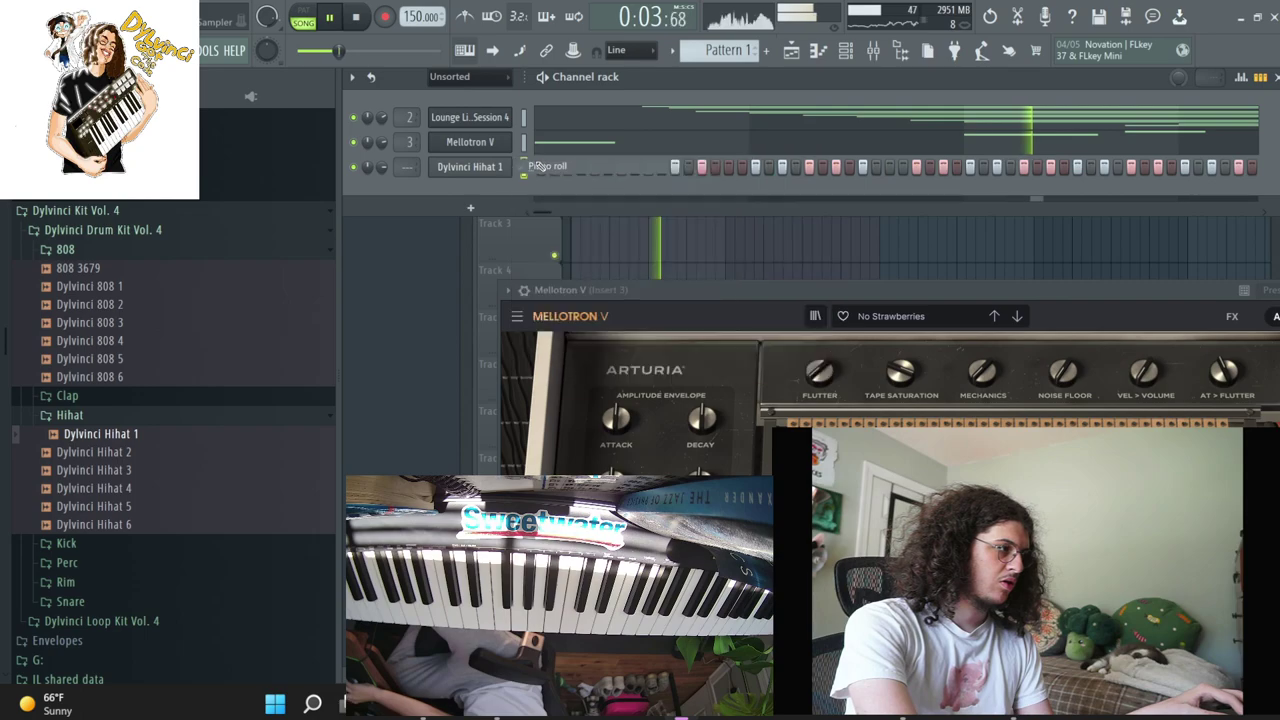
left_click_drag(1106, 450, 550, 345)
key("Delete")
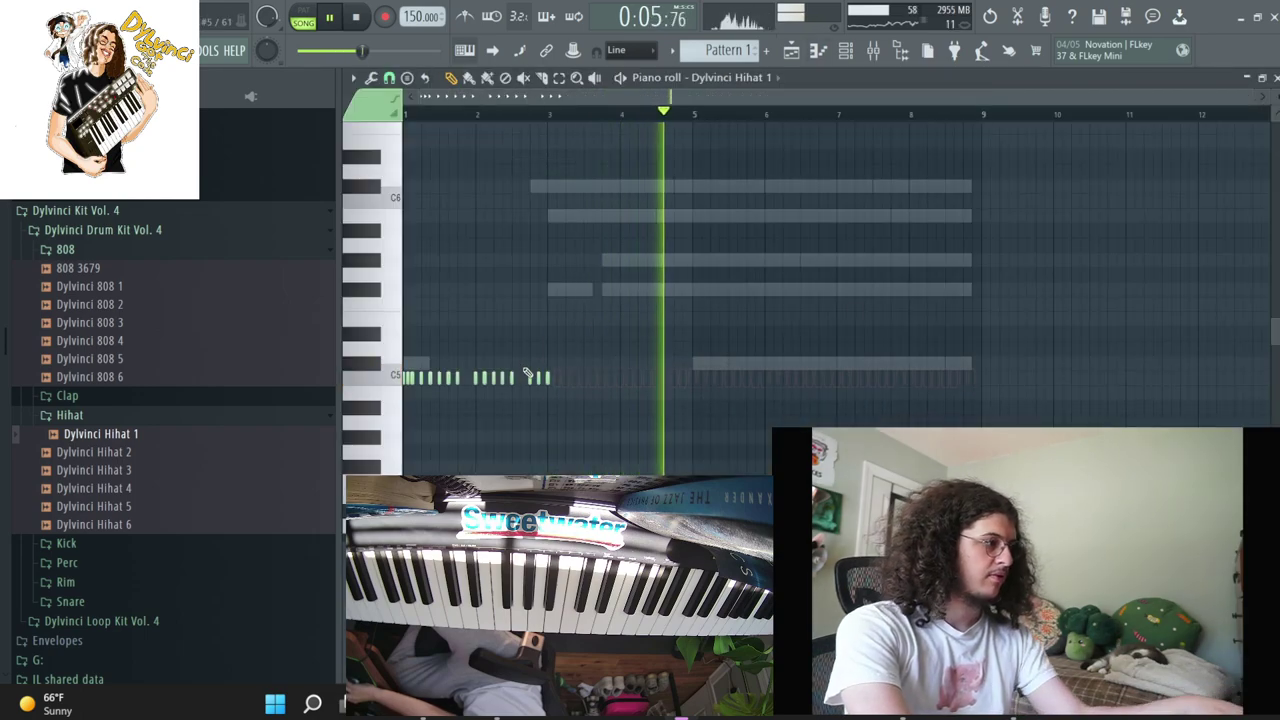
Lengthen the last hi-hat note, duplicate the pattern through bar 8 and add one lower-pitched hit late in bar 4
left_click_drag(541, 379, 551, 379)
key("ctrl+b")
key("ctrl+b")
key("ctrl+d")
left_click(669, 406)
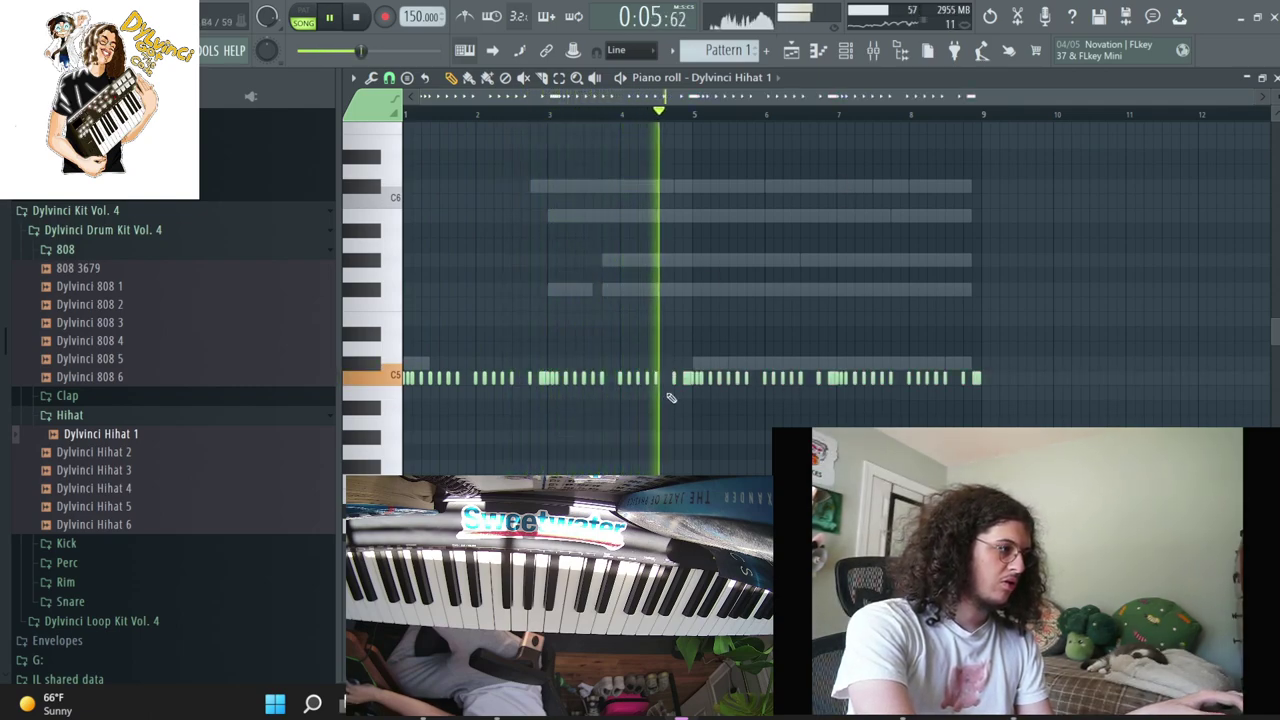
Audition the snare samples in the Dylvinci drum kit and add Dylvinci Snare 6 as a new channel
left_click(846, 51)
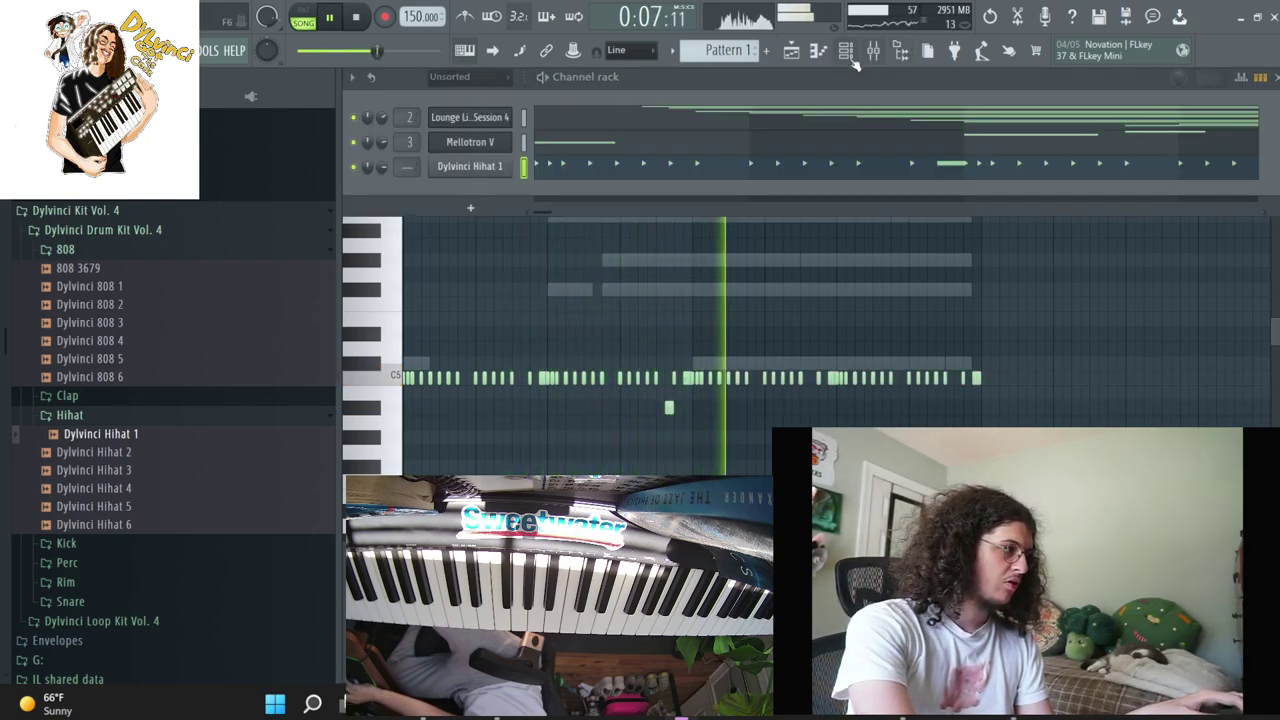
left_click(156, 601)
left_click(152, 618)
left_click(170, 566)
left_click(164, 495)
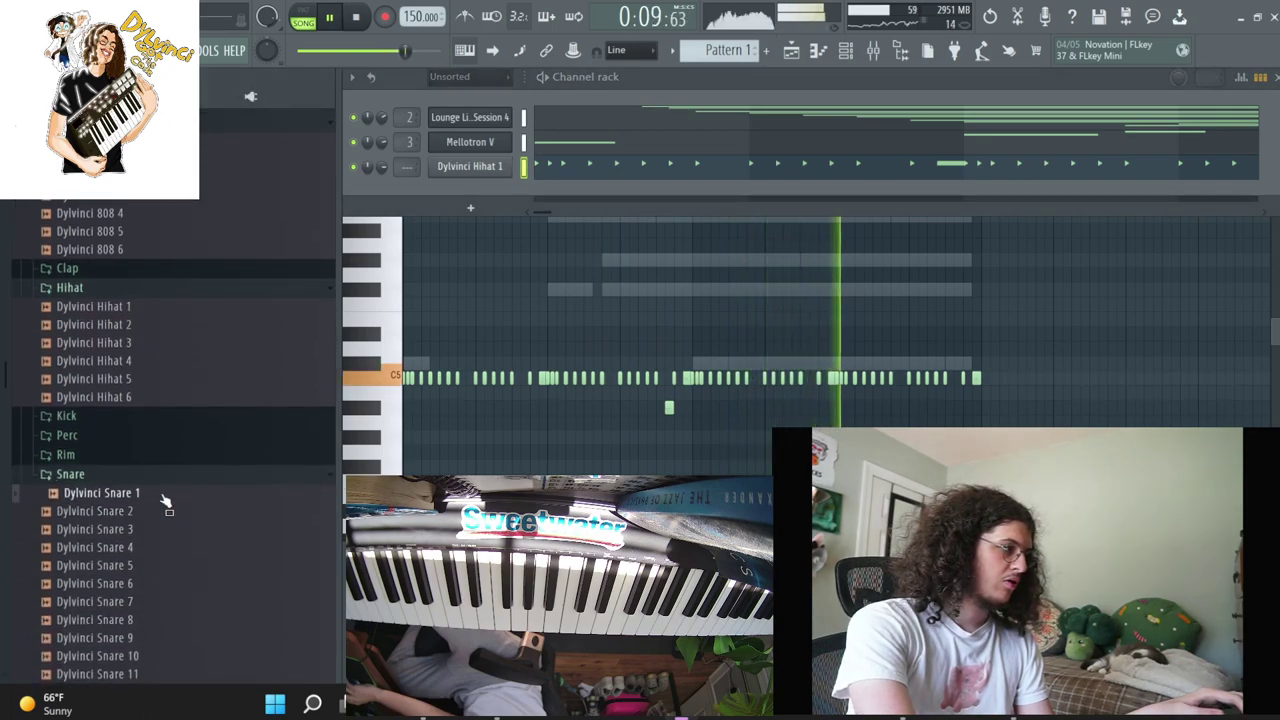
left_click(122, 673)
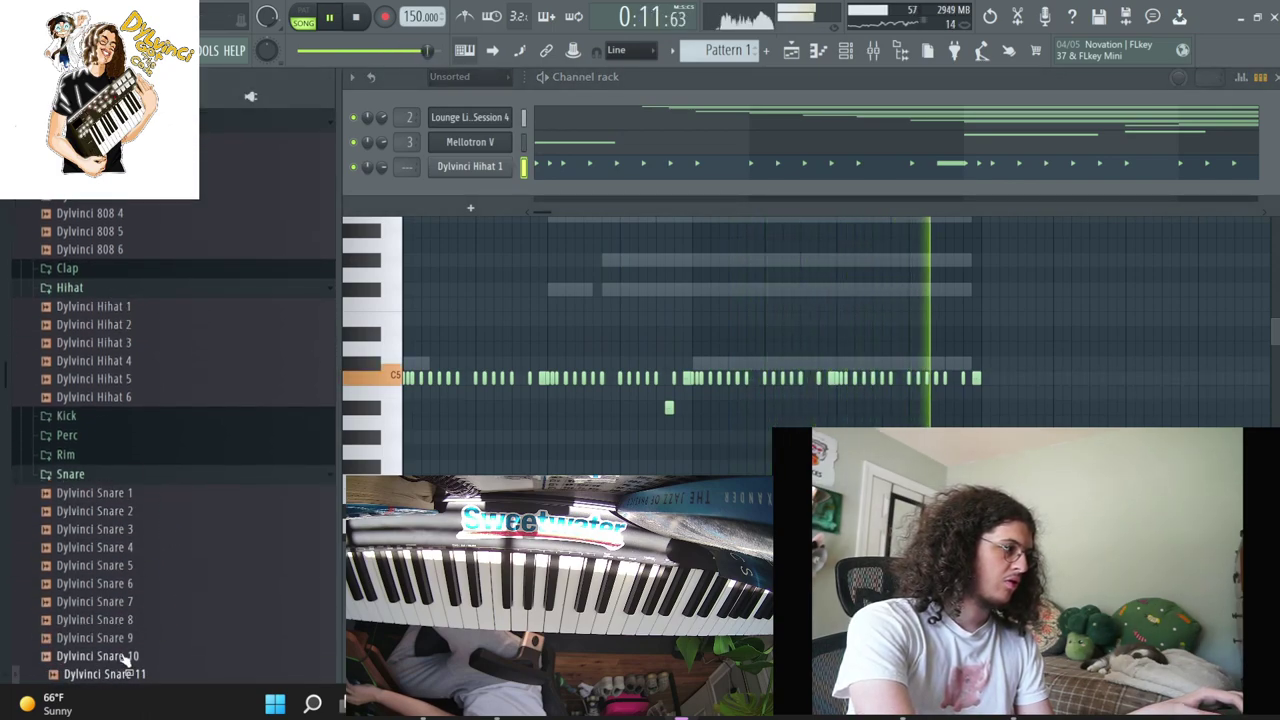
left_click(128, 636)
left_click(129, 619)
left_click(152, 601)
left_click(157, 584)
left_click_drag(157, 584, 495, 196)
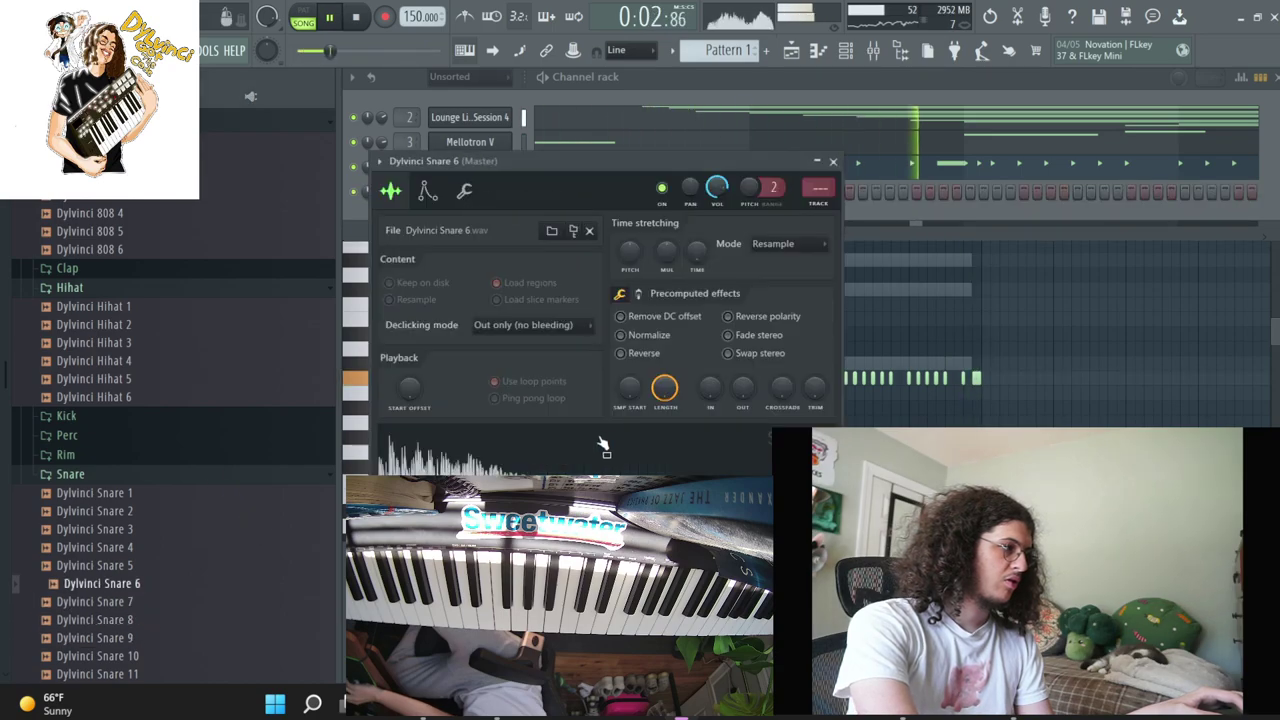
Add boost in the precomputed effects of Dylvinci Snare 6 and open its channel in the piano roll
scroll(648, 334, "down", 3)
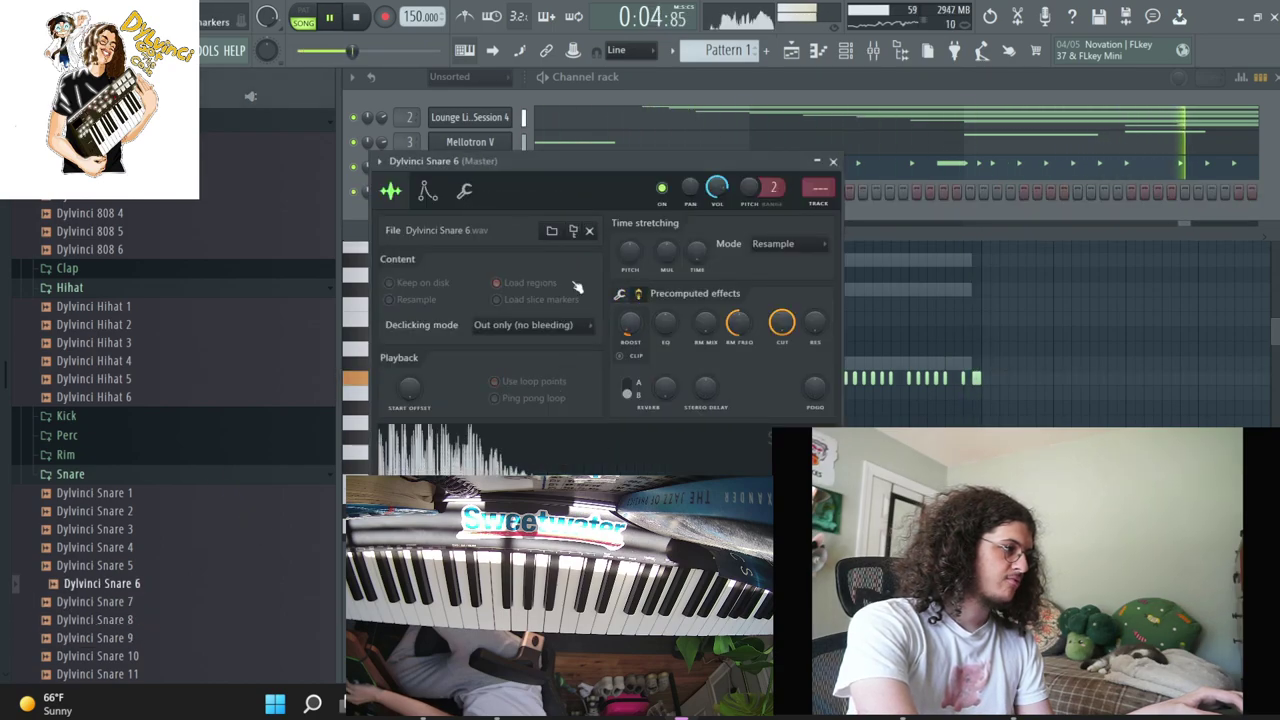
left_click(508, 203)
right_click(506, 190)
left_click(536, 194)
Draw Dylvinci Snare 6 hits on C5 across bars 1 to 4 and duplicate them through bar 8
left_click_drag(480, 380, 515, 380)
left_click(506, 381)
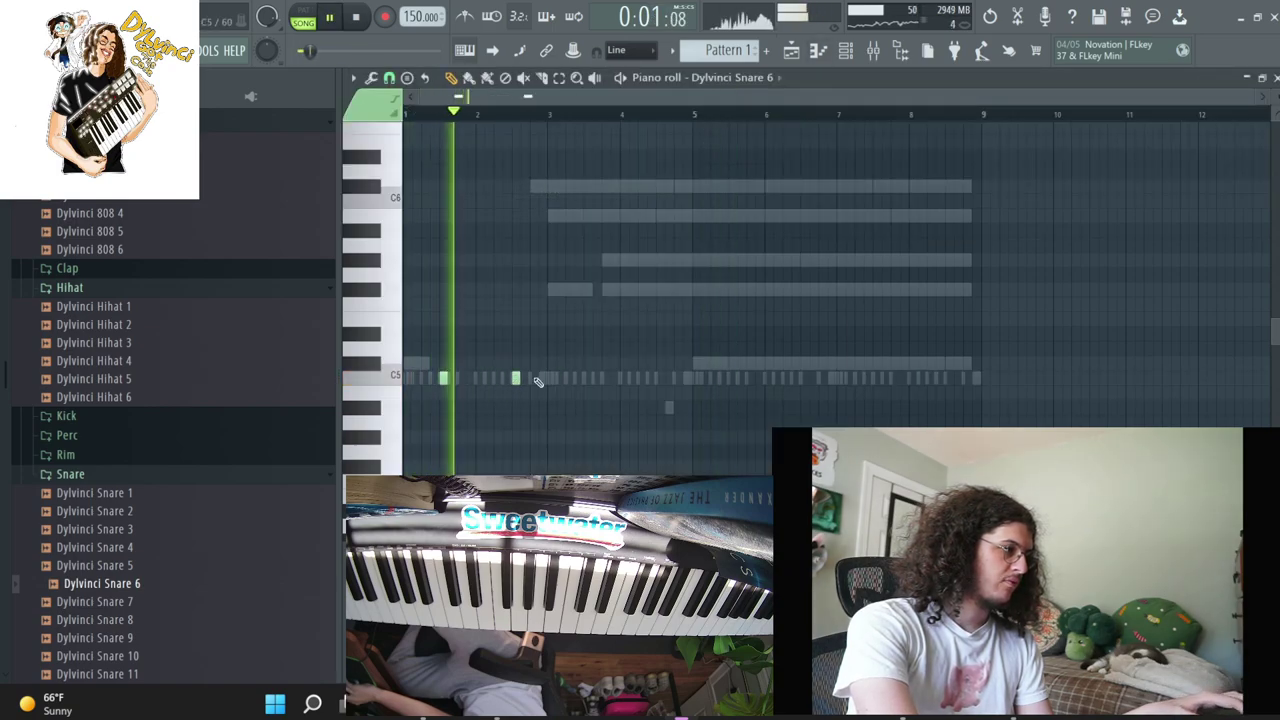
left_click(588, 379)
left_click(660, 379)
left_click_drag(609, 379, 634, 379)
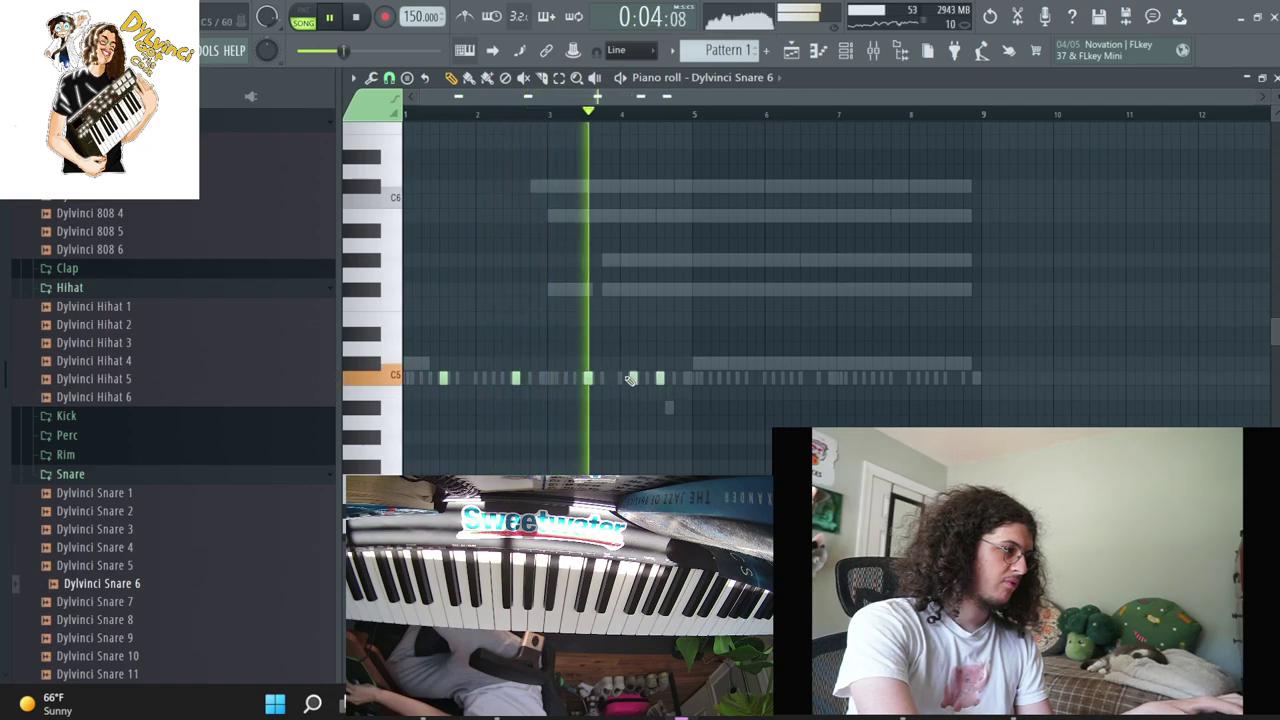
left_click(684, 379)
left_click(676, 382)
key("ctrl+b")
left_click(784, 207, "ctrl")
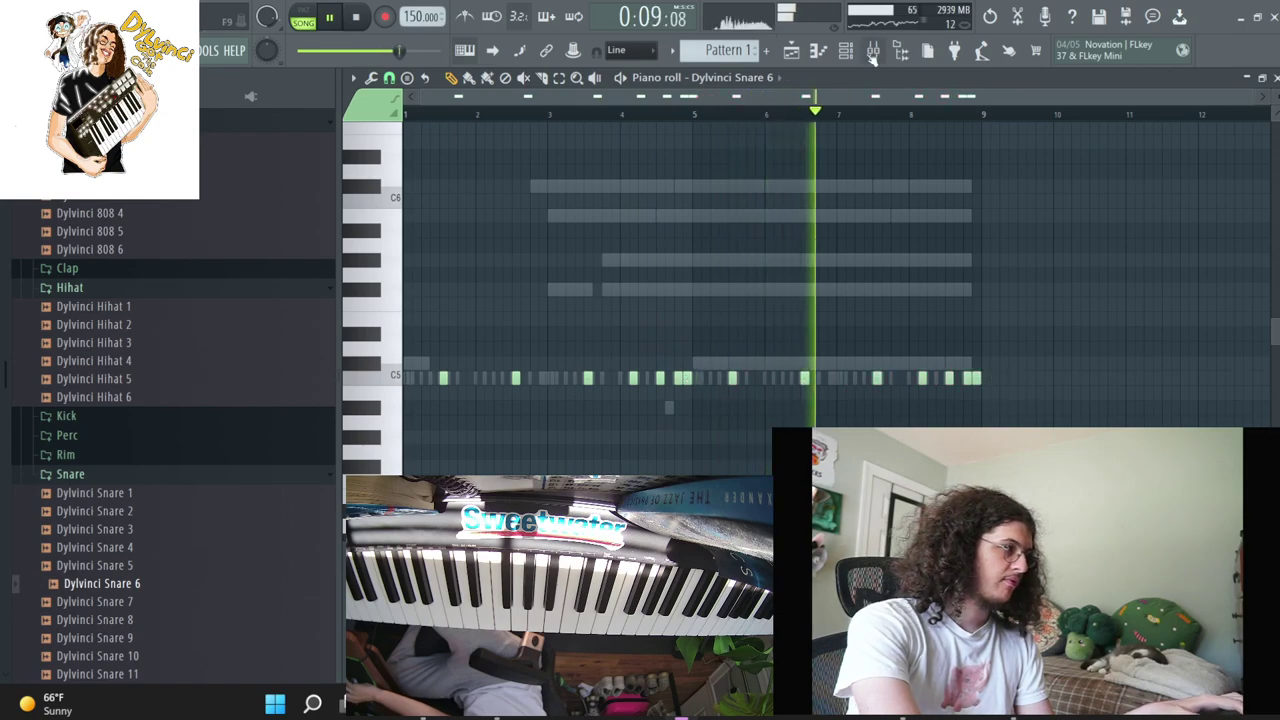
Browse the kit's rim and perc samples and add Dylvinci Perc 11 as a new channel
key("F9")
left_click(88, 456)
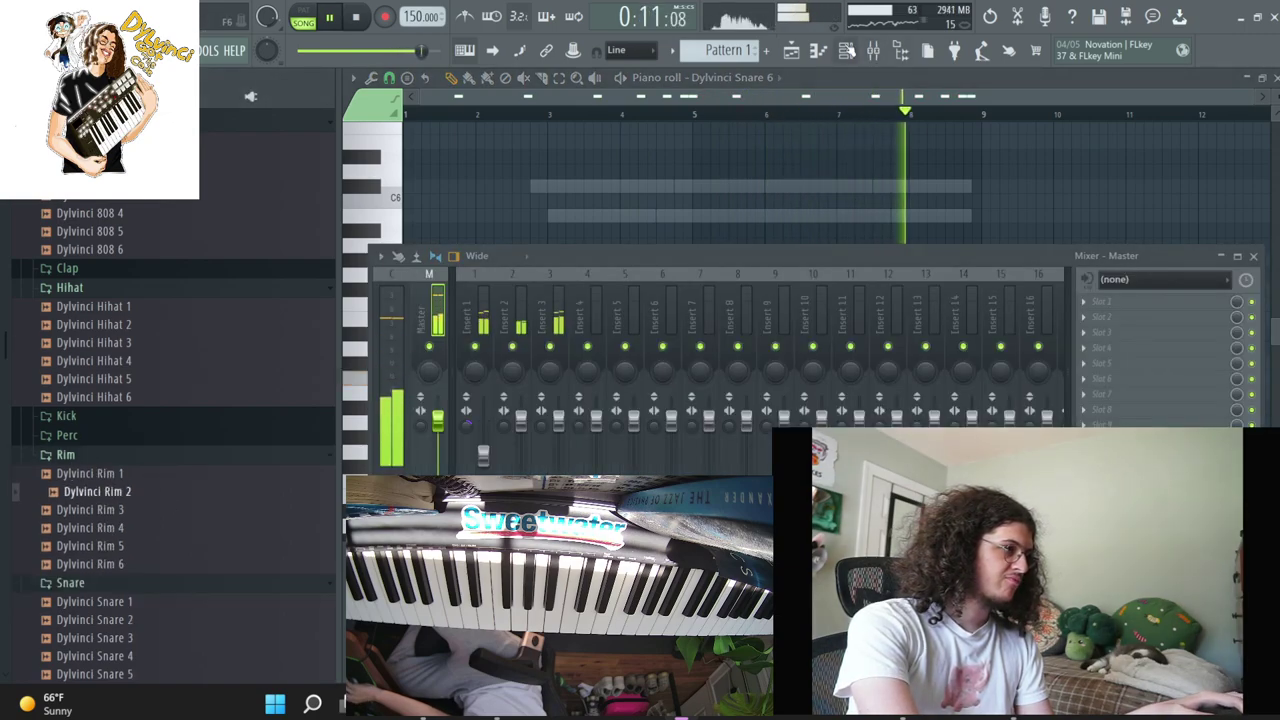
key("F6")
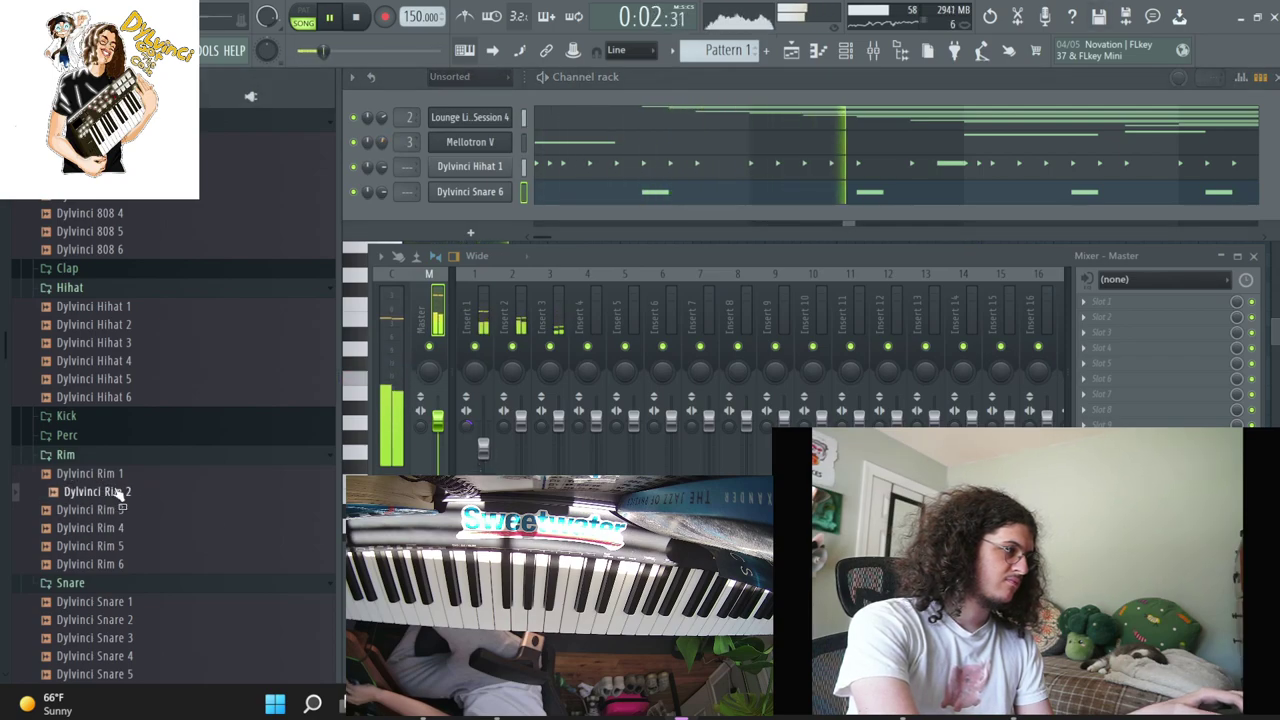
left_click(67, 435)
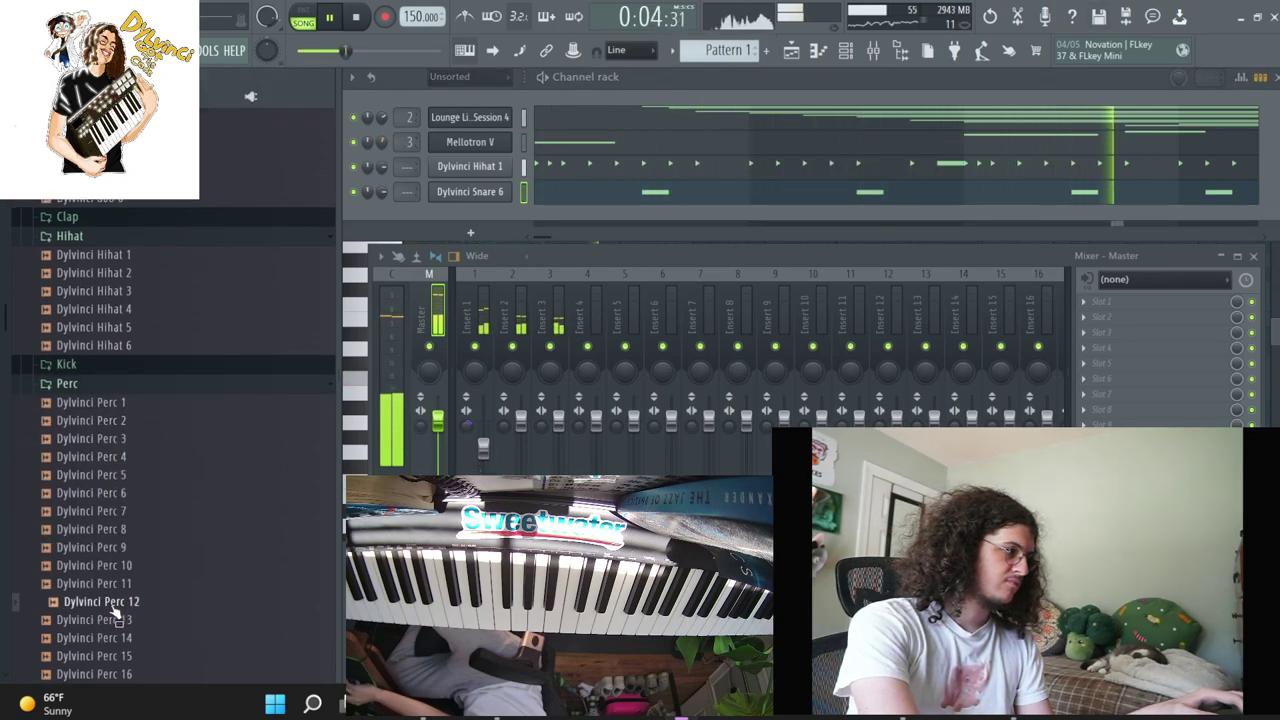
left_click_drag(130, 590, 621, 226)
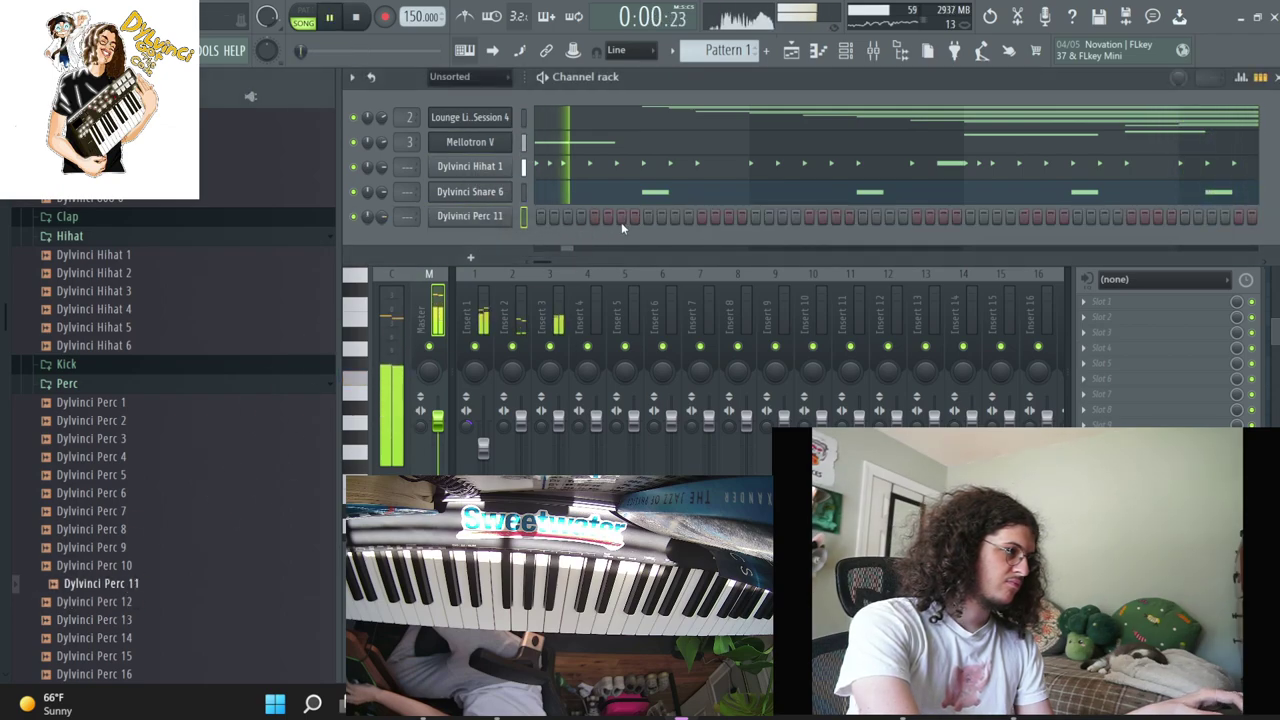
Add Dylvinci Perc 8 and Dylvinci Perc 4 as new channels and program sparse step hits for them
scroll(140, 620, "down", 4)
key("space")
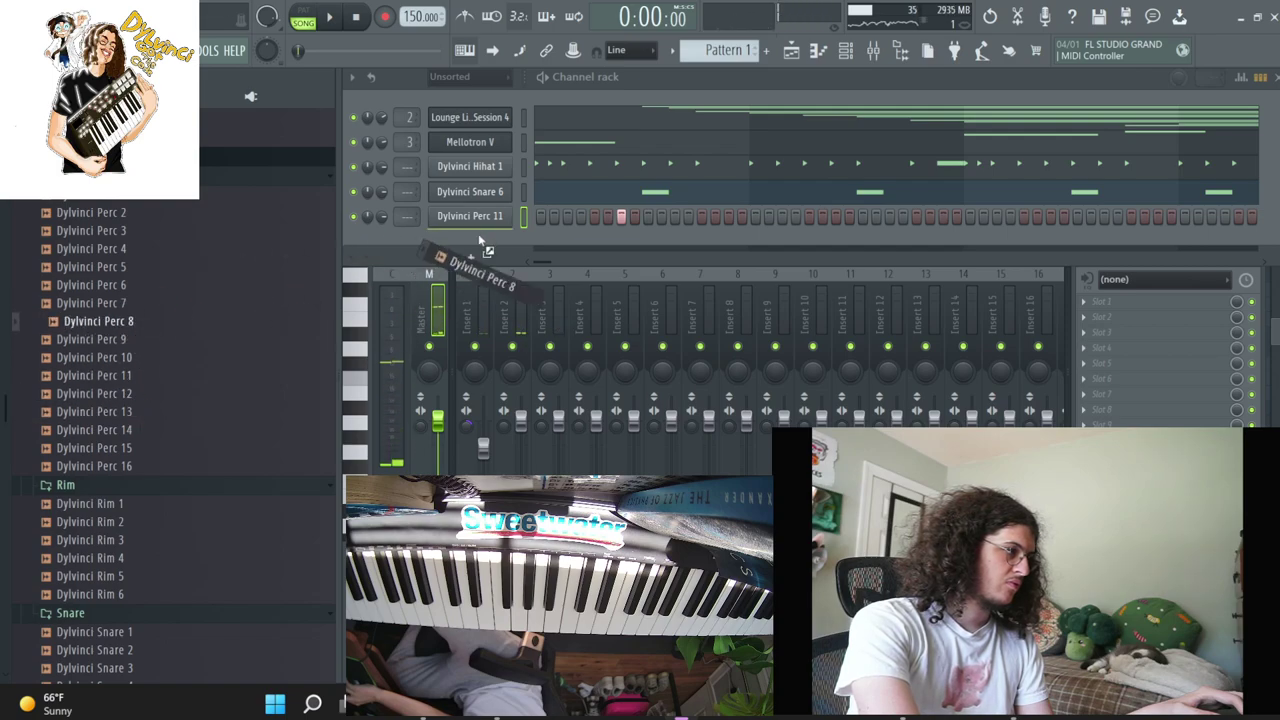
left_click_drag(478, 237, 562, 245)
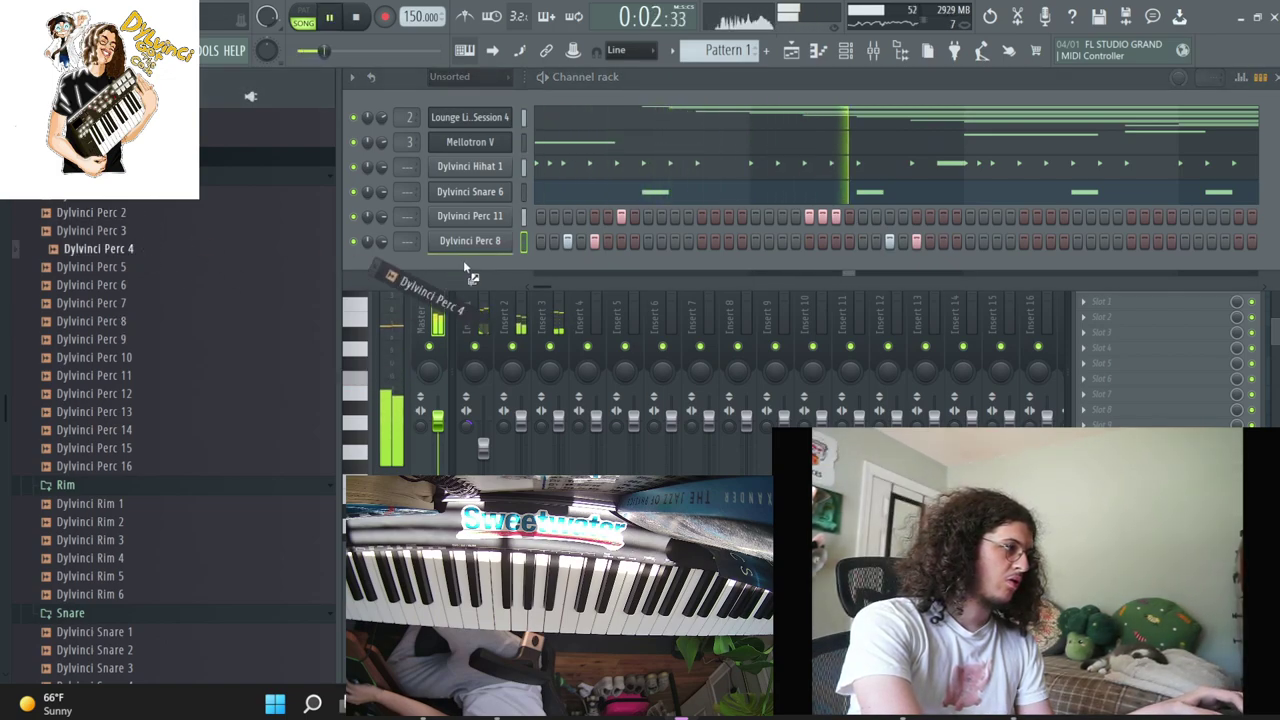
left_click_drag(463, 260, 682, 261)
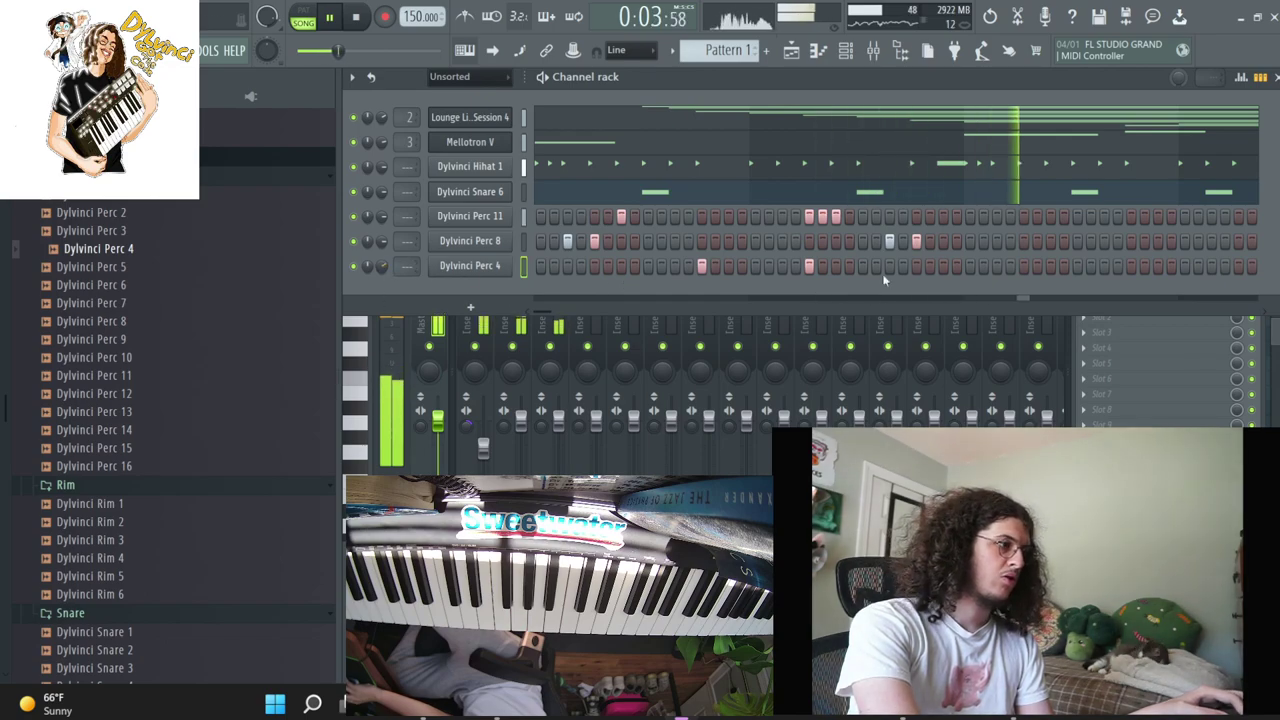
Duplicate the Dylvinci Perc 4 notes from bars 1–4 into bars 5–8 in the piano roll, and switch to another channel
right_click(517, 266)
left_click(545, 268)
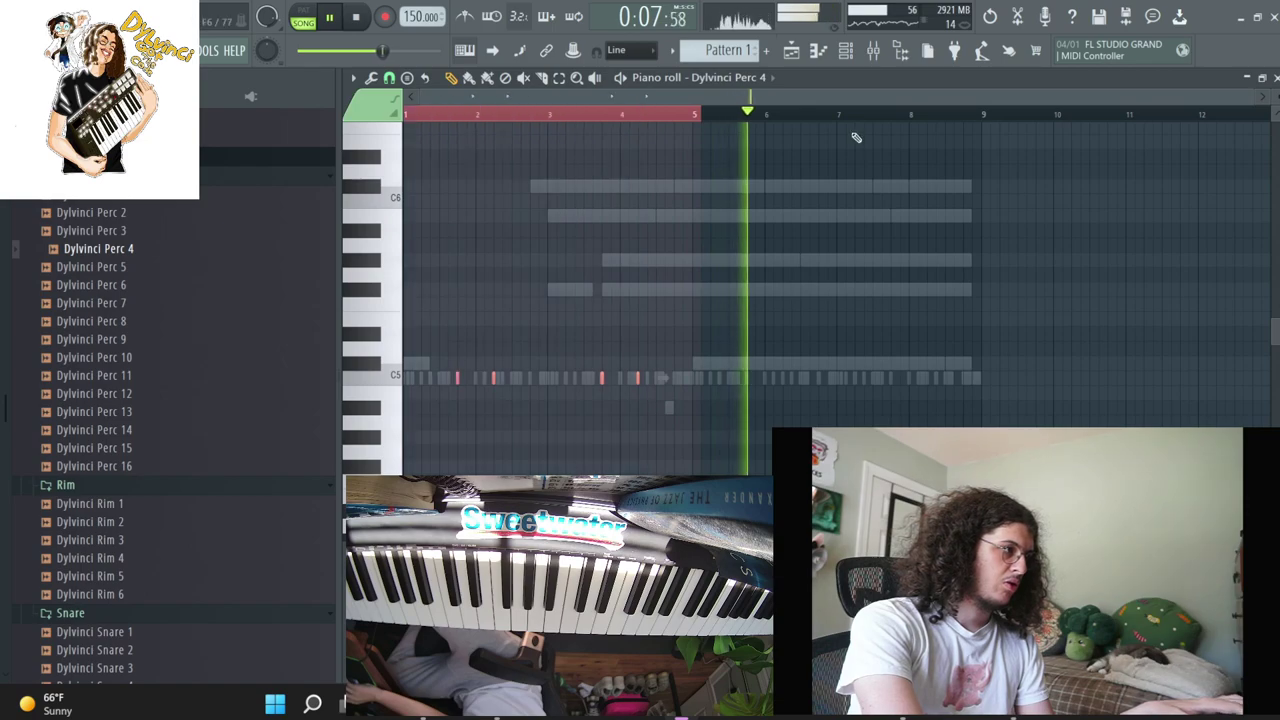
left_click_drag(699, 119, 693, 119)
key("ctrl+b")
left_click_drag(983, 117, 723, 151)
left_click(748, 79)
left_click(747, 208)
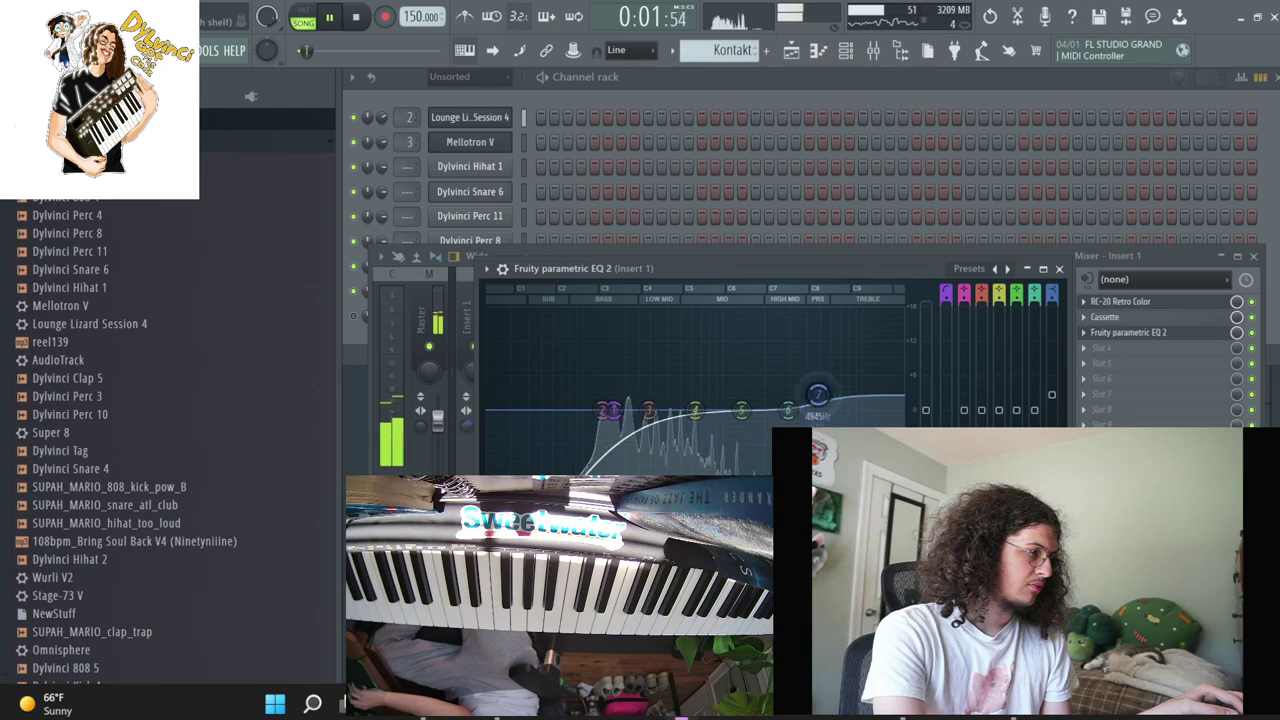
Adjust band 7 of Fruity parametric EQ 2 on Insert 1 and close the equalizer
left_click_drag(818, 394, 720, 360)
key("Escape")
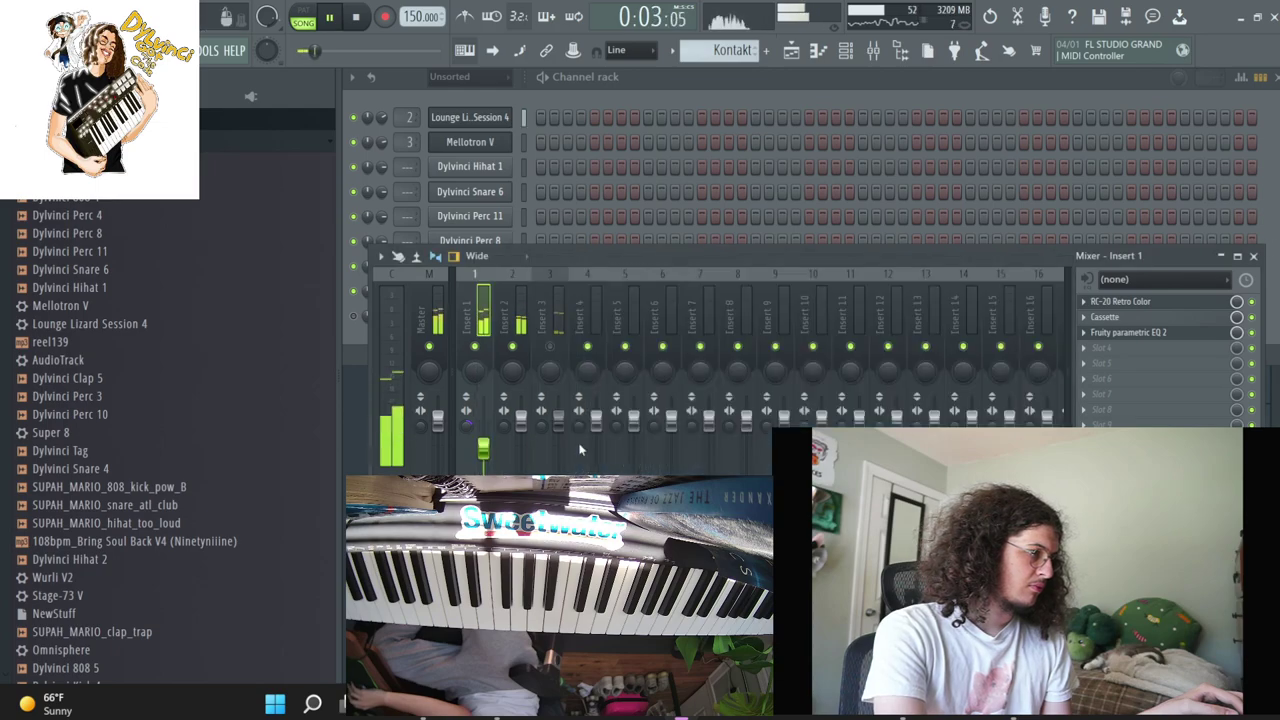
Unmute mixer Insert 3 and add the Dylvinci Kick 4 sample to the playlist as an audio clip
left_click(557, 352)
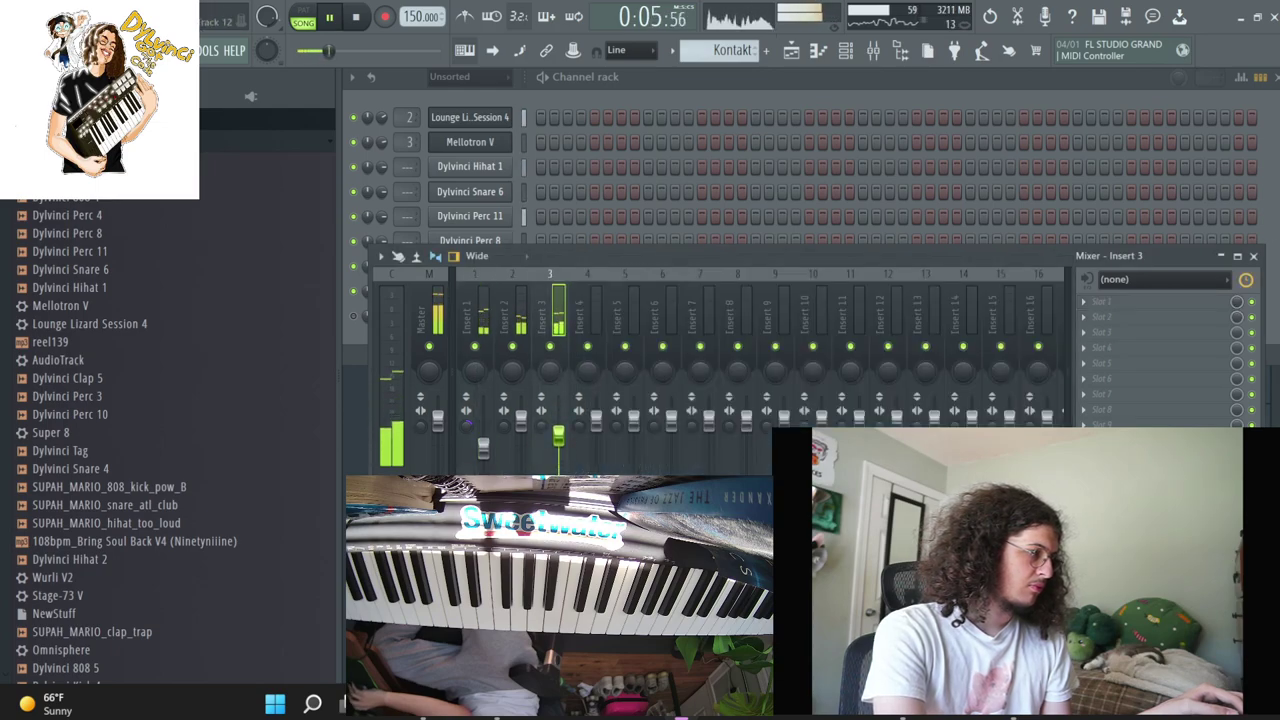
key("F5")
scroll(106, 397, "down", 6)
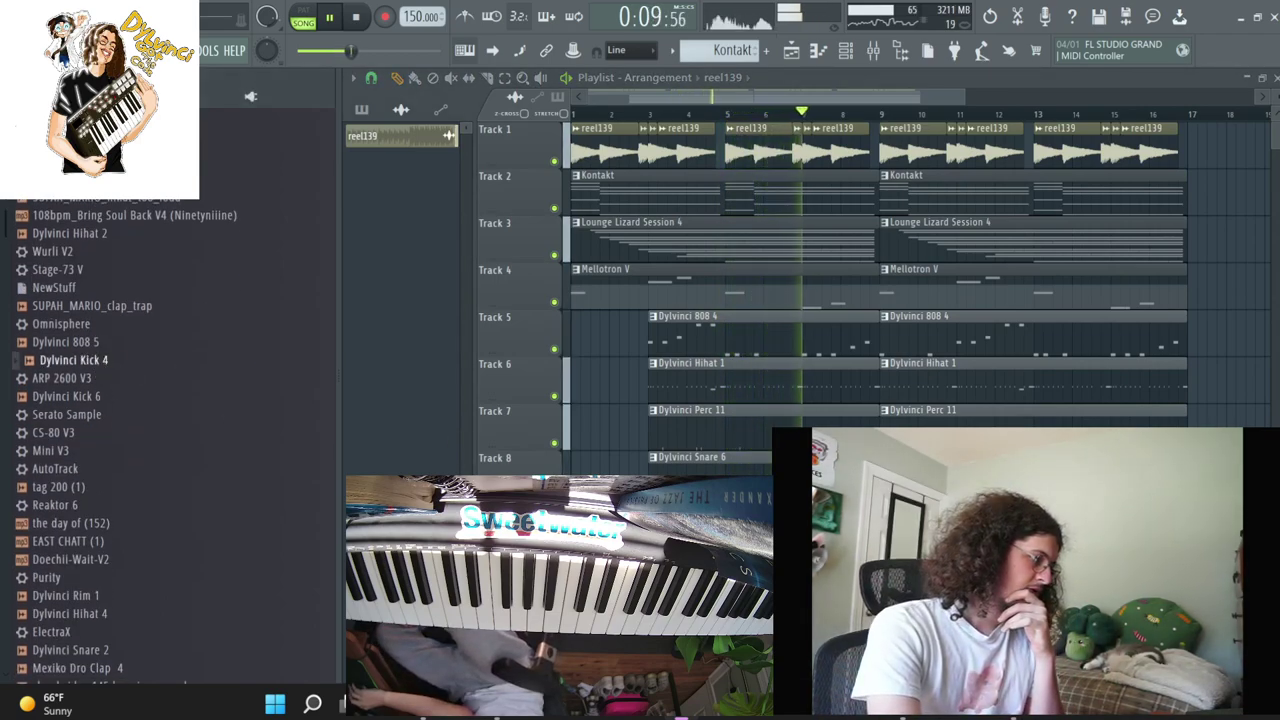
left_click_drag(73, 360, 655, 622)
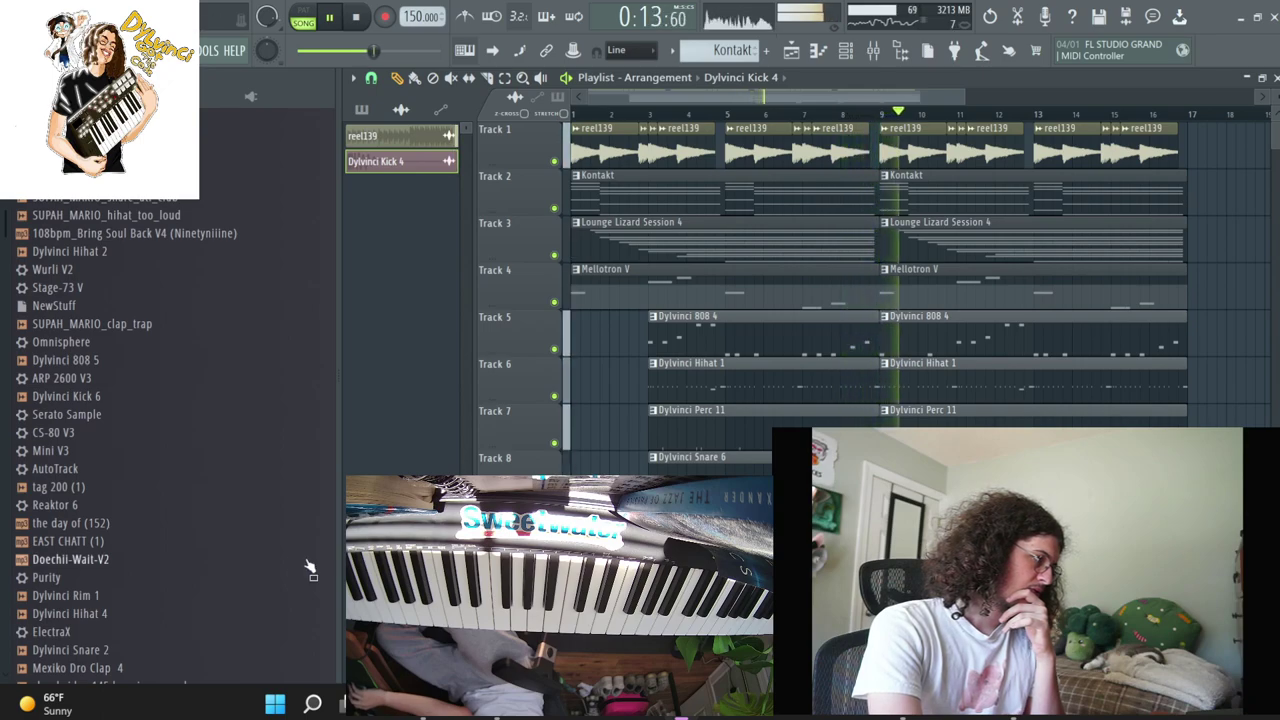
Find the Dylvinci Tag sample in the kit and add it to the playlist as an audio clip
scroll(88, 420, "down", 2)
scroll(87, 418, "up", 8)
left_click_drag(75, 469, 582, 660)
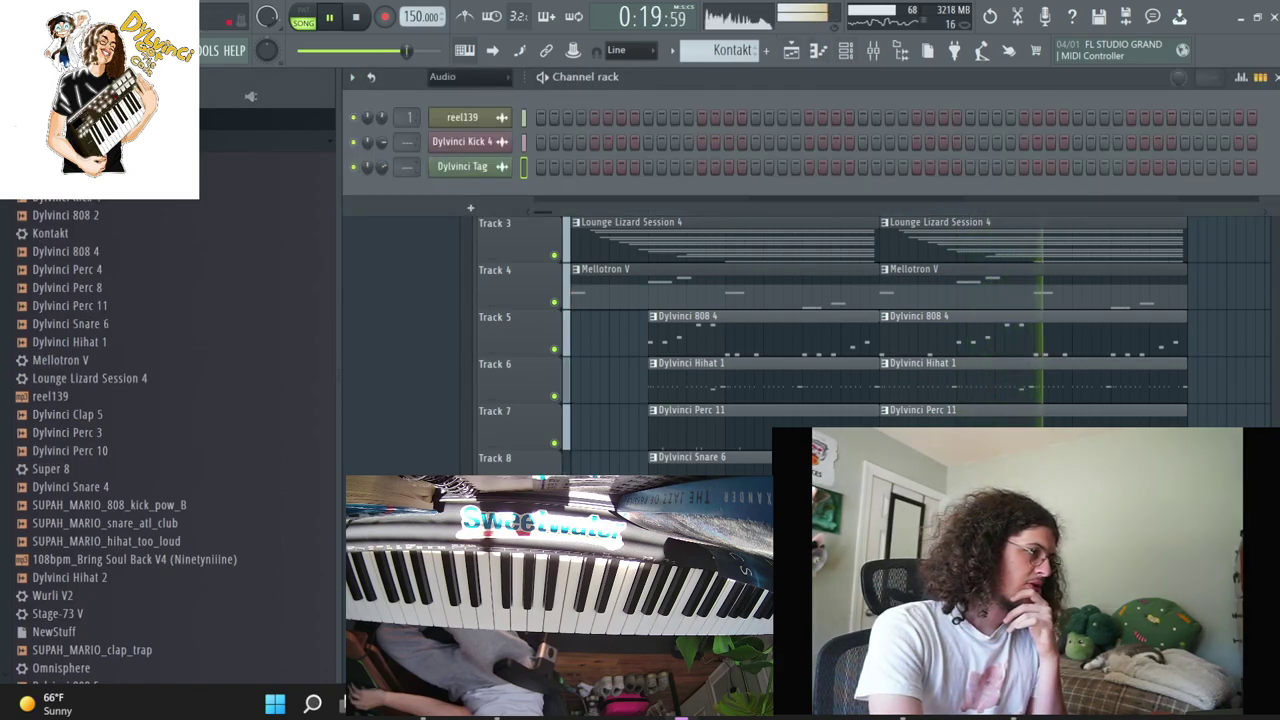
Load Fruity Soft Clipper into the first effect slot of the Master track and return to the playlist
left_click(873, 50)
left_click(443, 332)
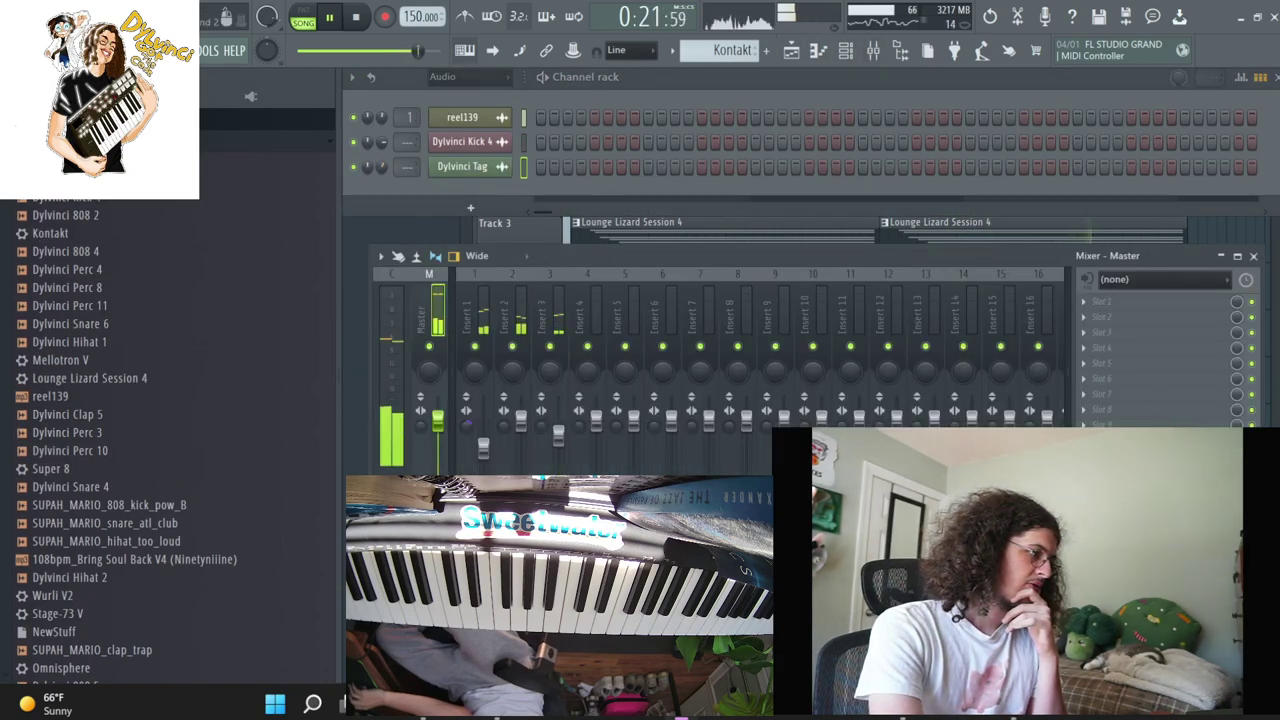
left_click(1110, 301)
mouse_move(1110, 312)
mouse_move(840, 86)
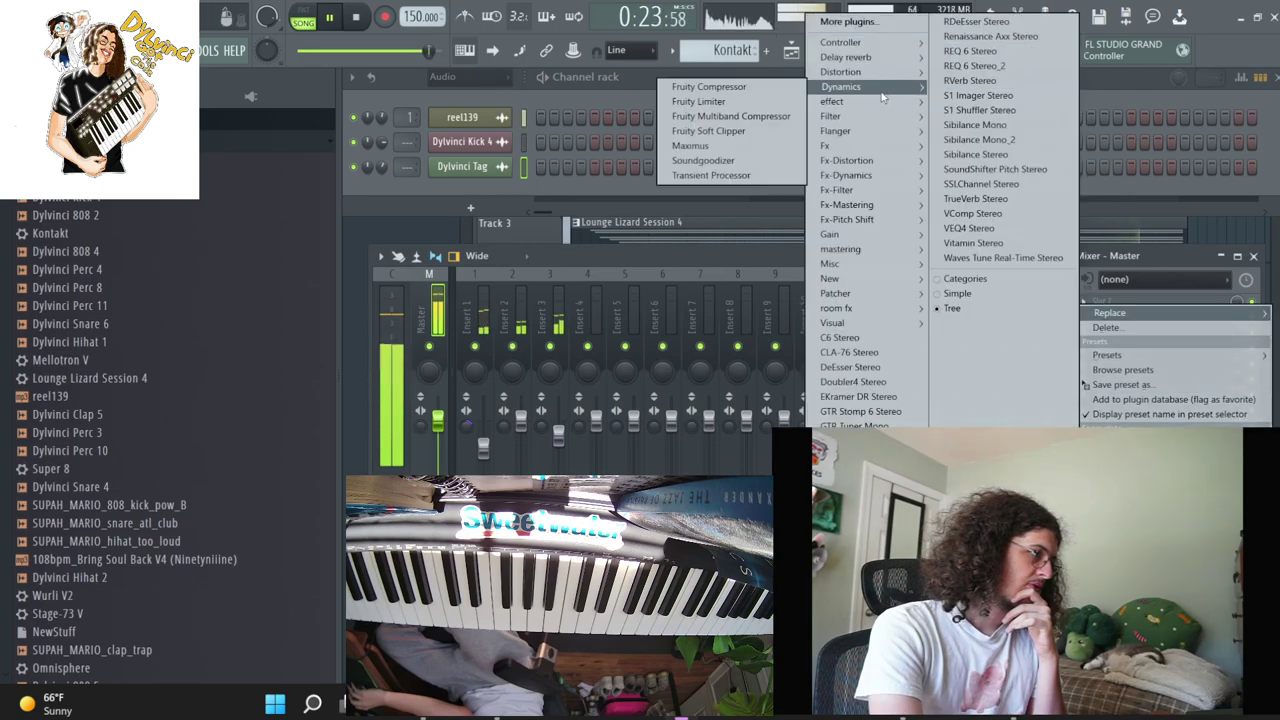
left_click(767, 131)
key("F5")
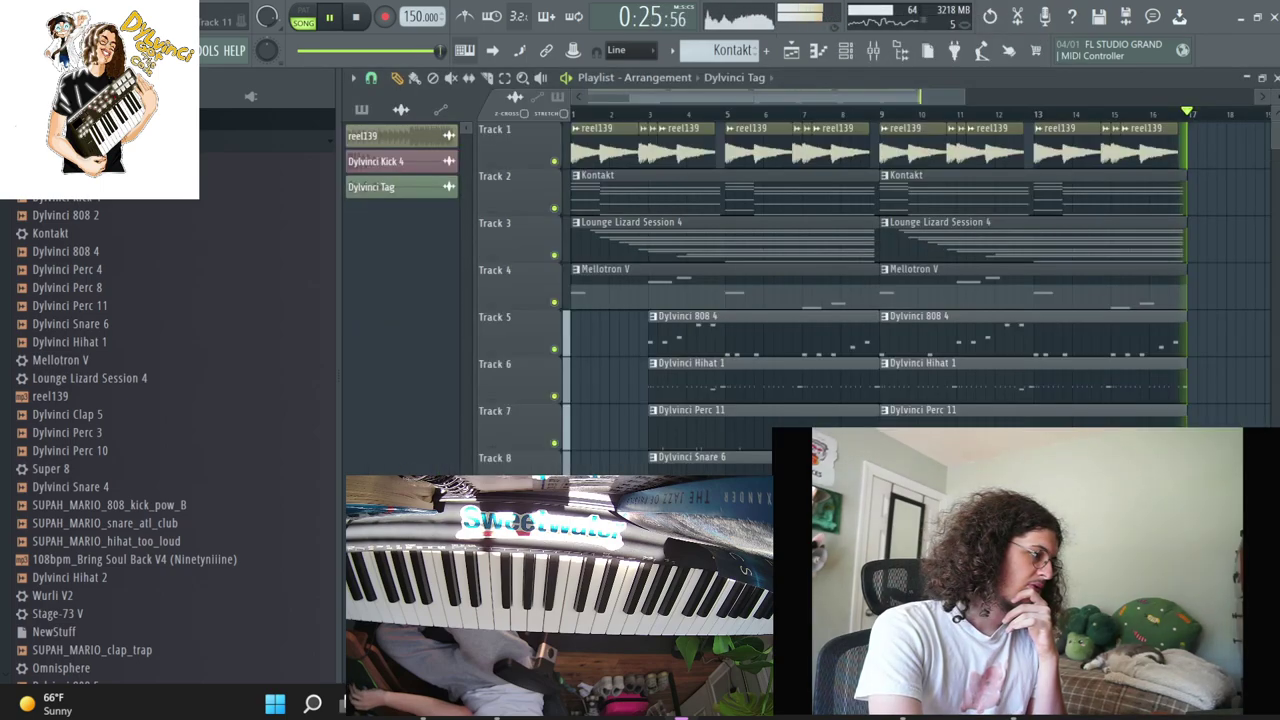
Show all channels in the channel rack and browse the list of samples and instruments
key("F6")
left_click(465, 77)
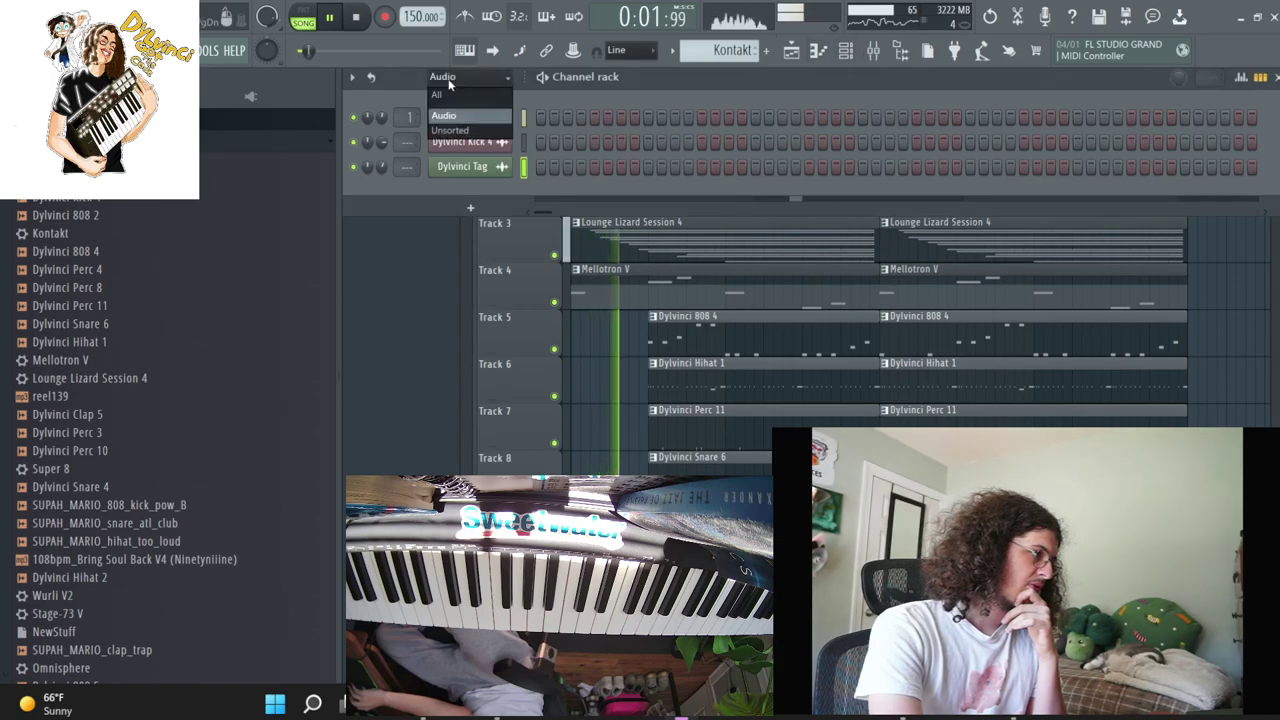
left_click(445, 93)
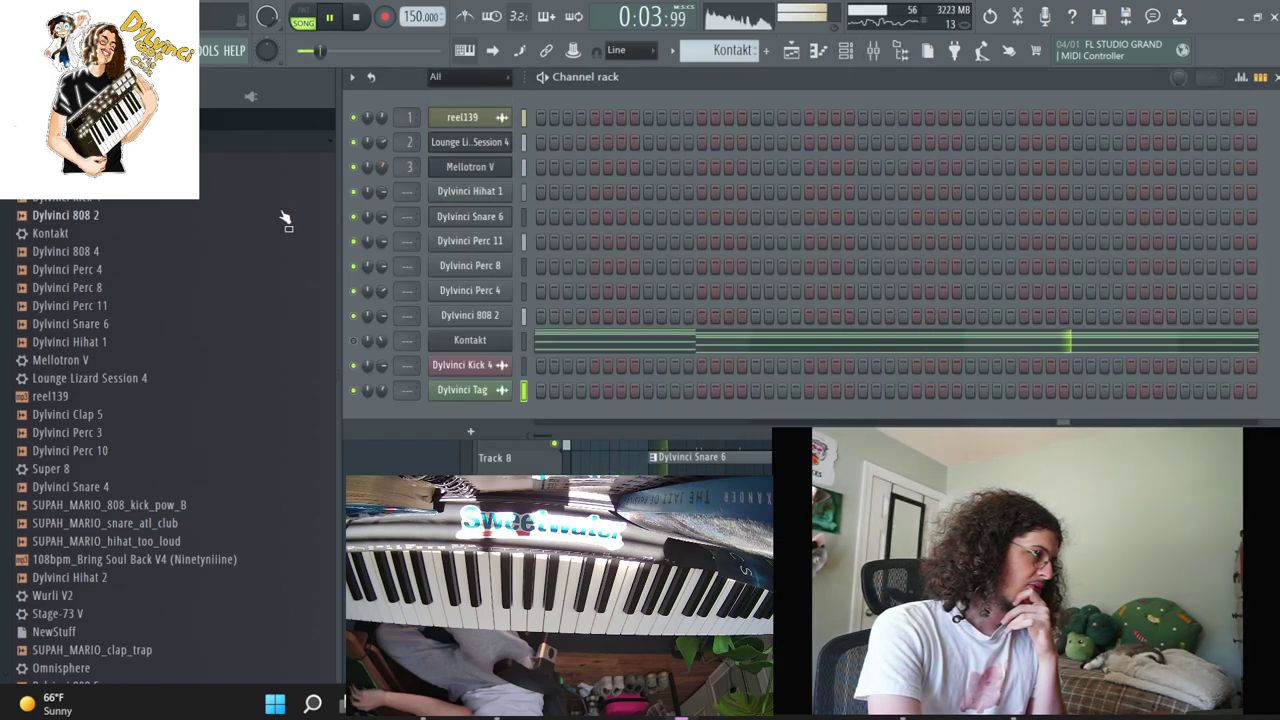
scroll(119, 316, "down", 6)
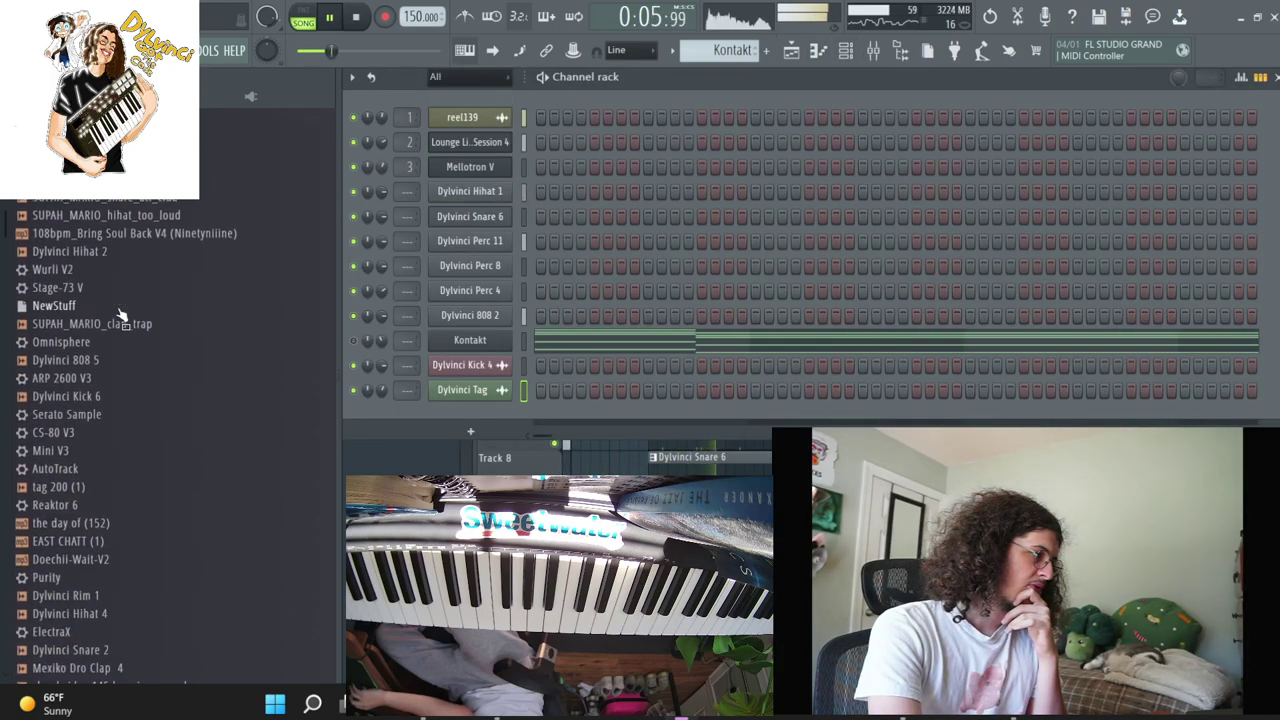
scroll(114, 368, "down", 3)
scroll(113, 363, "up", 5)
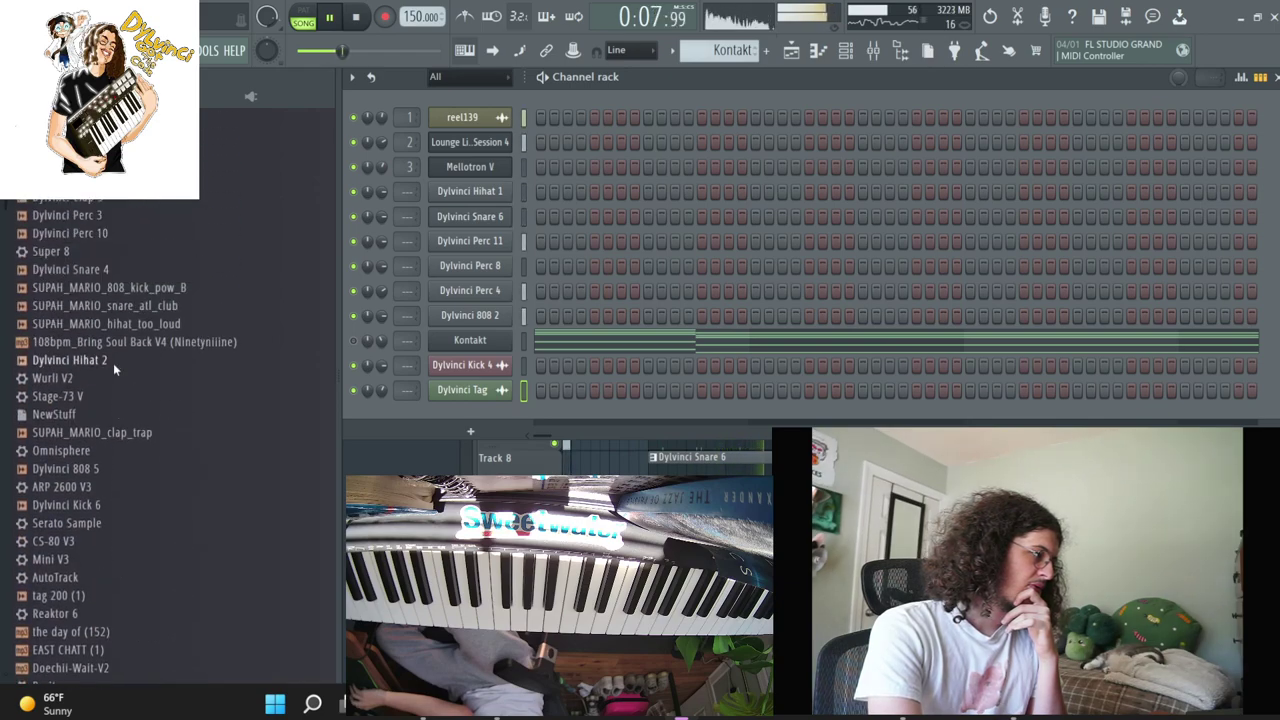
scroll(87, 343, "up", 4)
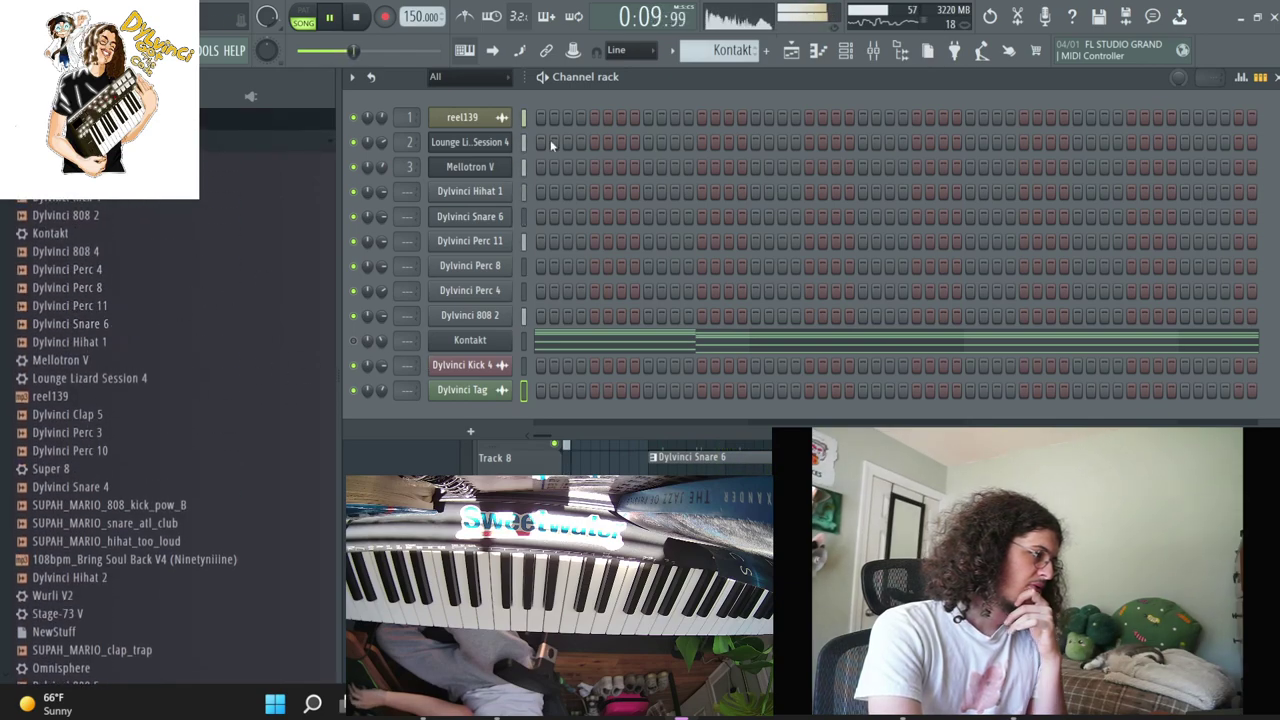
Switch to the Lounge Lizard Session 4 pattern and open the Cassette effect on the soloed Insert 1
scroll(710, 45, "down", 3)
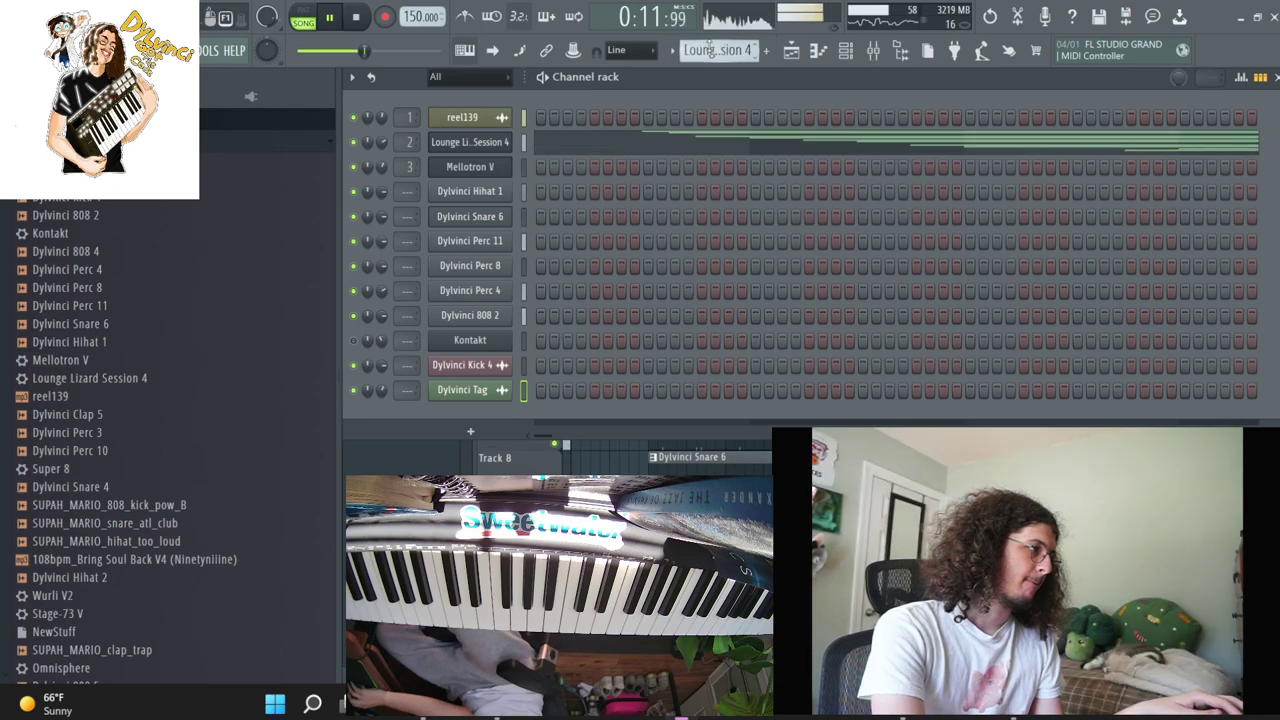
left_click(875, 52)
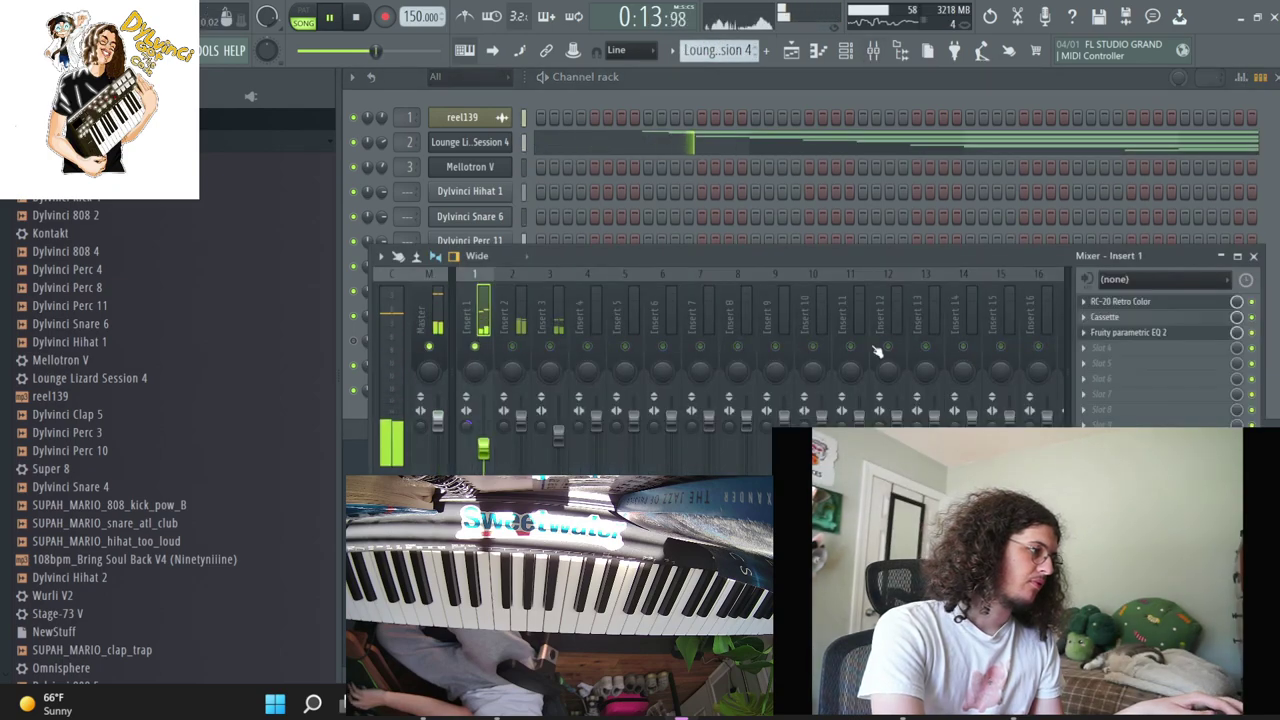
left_click(1100, 312)
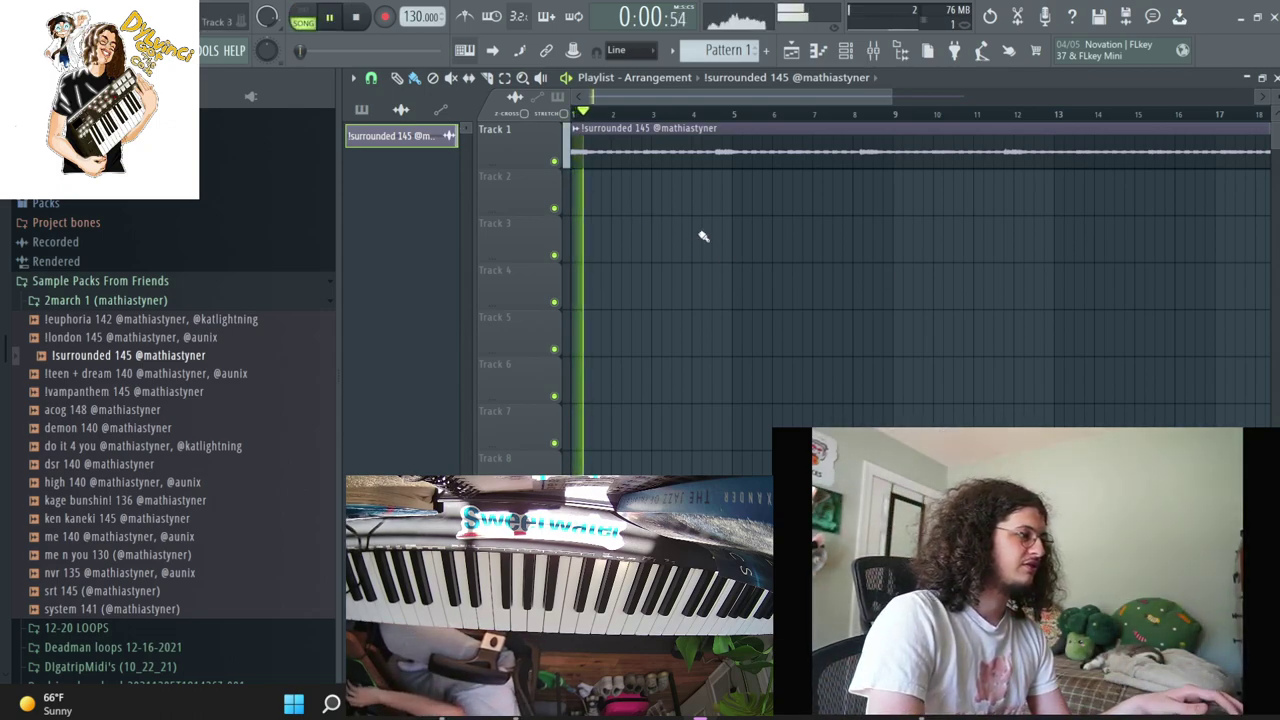
Set the new project's tempo to 145 BPM and place Pattern 1 across bars 1–8 of Track 2
scroll(410, 18, "up", 4)
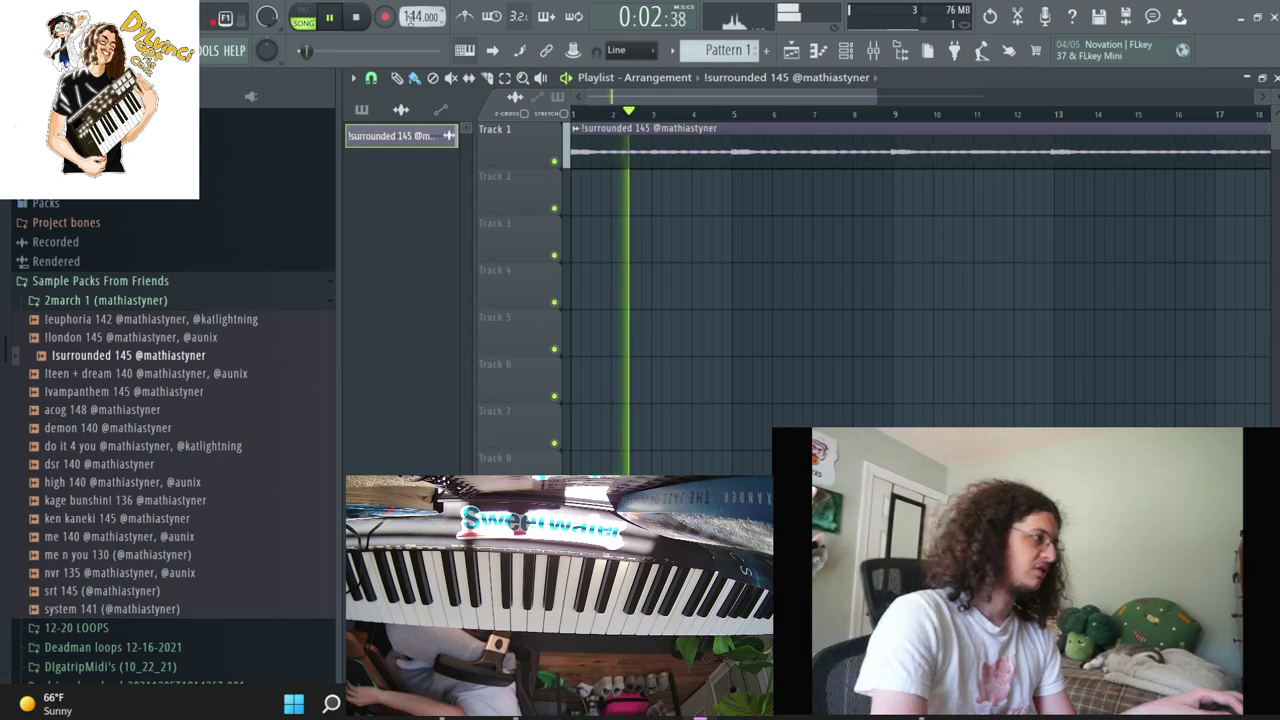
left_click(766, 51)
key("Return")
left_click(757, 192)
left_click_drag(757, 192, 892, 197)
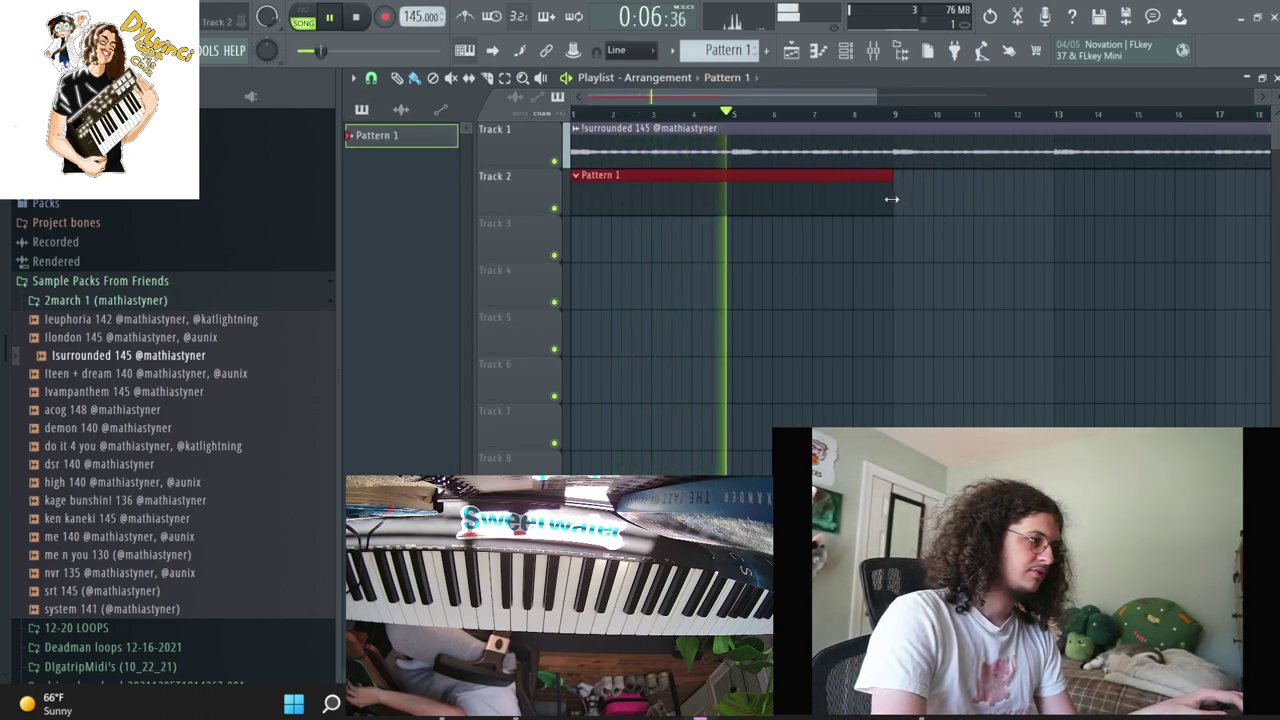
Select bars 1–8 as the playback range and browse the Drum Kits folder for a sample
left_click_drag(896, 116, 573, 116)
scroll(46, 258, "up", 5)
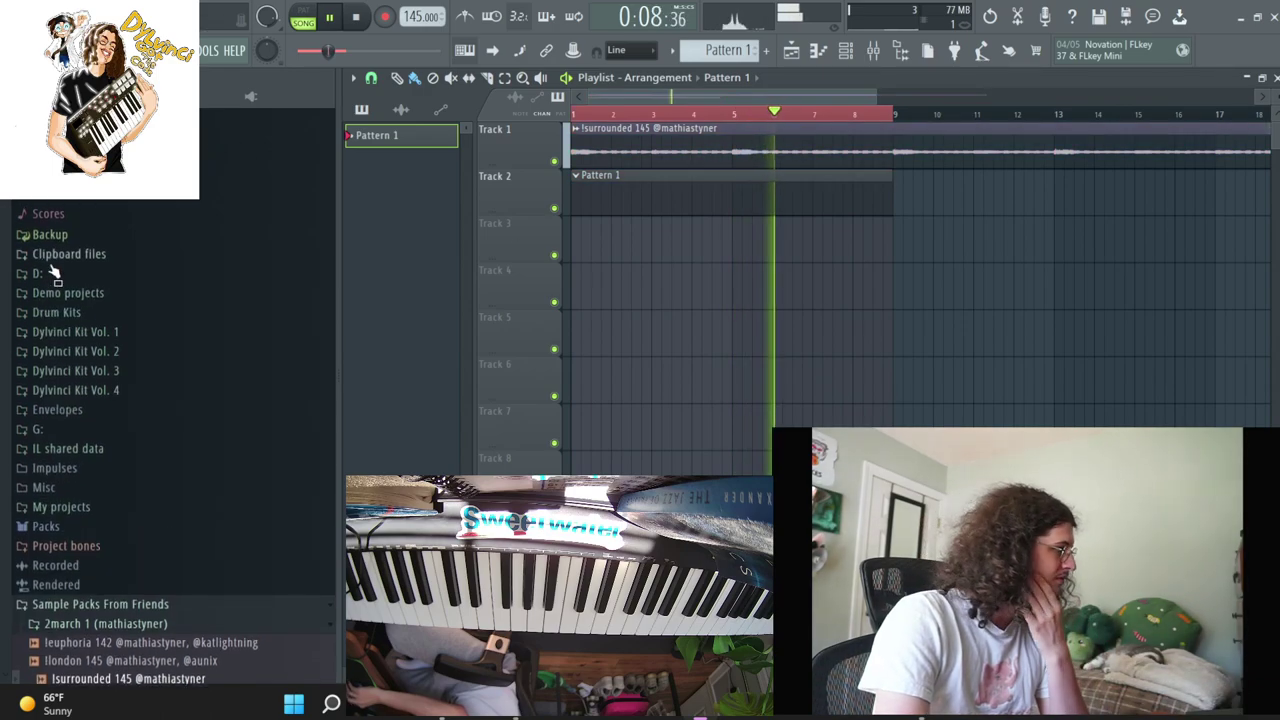
left_click(78, 307)
scroll(138, 353, "down", 15)
scroll(143, 362, "down", 5)
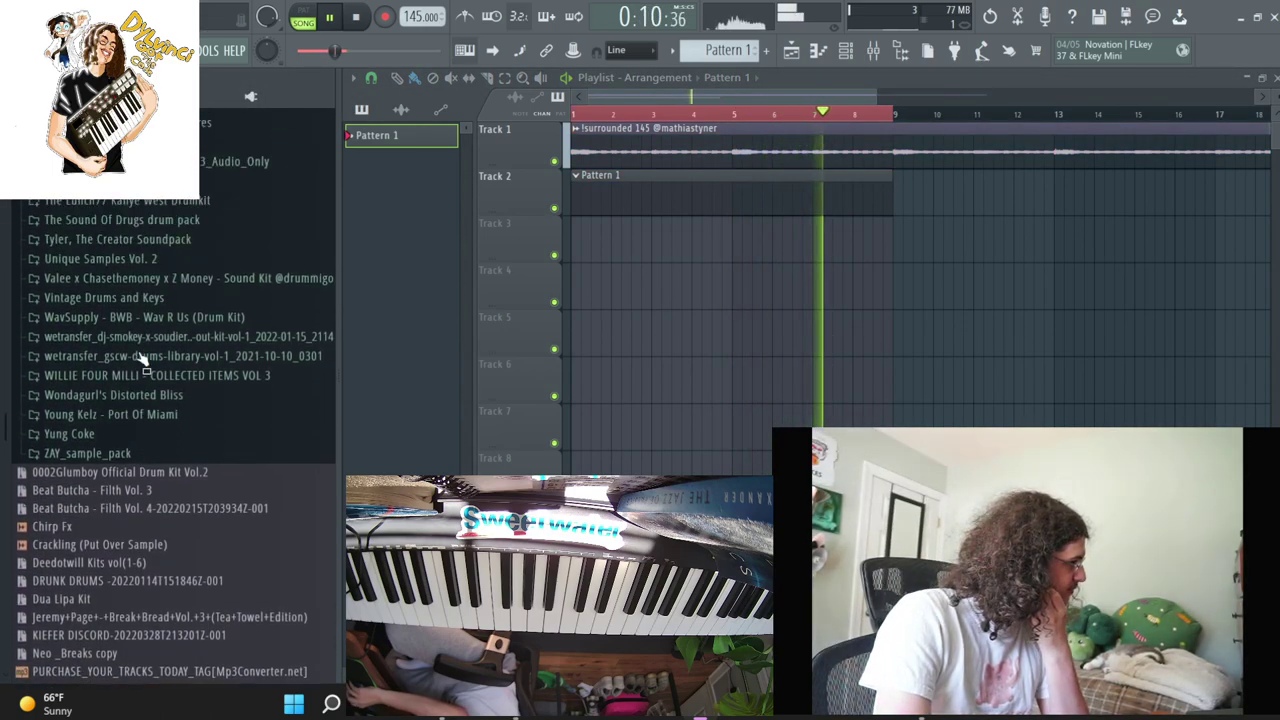
scroll(140, 355, "up", 4)
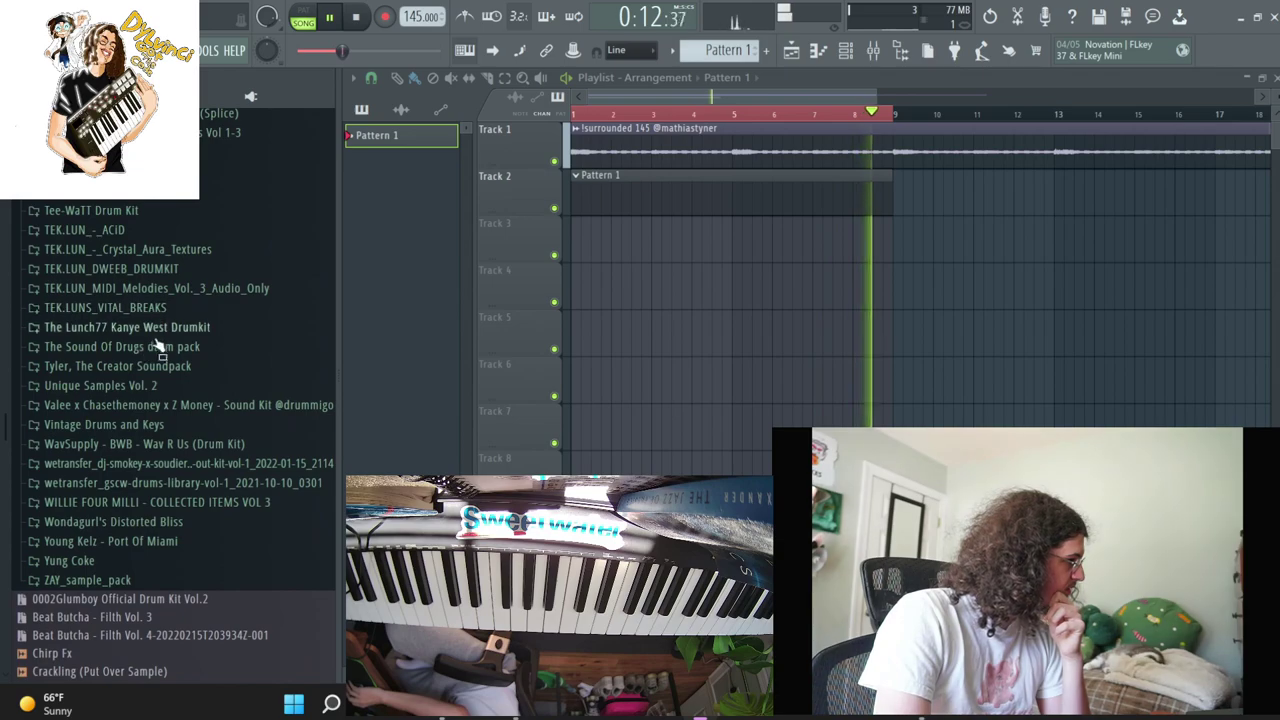
key("space")
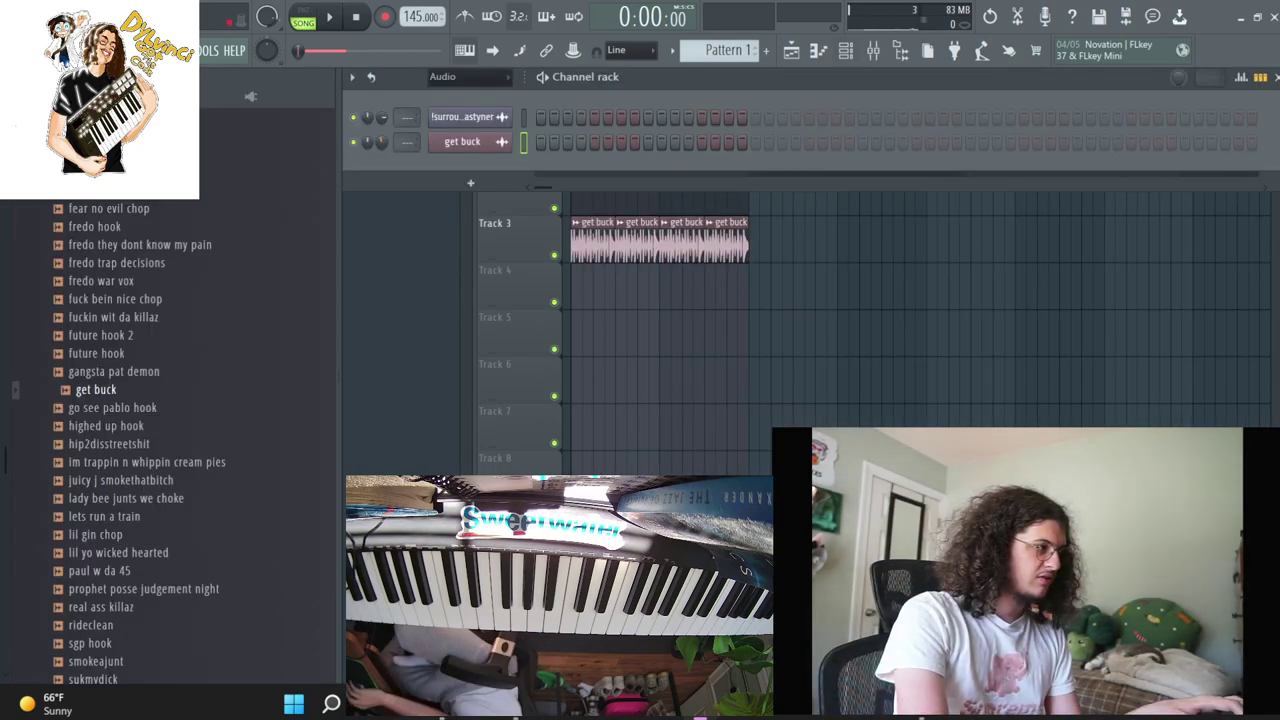
Normalize the !surrounded 145 loop in its channel settings and return to the channel rack
left_click(465, 116)
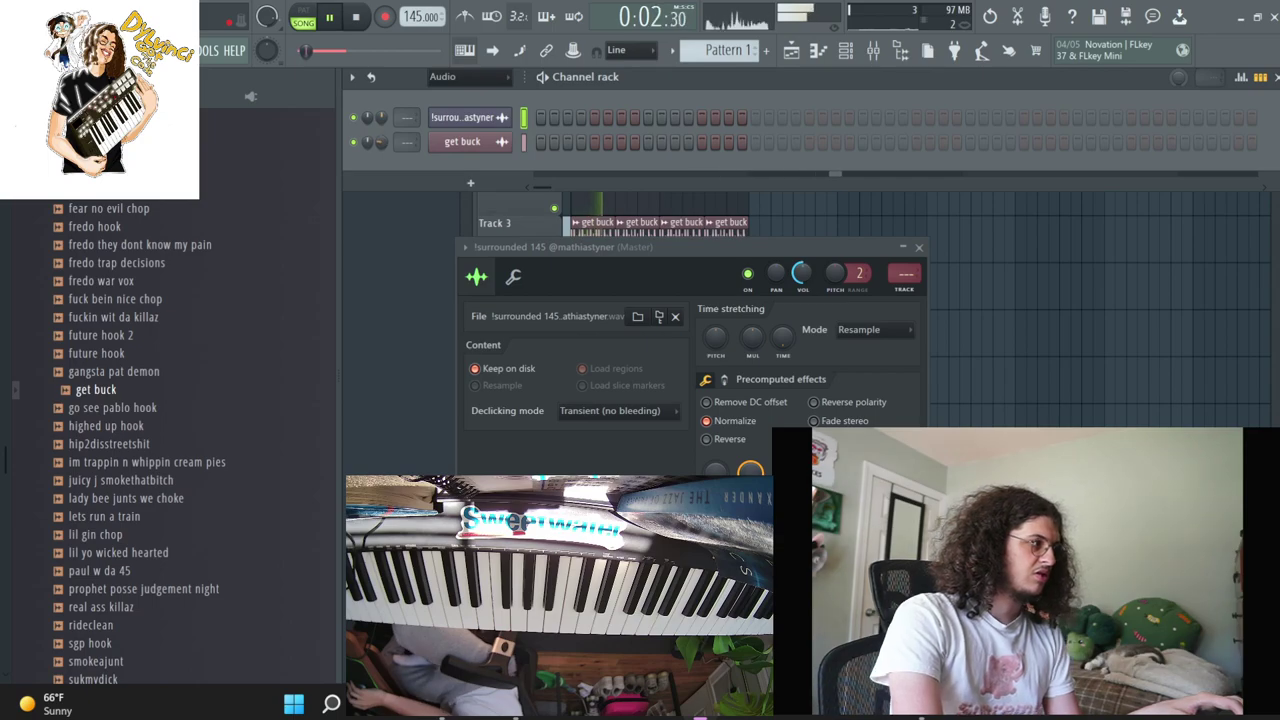
right_click(1076, 353)
key("F6")
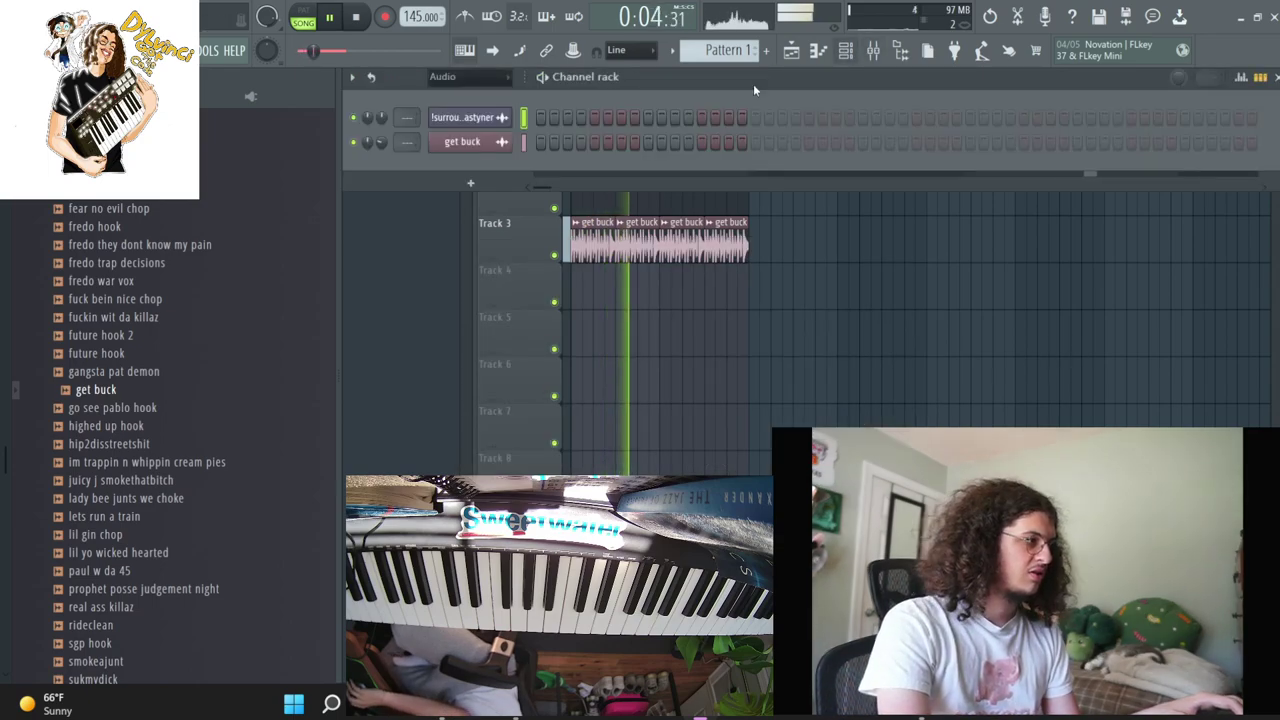
Return to the start of the drum kit list and show all channels in the channel rack
scroll(166, 234, "up", 20)
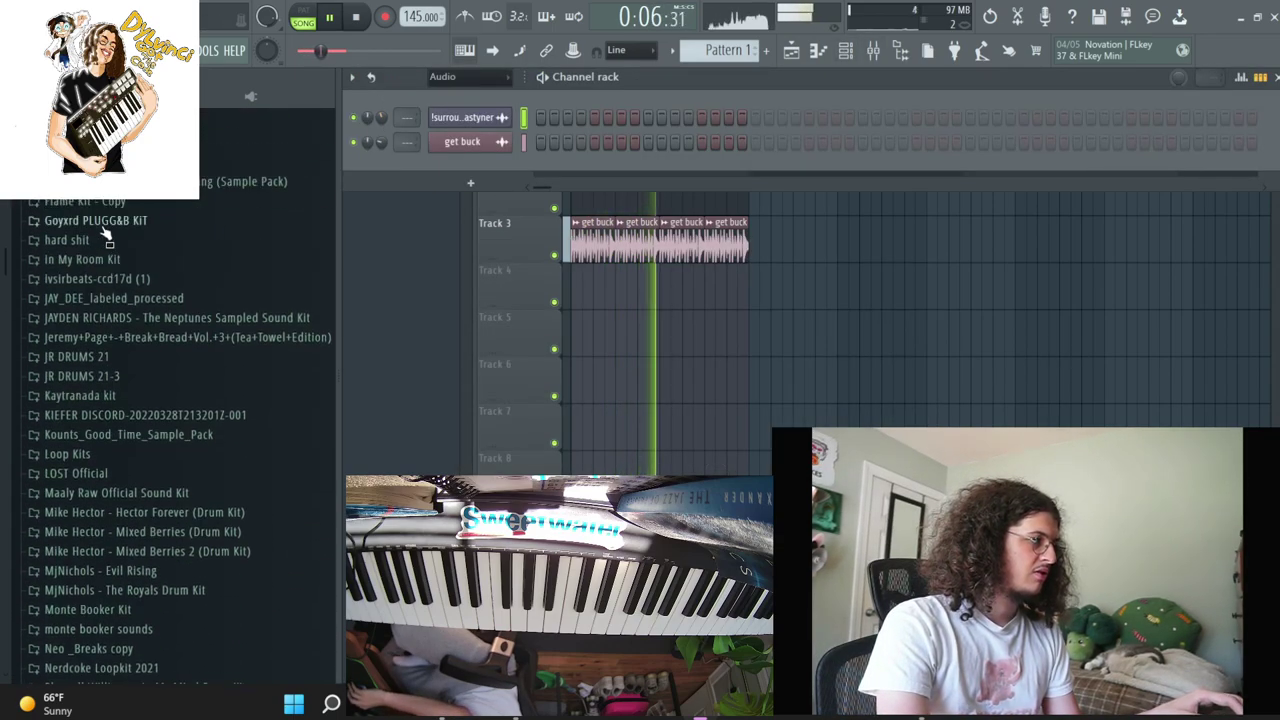
left_click(442, 77)
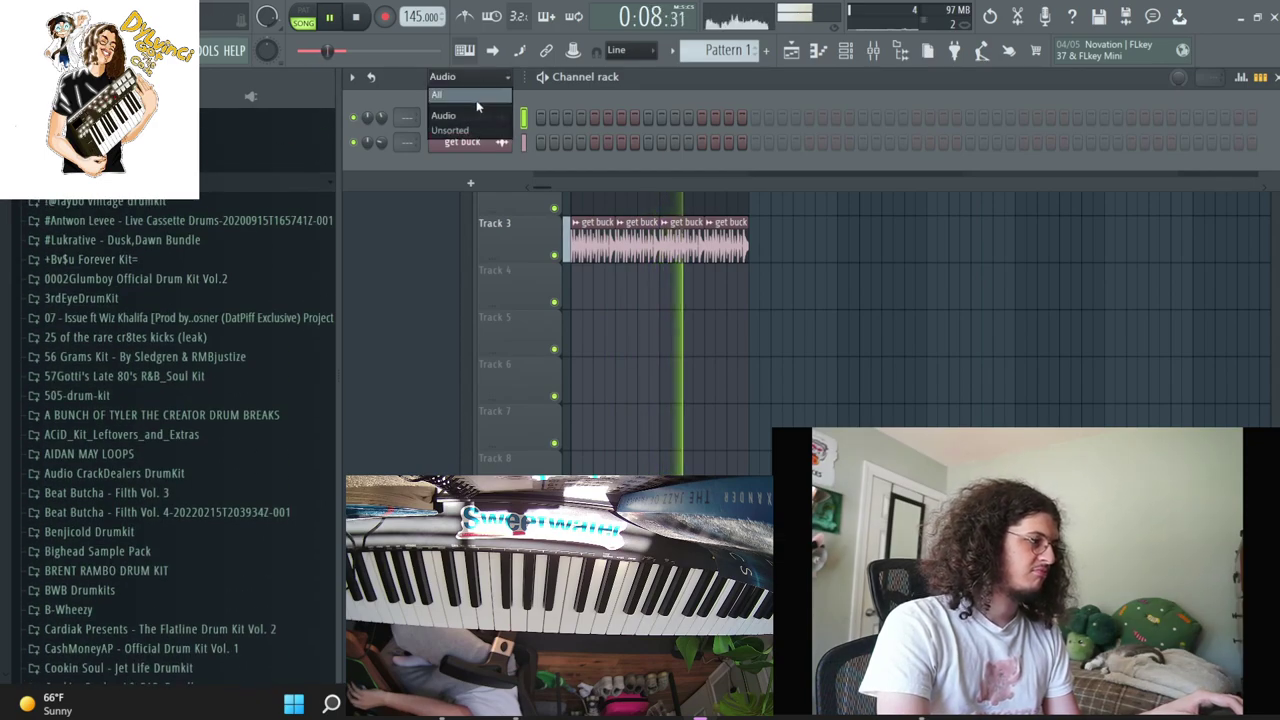
left_click(445, 93)
left_click(873, 52)
left_click(873, 52)
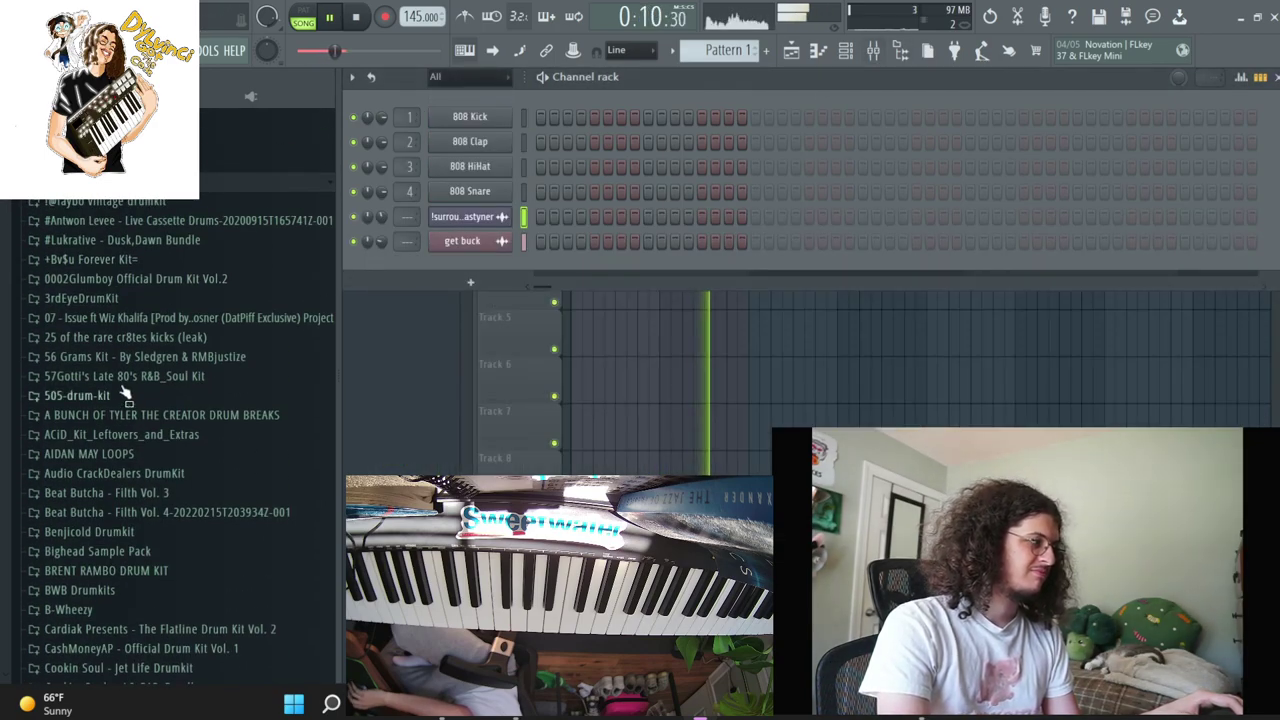
Add the AA10 sample from the z BW x kit's BWheezyPlay1 folder as a new channel
scroll(86, 368, "down", 5)
left_click(94, 286)
left_click(97, 326)
scroll(97, 322, "down", 5)
left_click(97, 235)
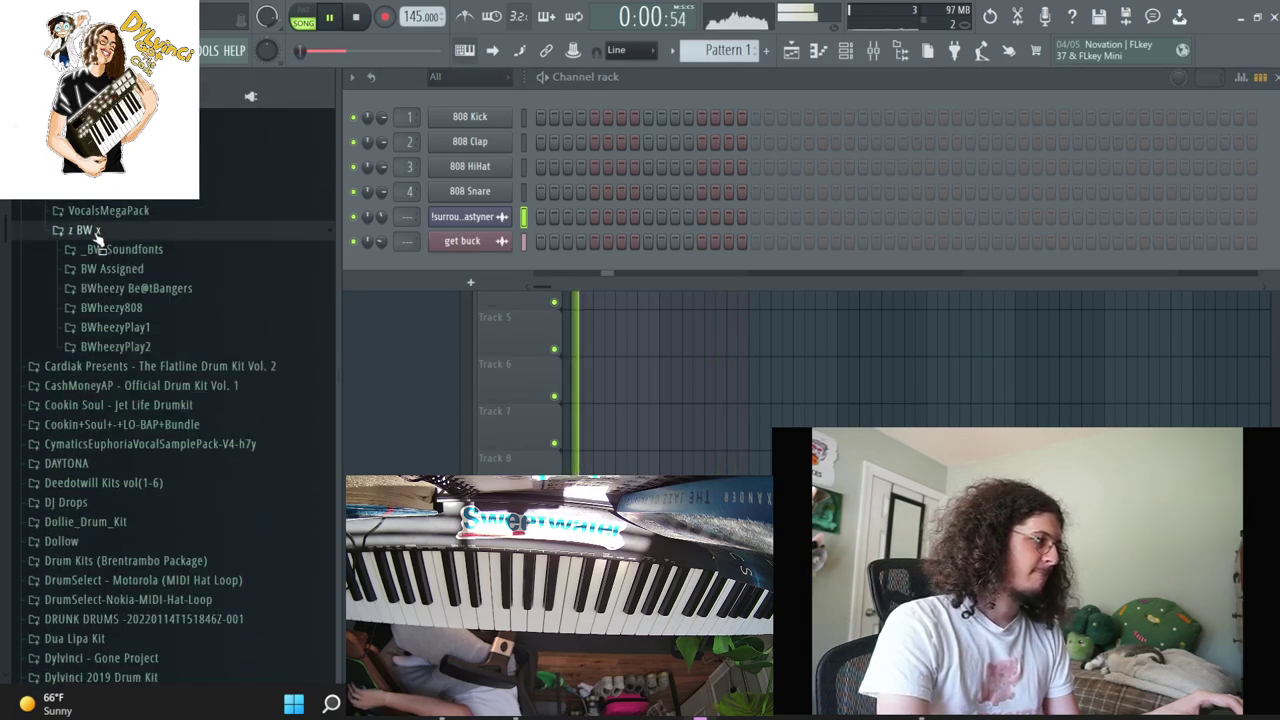
left_click(118, 347)
left_click_drag(432, 359, 475, 251)
In AA10's piano roll, draw three consecutive C5 notes around the start of bar 2 and two more in bar 4
right_click(503, 217)
left_click(530, 218)
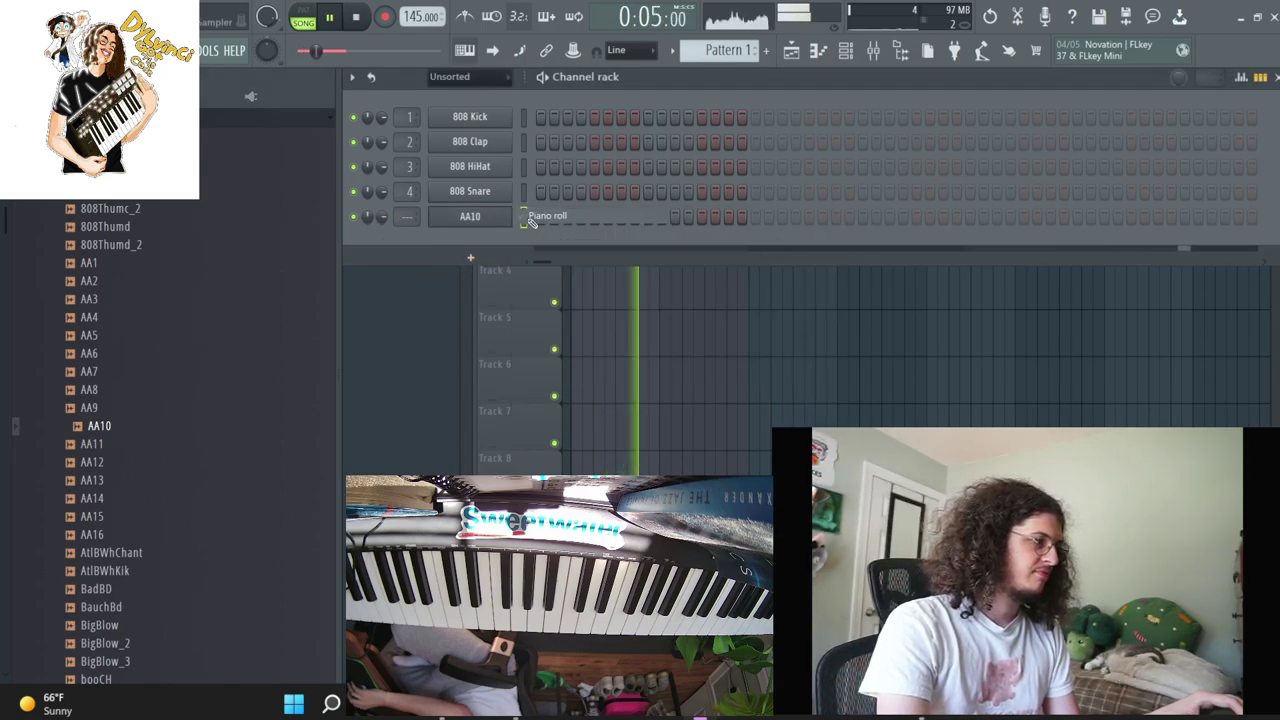
scroll(405, 330, "down", 5)
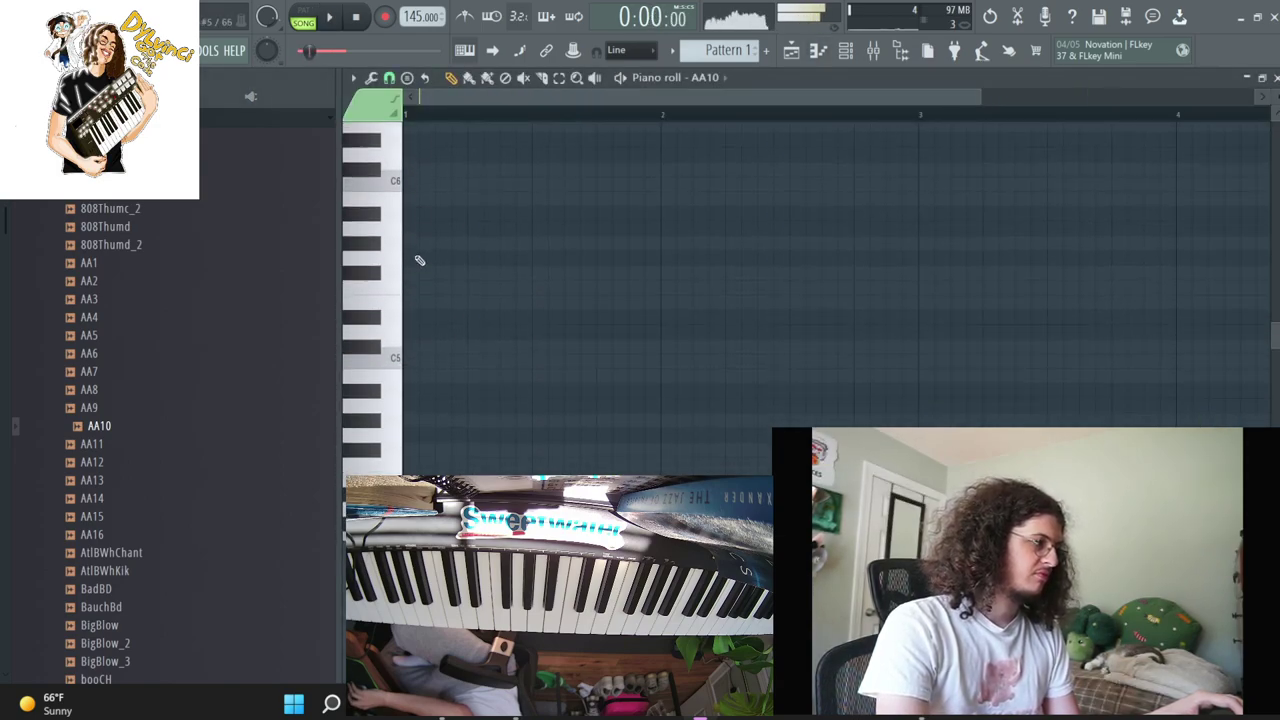
left_click(641, 350)
left_click_drag(640, 361, 667, 362)
left_click(699, 360)
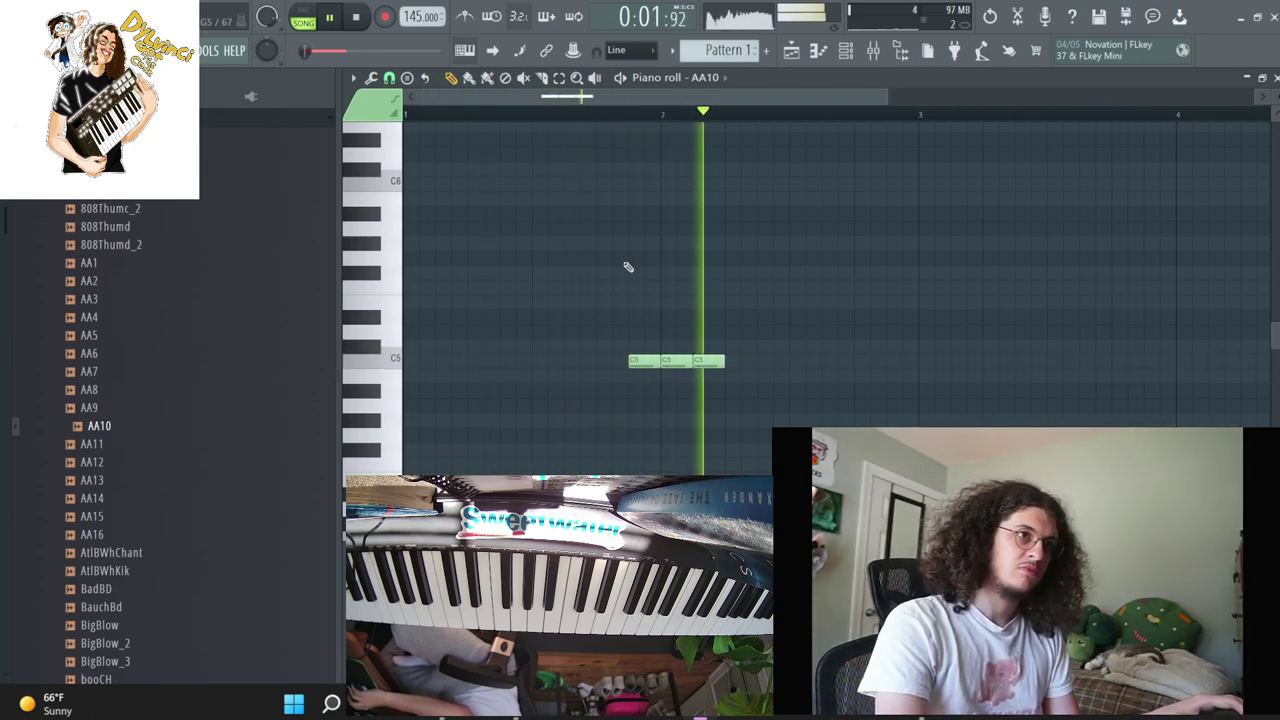
left_click(980, 360)
left_click_drag(981, 358, 1126, 358)
Duplicate the AA10 notes from bars 1–4 into bars 5–8 and close the piano roll
left_click_drag(829, 96, 2, 202)
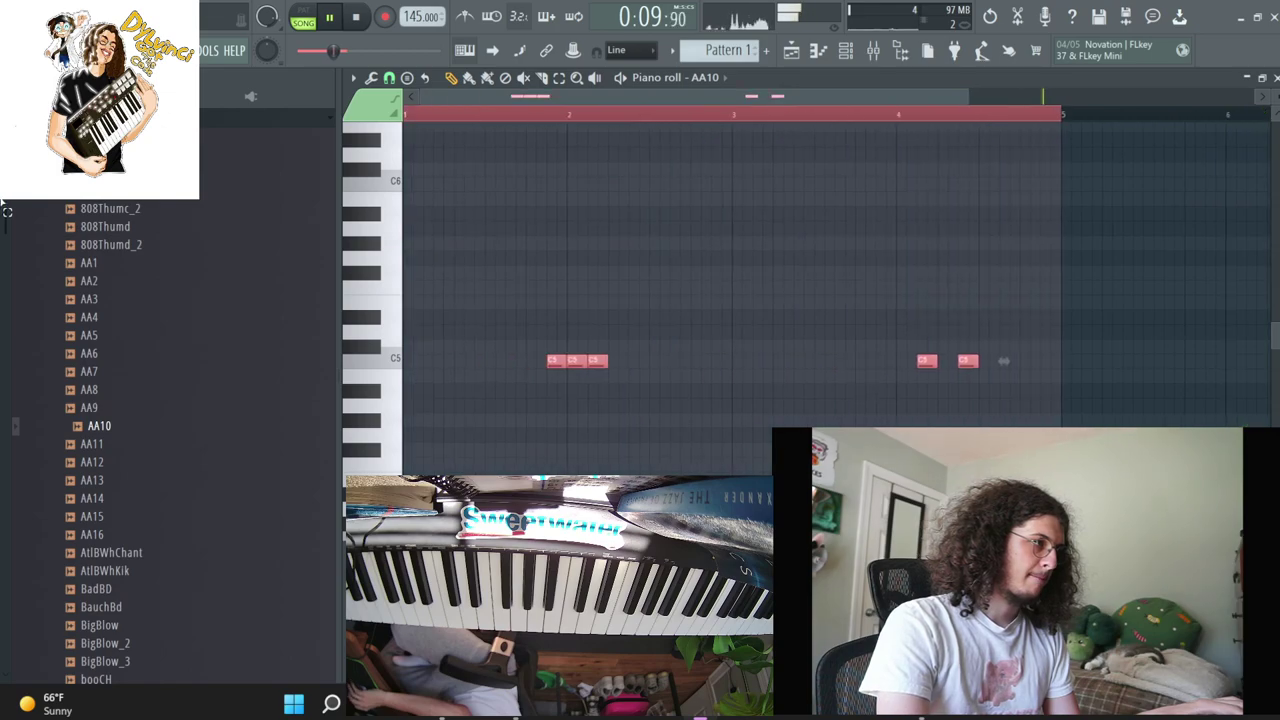
key("ctrl+b")
left_click_drag(1268, 114, 610, 128)
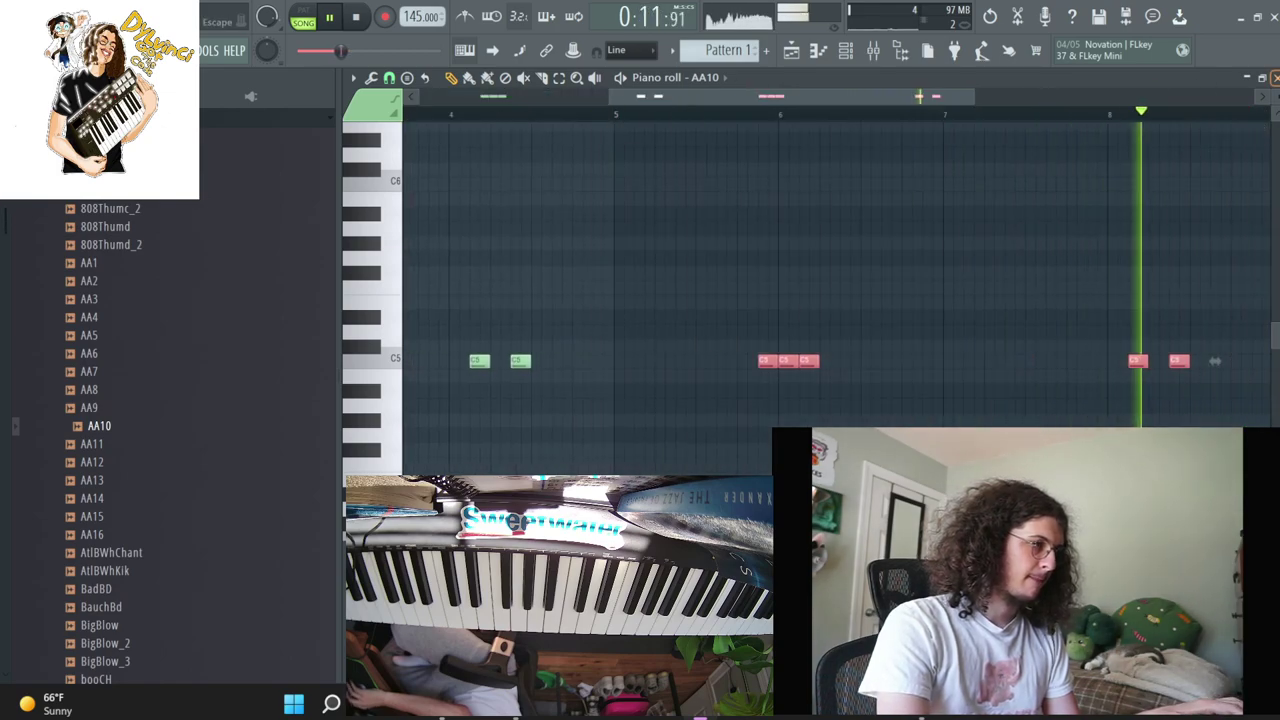
left_click(1275, 78)
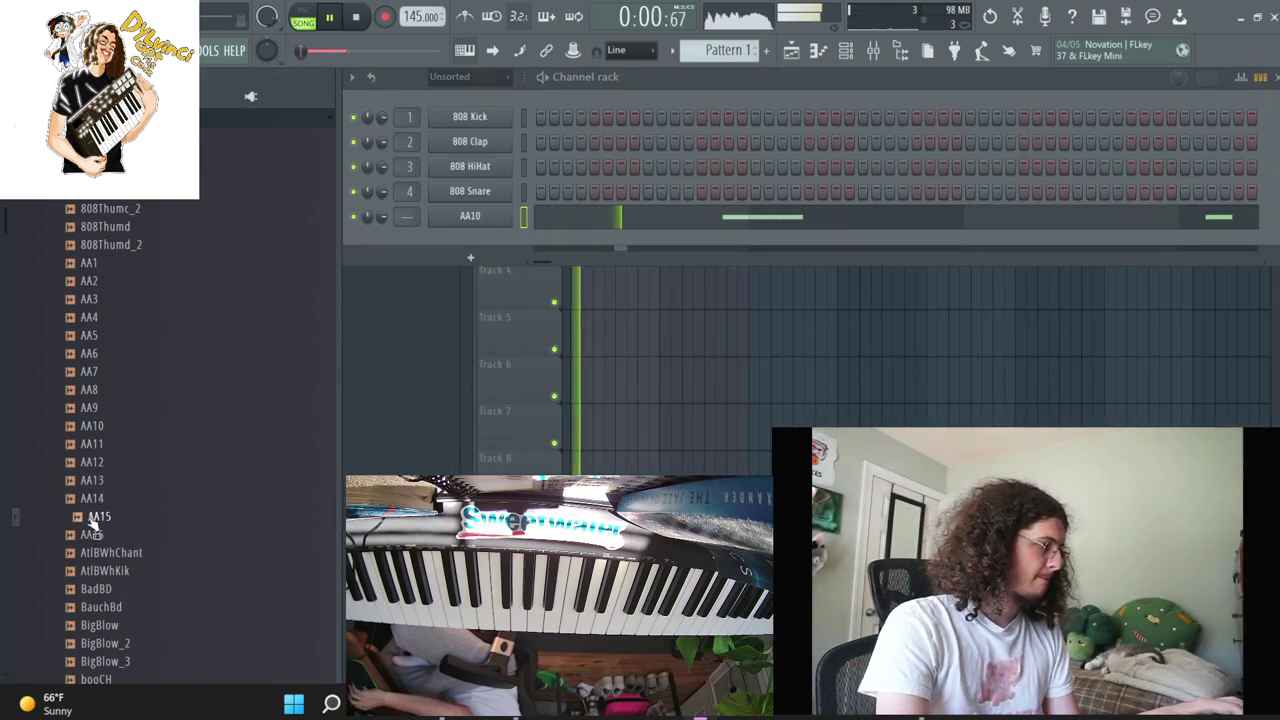
Replace the AA10 channel's sample with the Gucci Mane "Street" RGF (2)2 sample from the z BW x kit
scroll(120, 300, "up", 5)
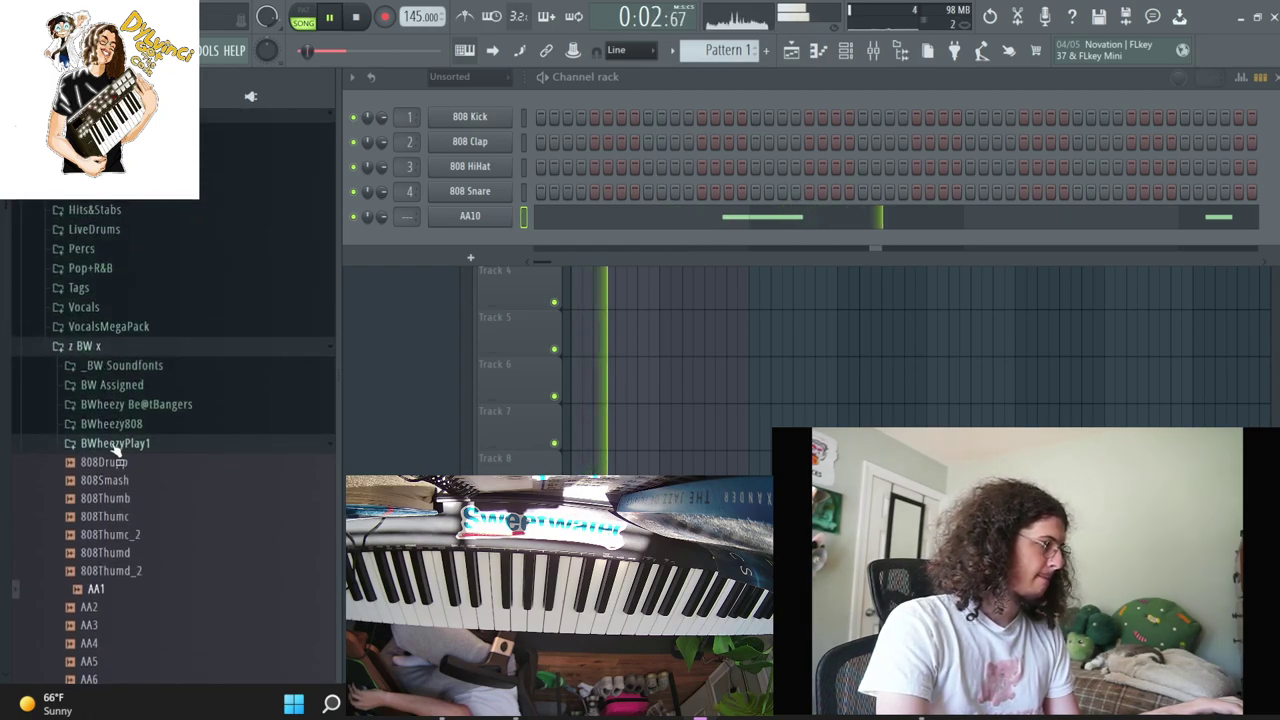
left_click(112, 445)
left_click(118, 447)
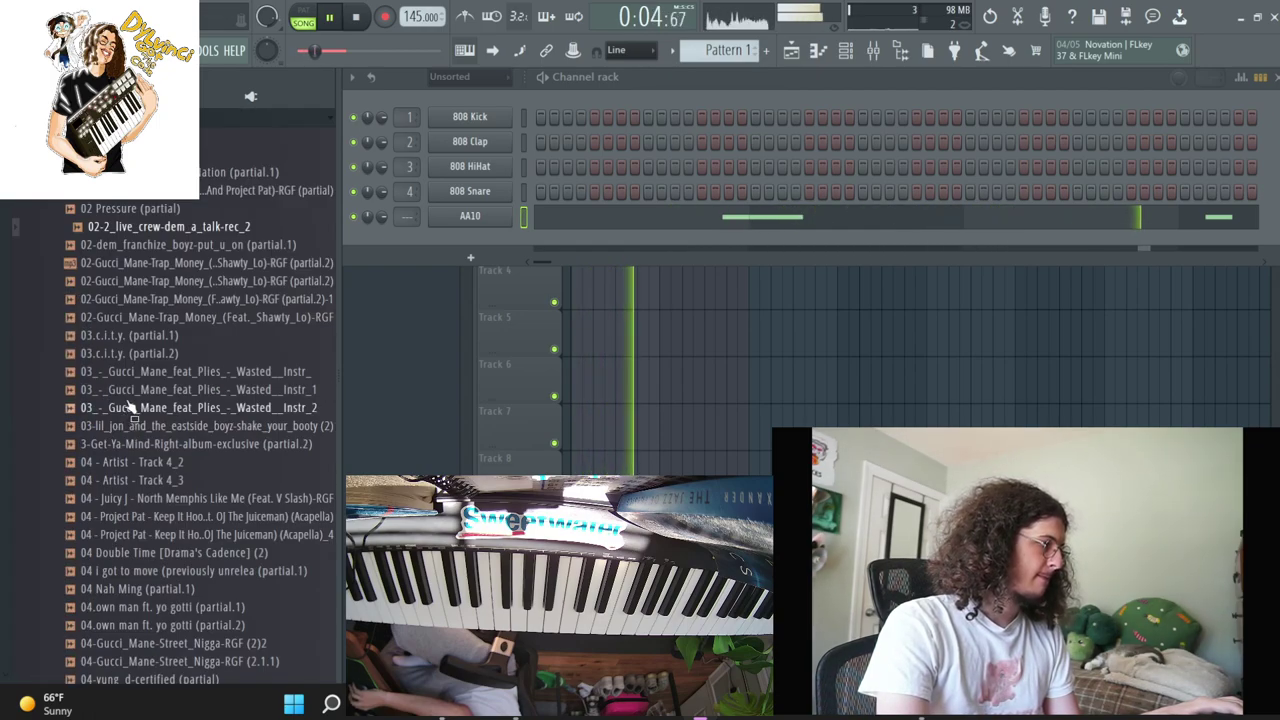
scroll(134, 400, "down", 5)
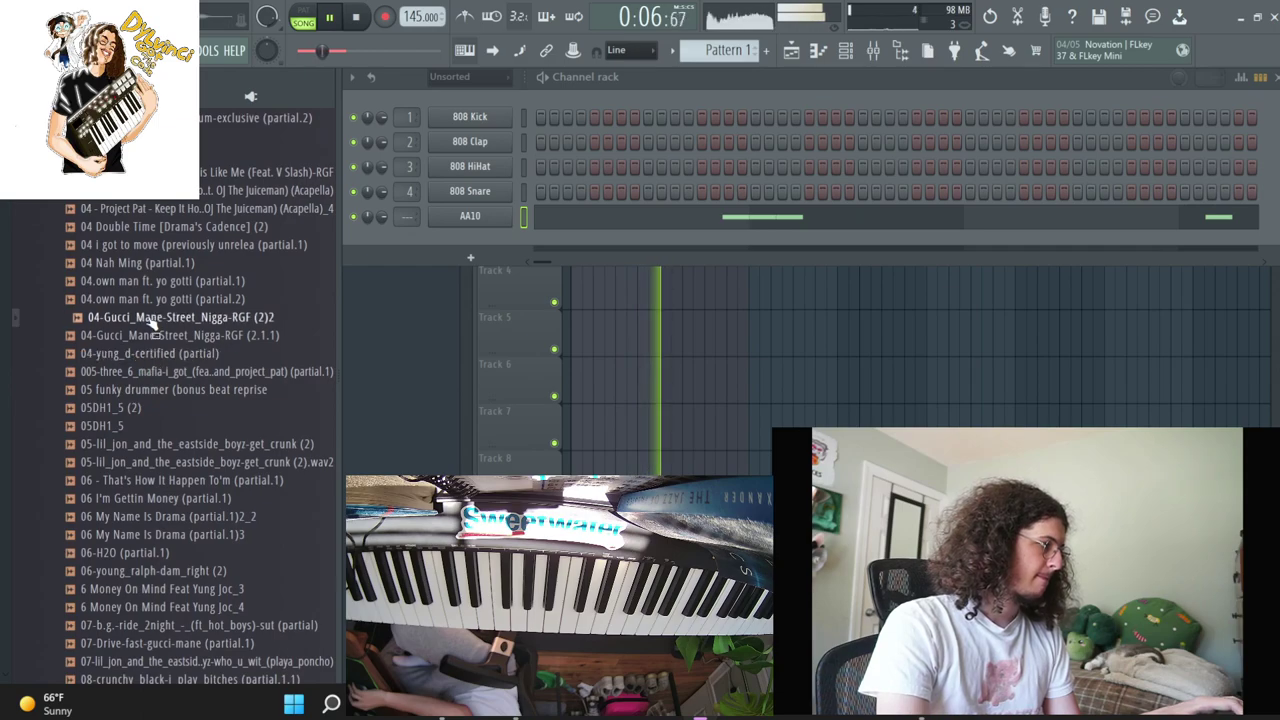
left_click_drag(532, 250, 490, 221)
key("space")
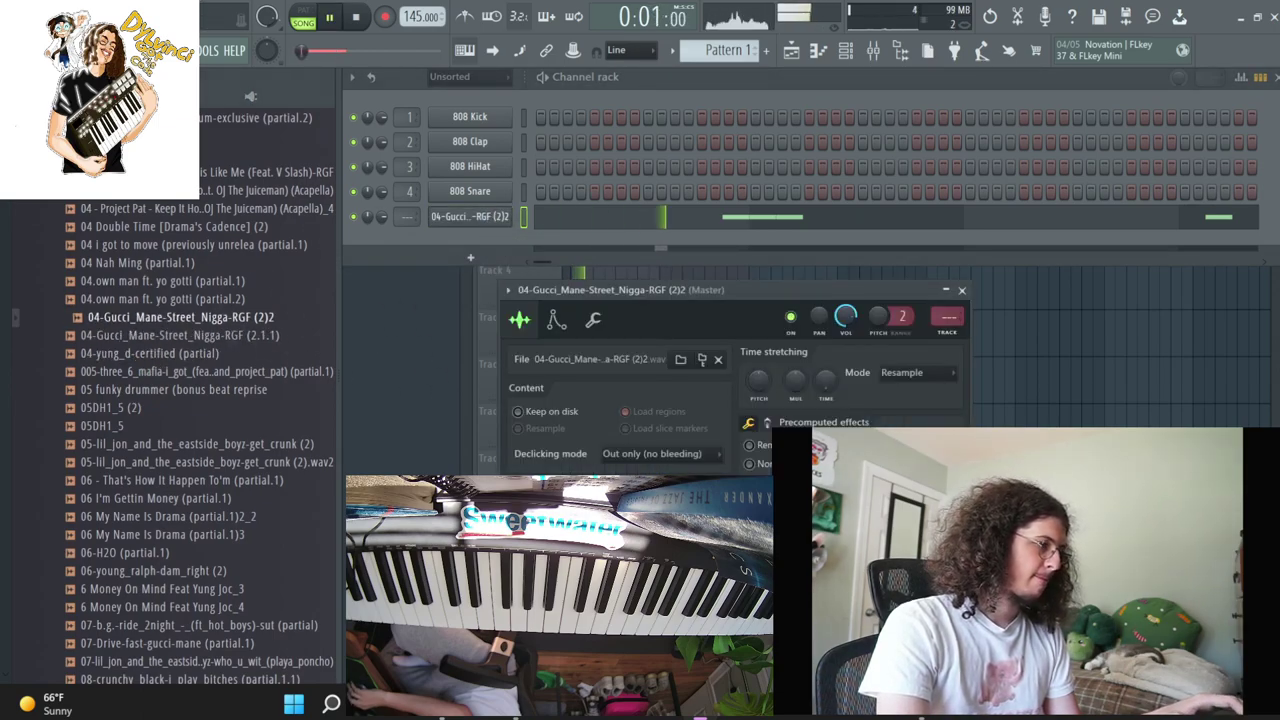
left_click(961, 291)
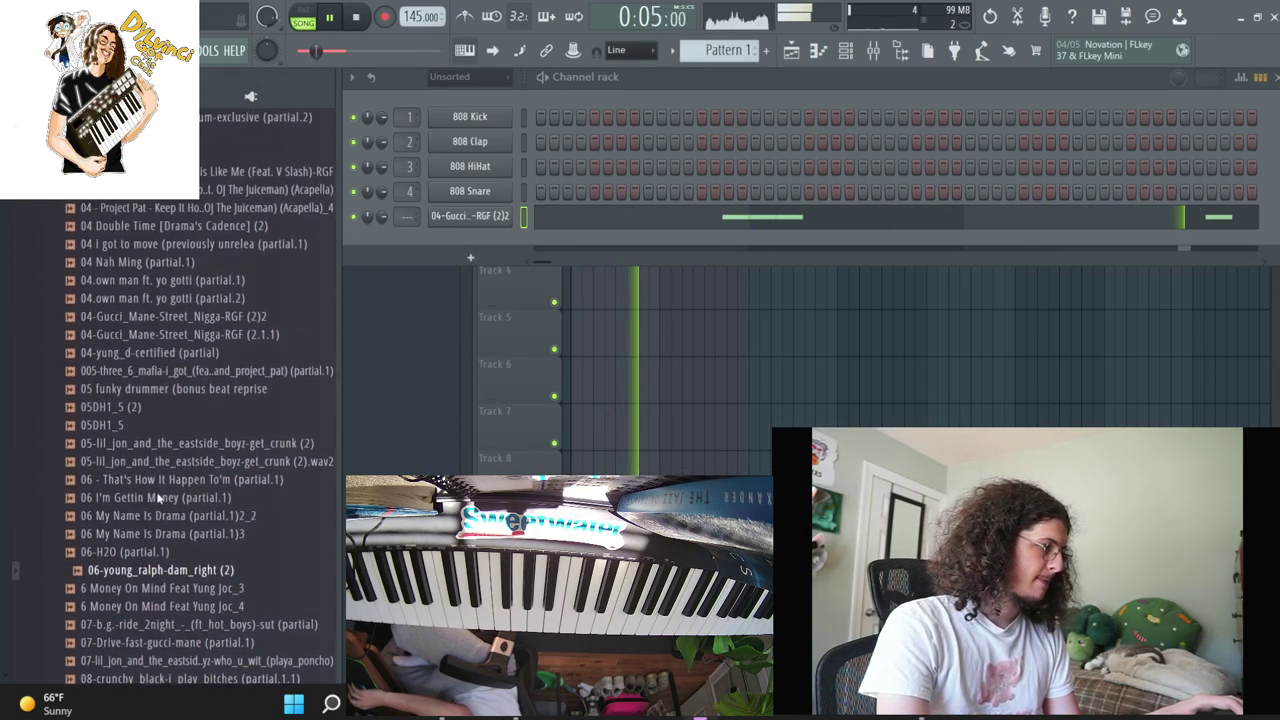
Add the 9th Ward feat. Jermaine Dupri, Nitti - Add Me Up_2 sample as a new channel and fill every 2 steps
scroll(165, 538, "down", 6)
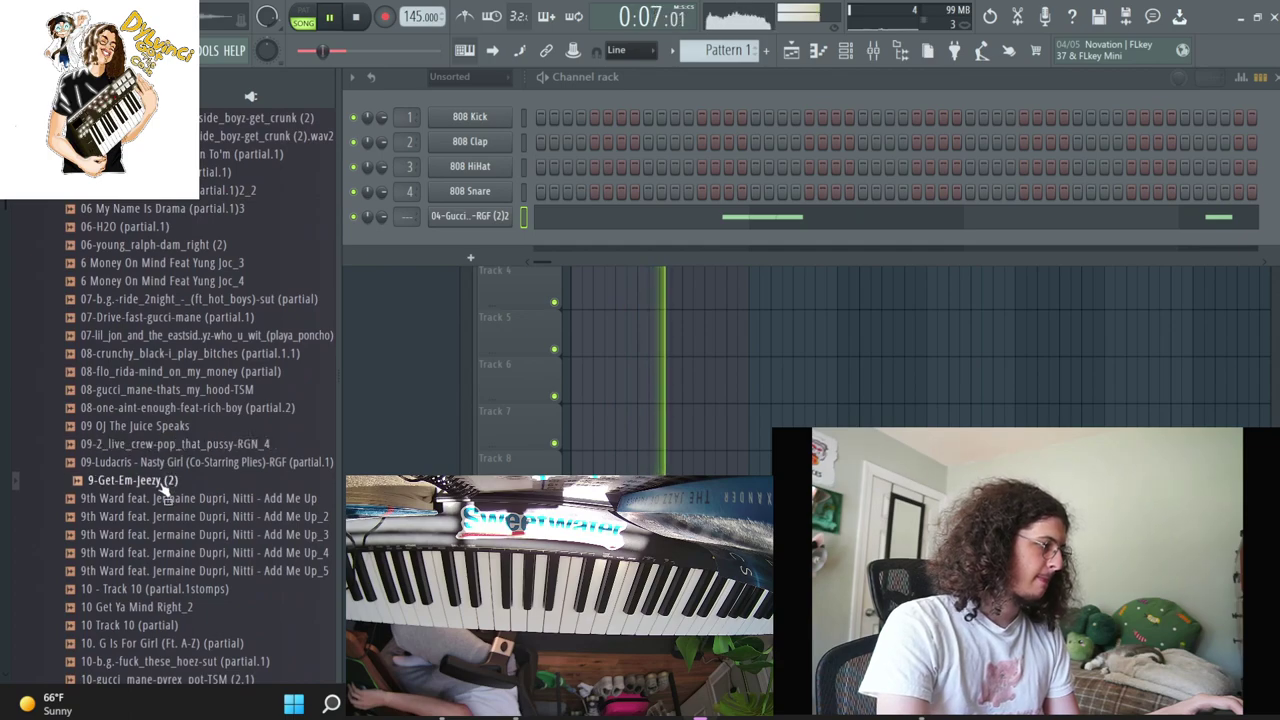
scroll(165, 516, "down", 4)
left_click_drag(150, 300, 470, 241)
right_click(508, 241)
left_click(772, 291)
Raise the trim of the Add Me Up_2 sample, then open the 04-Gucci channel's settings
left_click(498, 243)
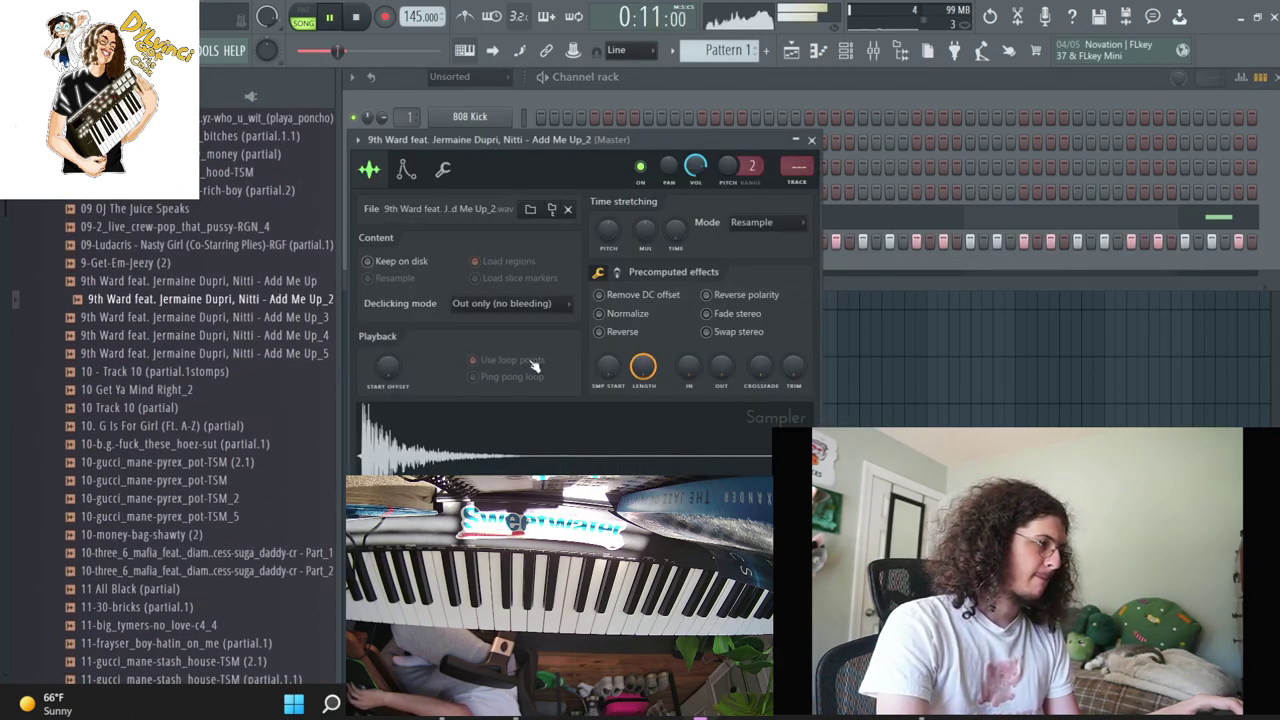
left_click_drag(792, 370, 792, 344)
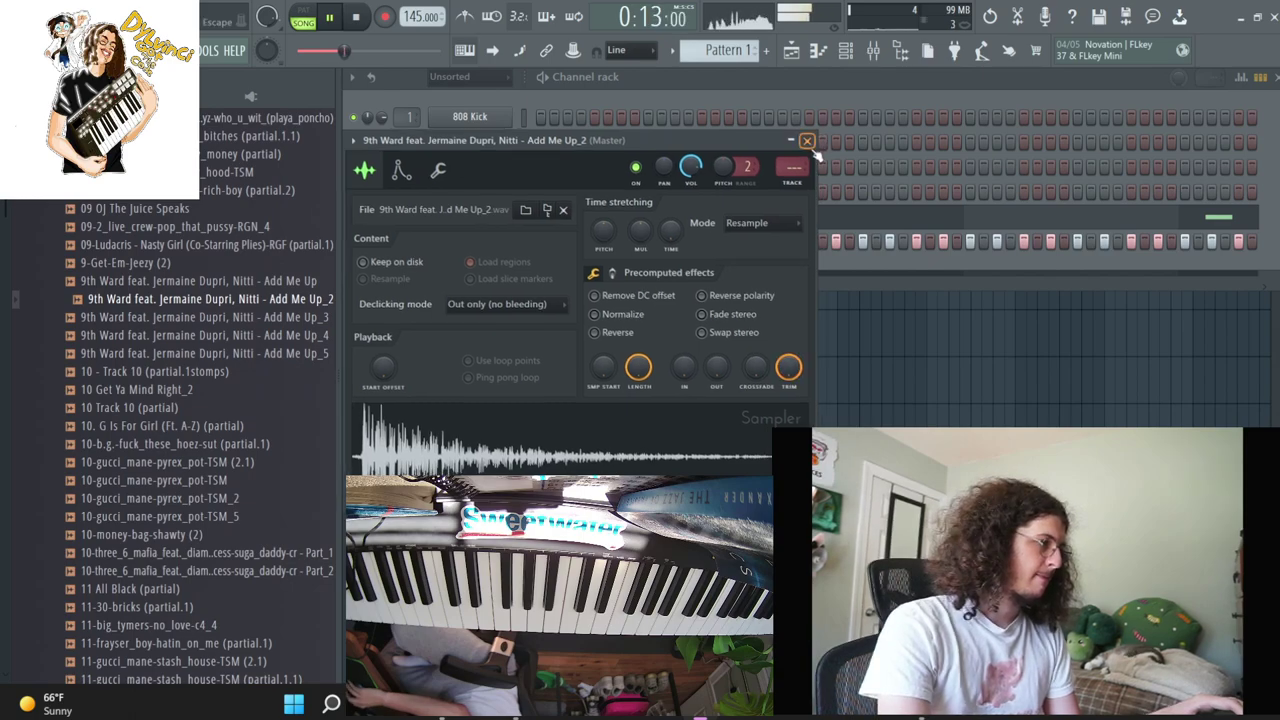
left_click(811, 140)
left_click(468, 216)
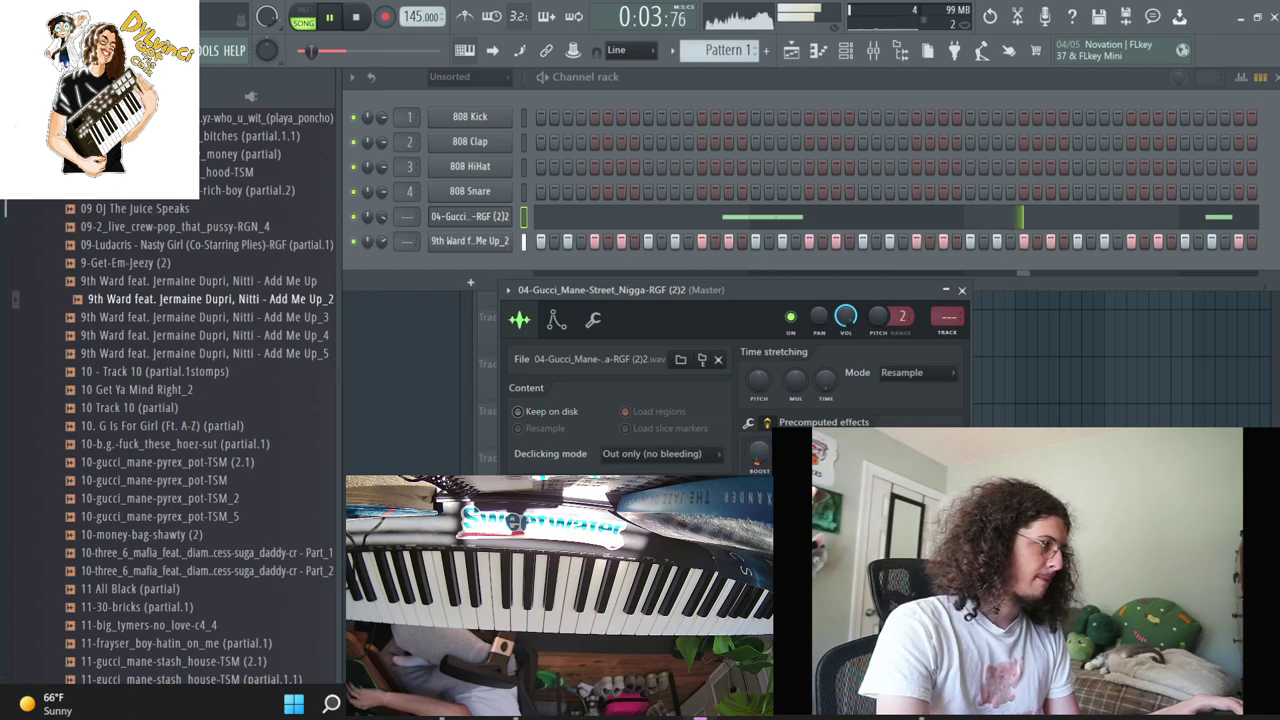
Add Dylvinci Snare 8 from Dylvinci Drum Kit Vol. 4 as a new channel and open its piano roll
left_click(118, 428)
left_click(112, 448)
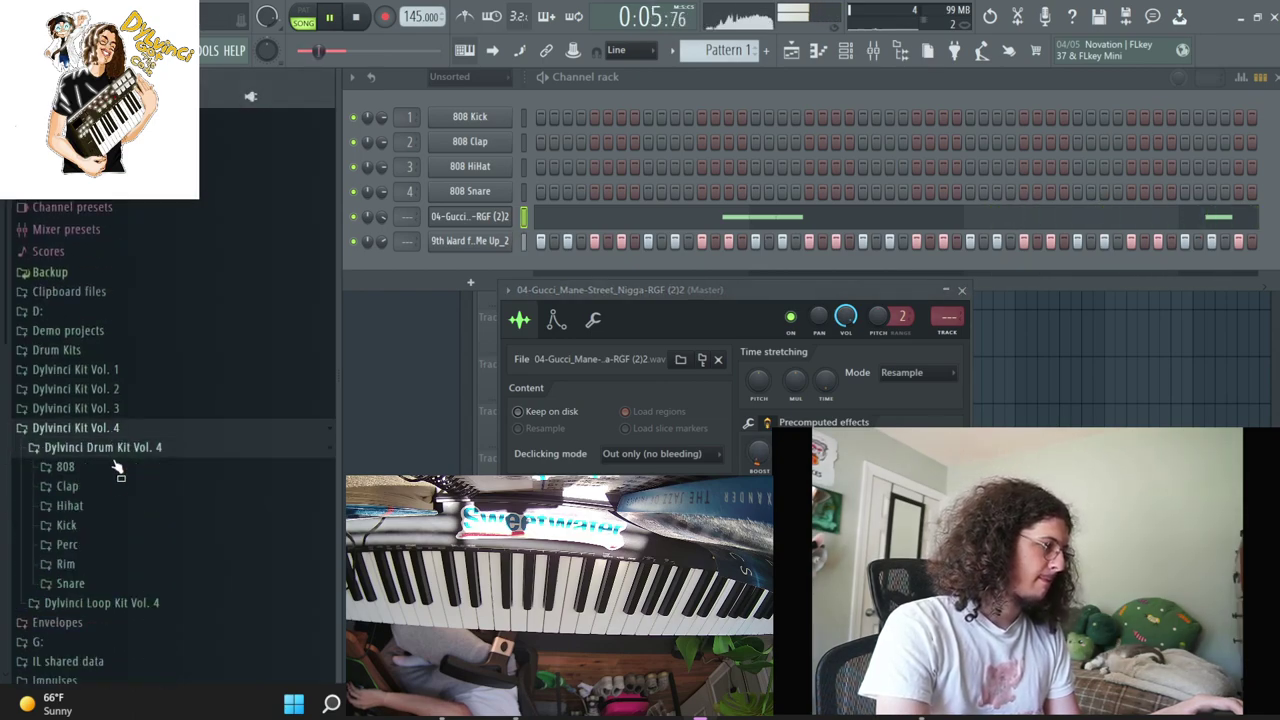
left_click(80, 584)
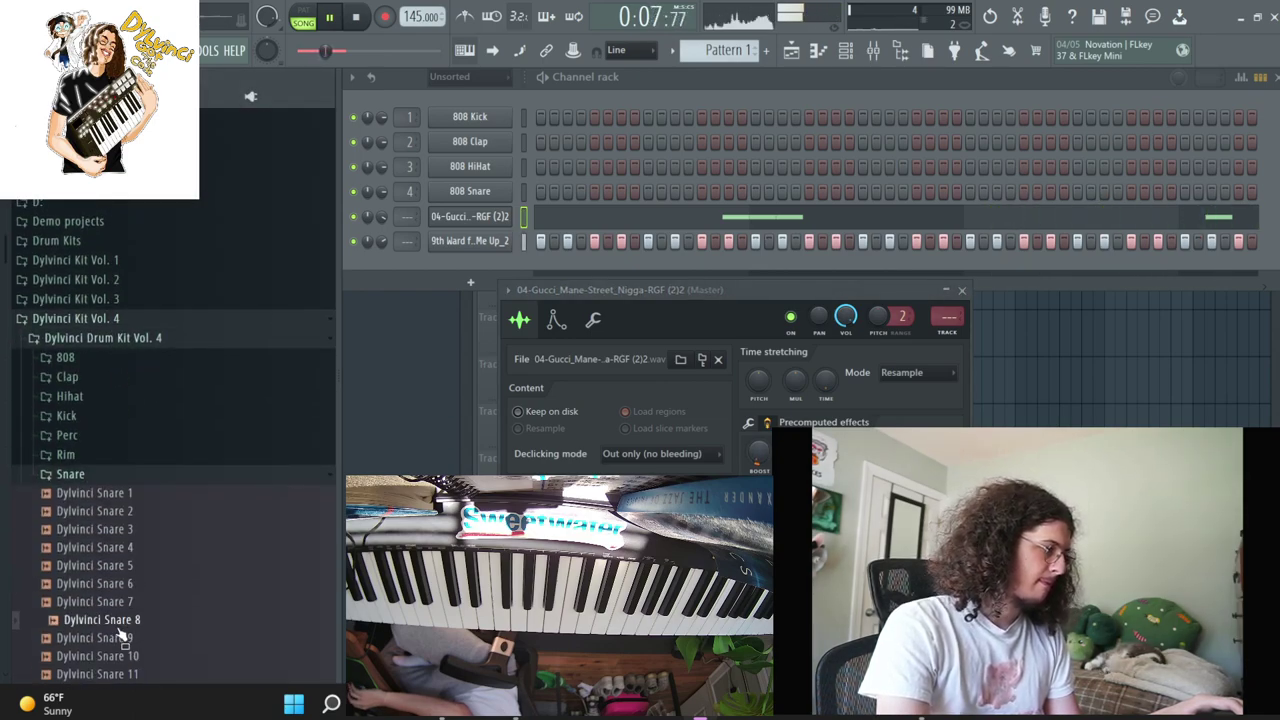
left_click_drag(280, 508, 468, 262)
right_click(500, 264)
left_click(540, 263)
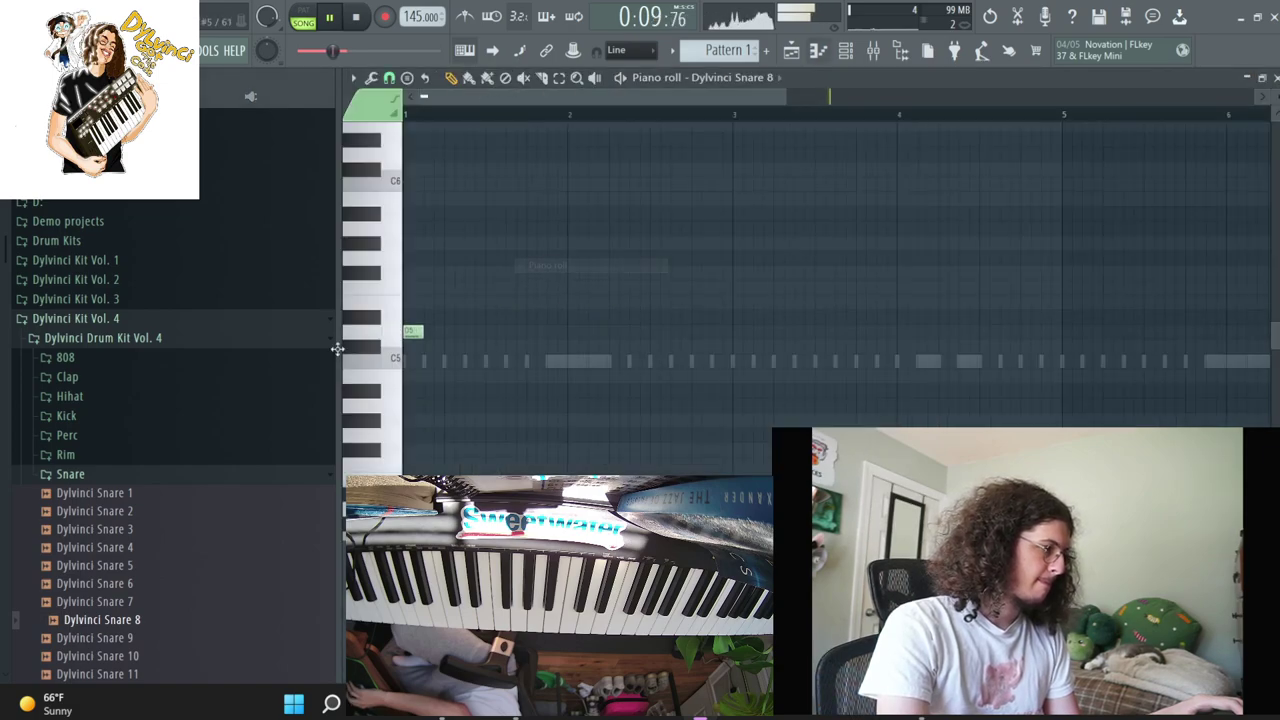
Draw a C5 snare note on beat 3 of the first bar and repeat it in every bar through bar 8
key("space")
key("space")
left_click_drag(651, 384, 822, 366)
key("ctrl+b")
key("ctrl+a")
key("ctrl+b")
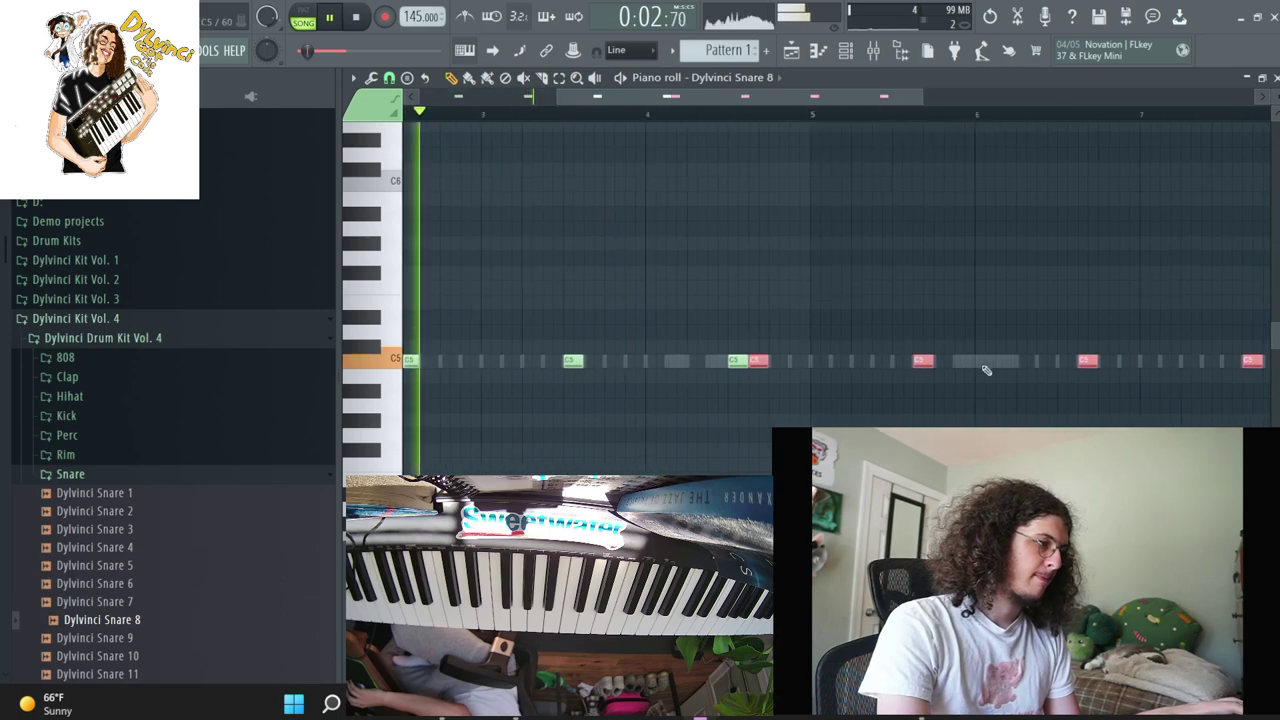
left_click_drag(686, 363, 830, 365)
left_click(841, 115, "ctrl")
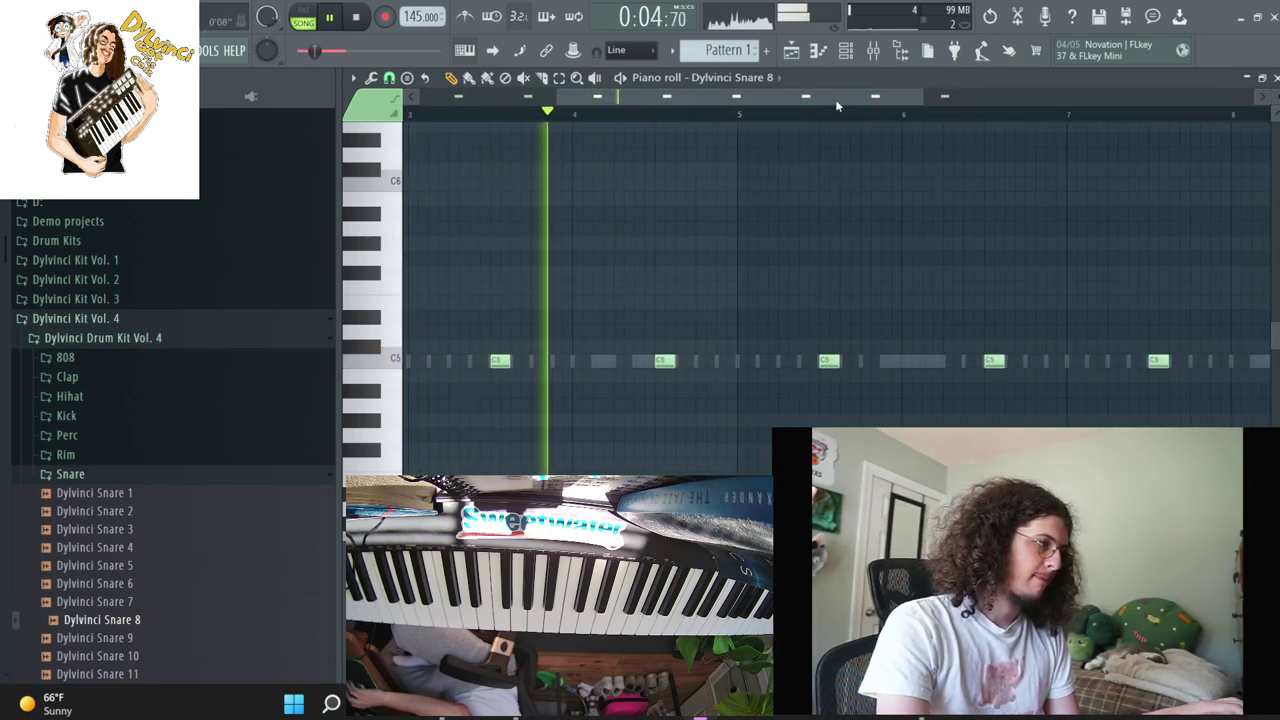
List all channels in the channel rack and route the five sample channels to mixer tracks 1 to 5
key("F6")
left_click(470, 78)
left_click(450, 95)
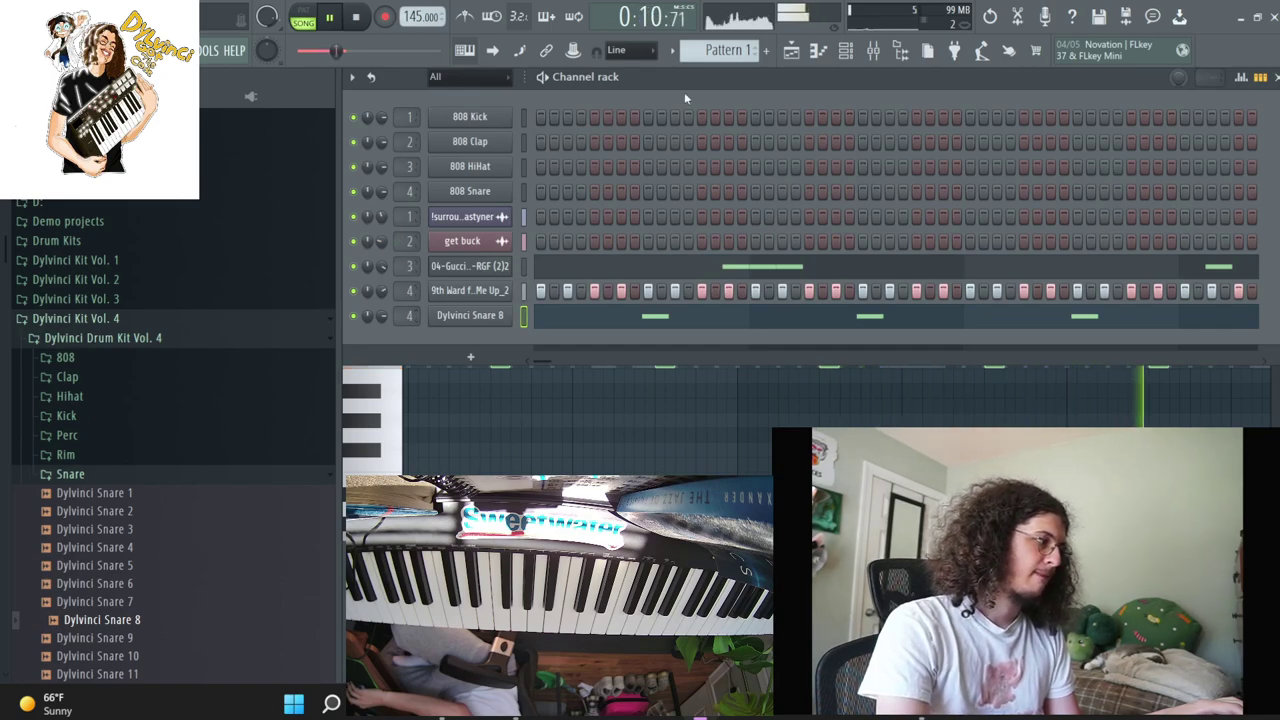
Load RC-20 Retro Color on mixer Insert 1, change its noise type and close the plugin
left_click(873, 50)
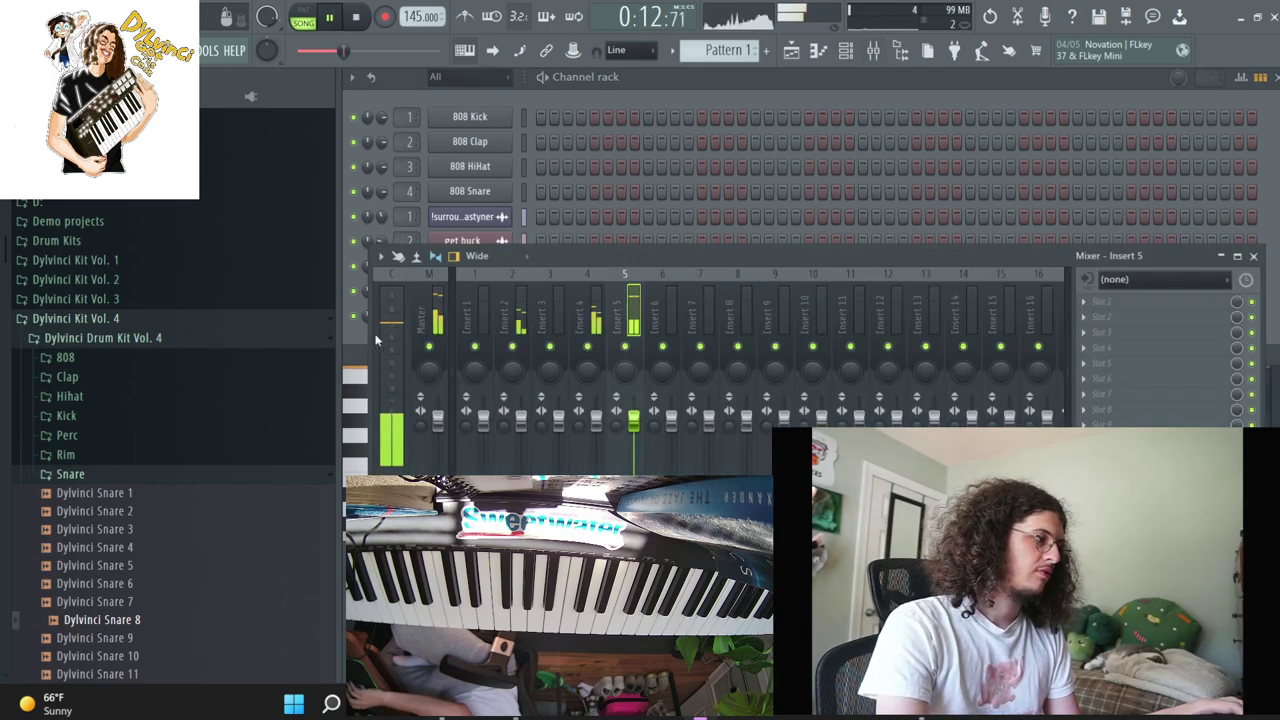
left_click(480, 348)
left_click(1155, 303)
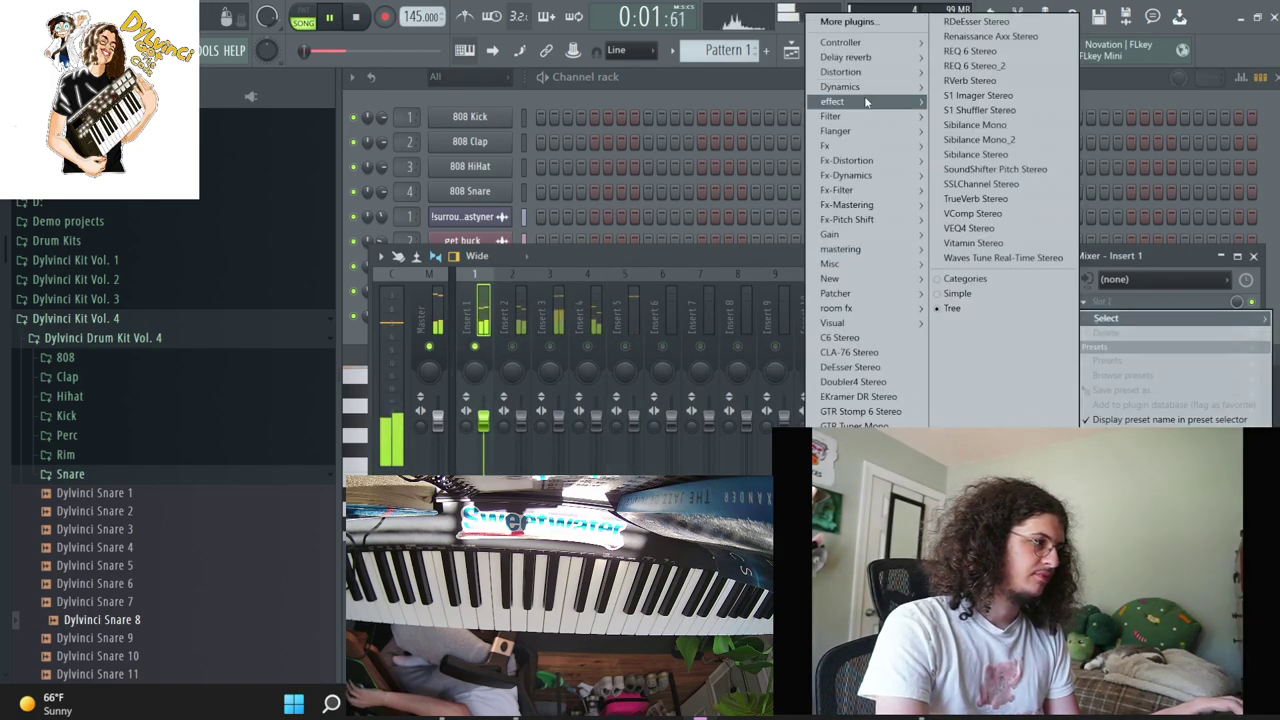
left_click(741, 452)
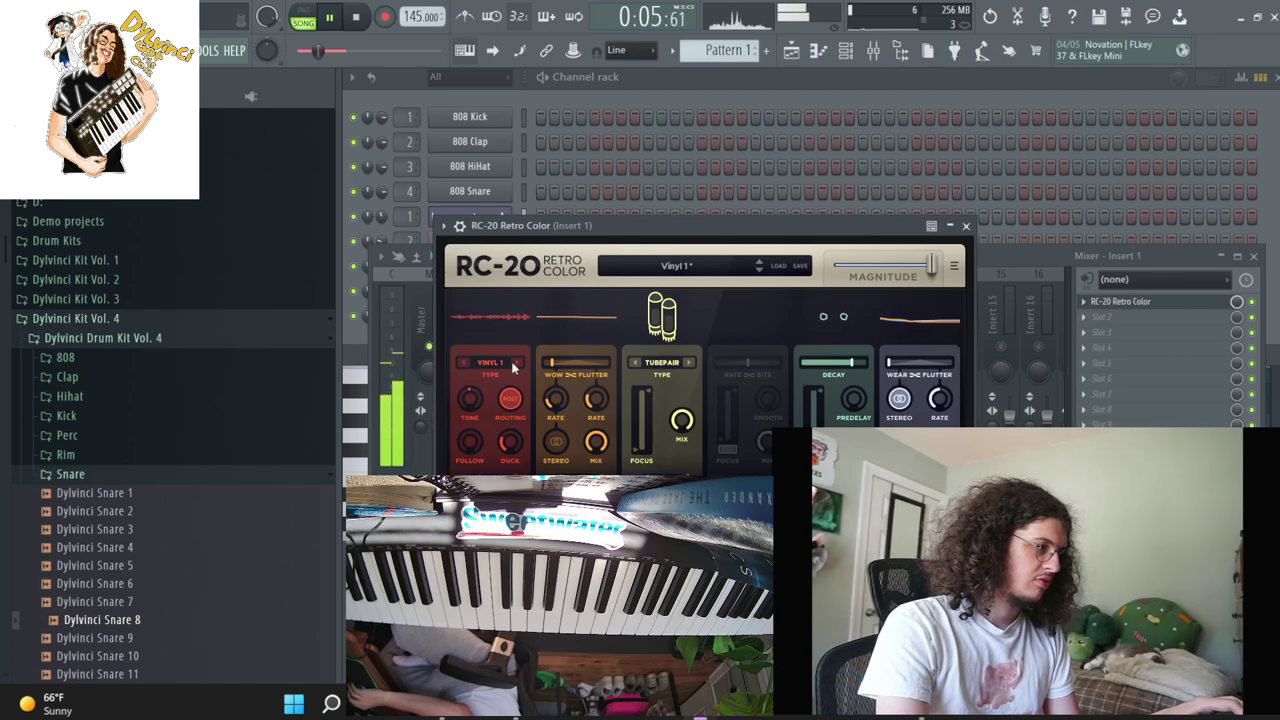
left_click(491, 364)
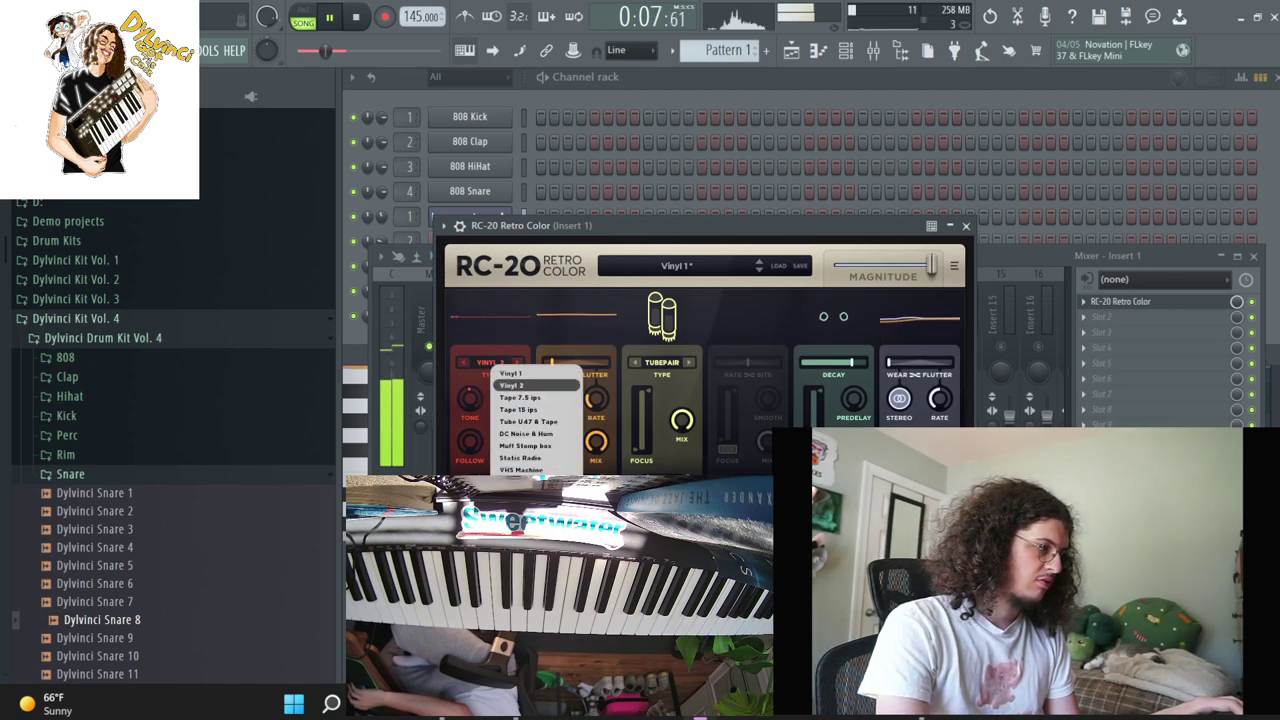
left_click(524, 506)
left_click(962, 226)
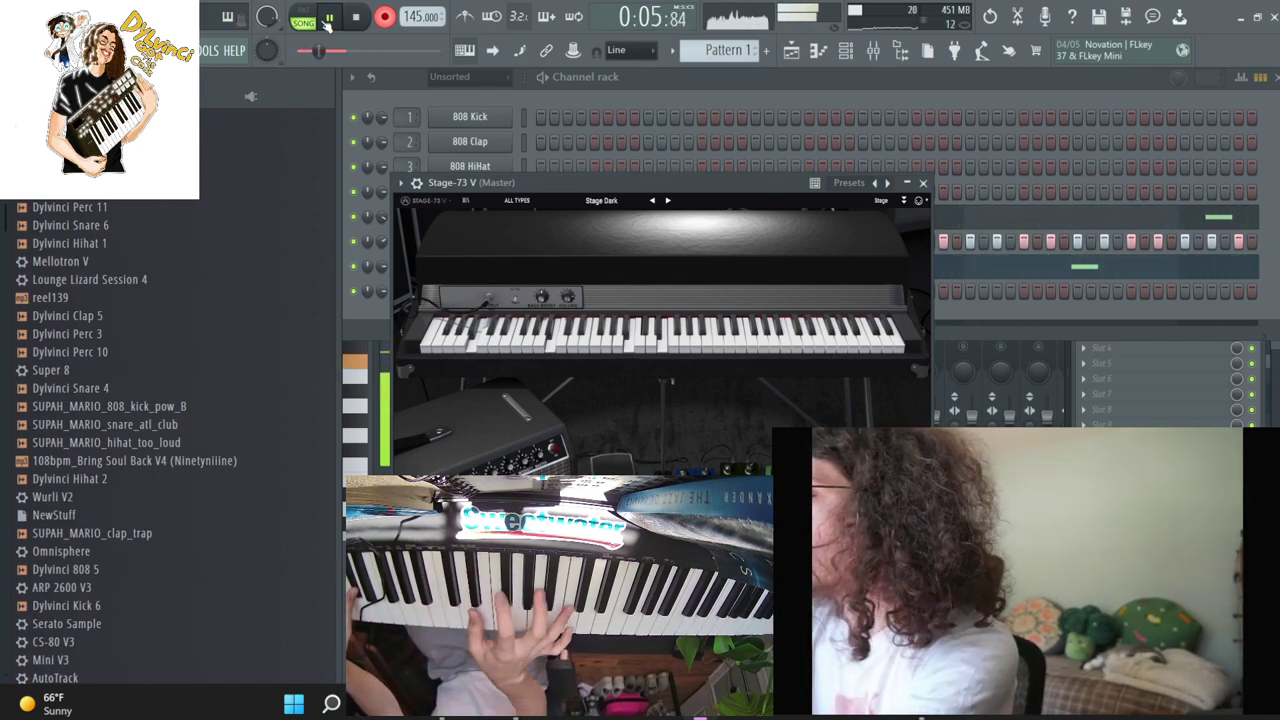
Stop playback and quantize the recorded Stage-73 V notes in the piano roll
left_click(702, 93)
key("space")
left_click(797, 294)
scroll(784, 308, "down", 2)
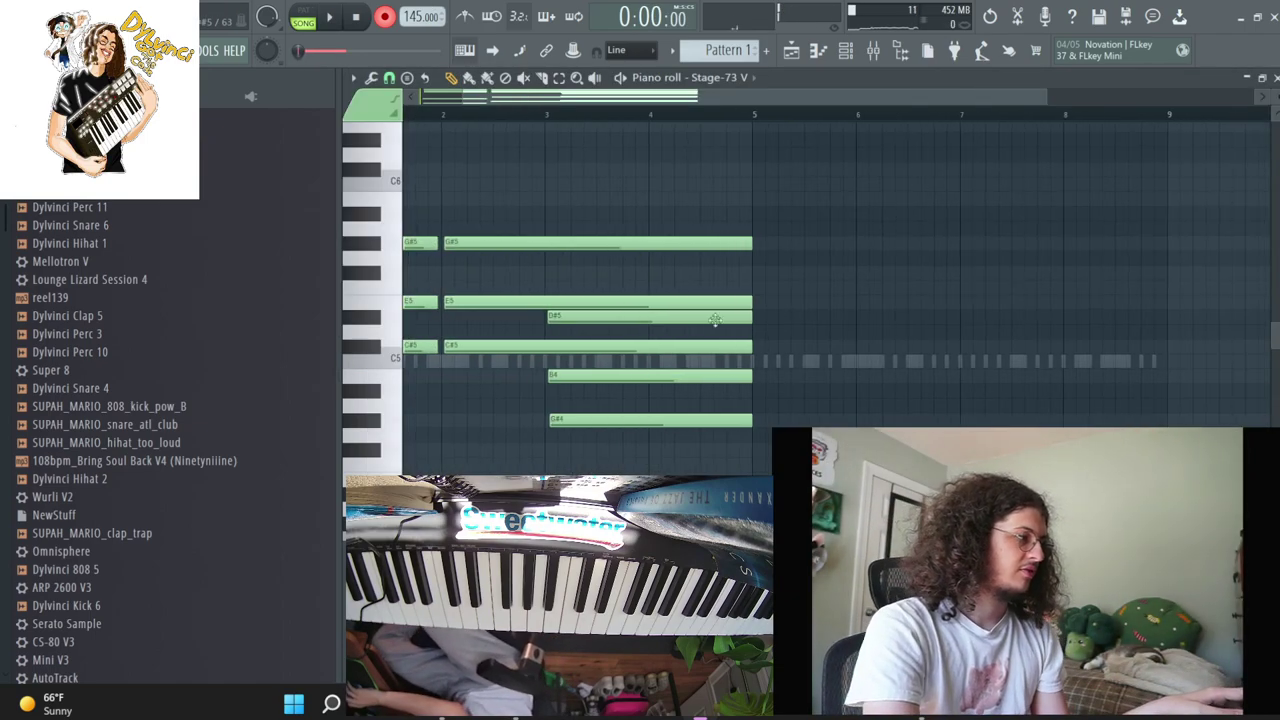
scroll(741, 318, "down", 2)
key("ctrl+q")
Shorten the Stage-73 V chord and bass notes that start at bar 2 so they end at bar 3
scroll(526, 227, "down", 6)
left_click_drag(511, 488, 499, 20)
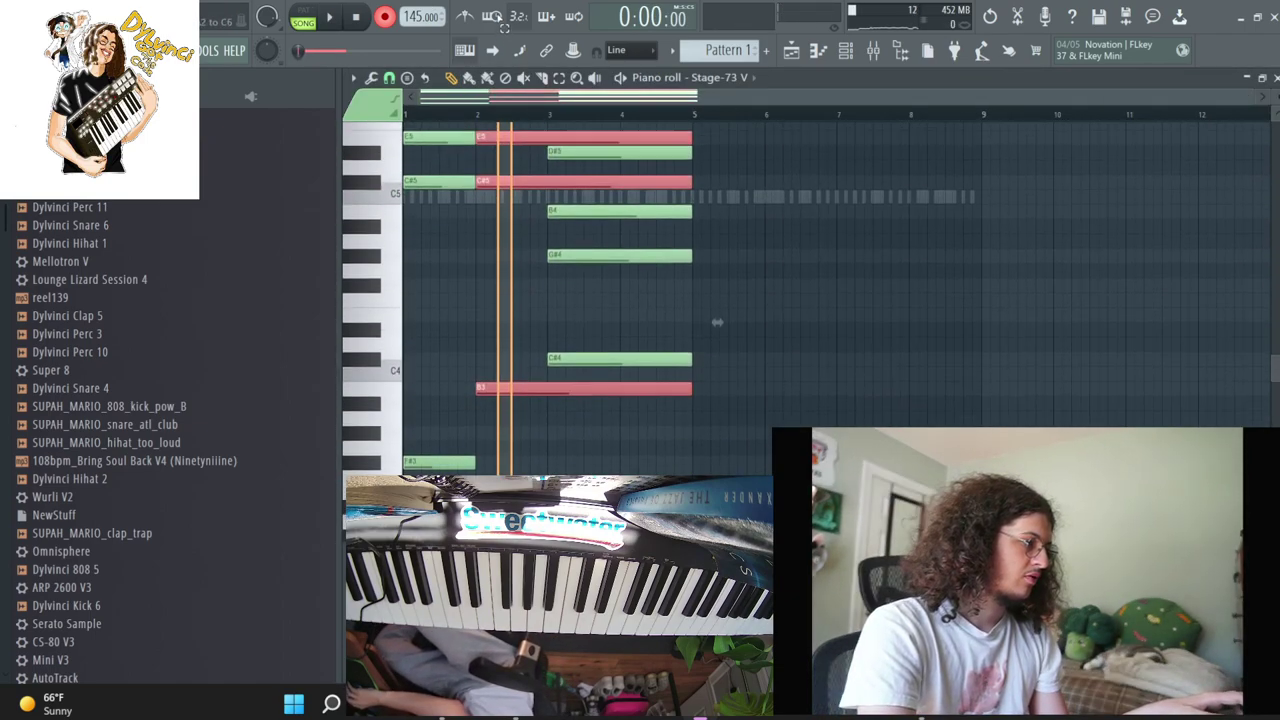
scroll(687, 203, "up", 3)
left_click_drag(678, 207, 553, 222)
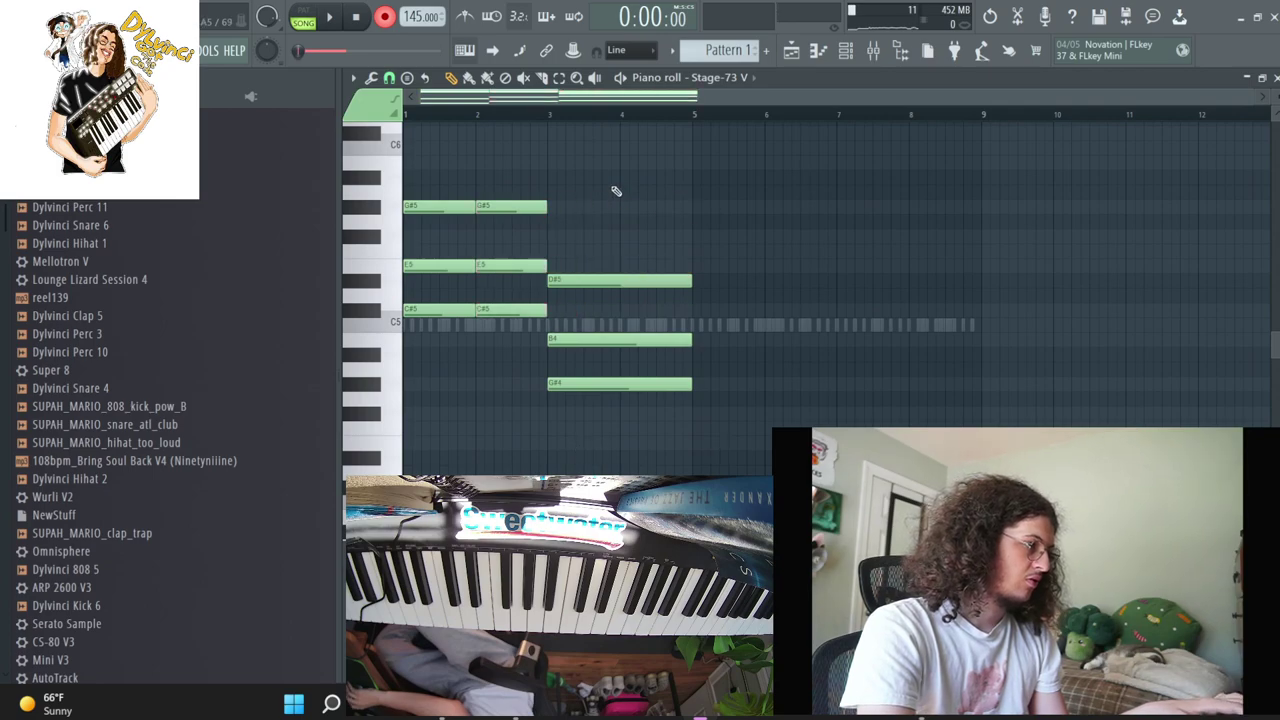
Duplicate the four-bar Stage-73 V progression into bars 5–8 and play it back
key("ctrl+b")
key("space")
scroll(680, 220, "down", 6)
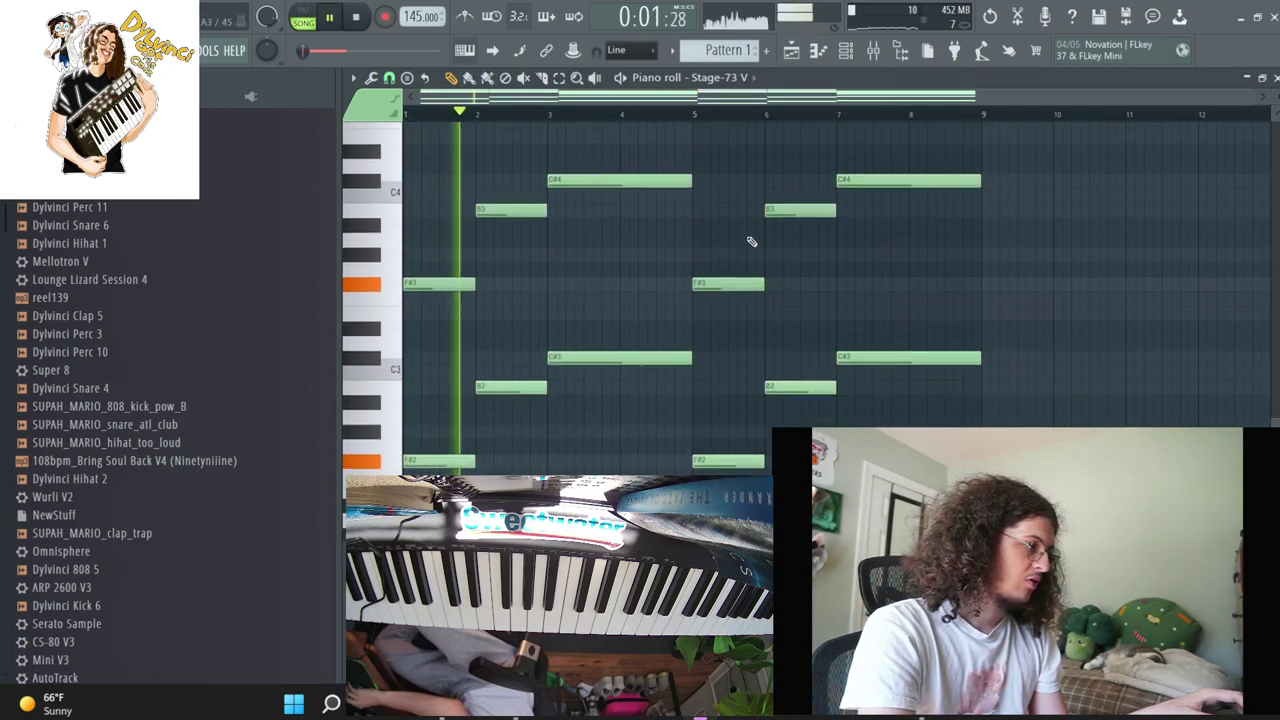
Move the Stage-73 V notes out of Pattern 1 into a new Pattern 2
key("F6")
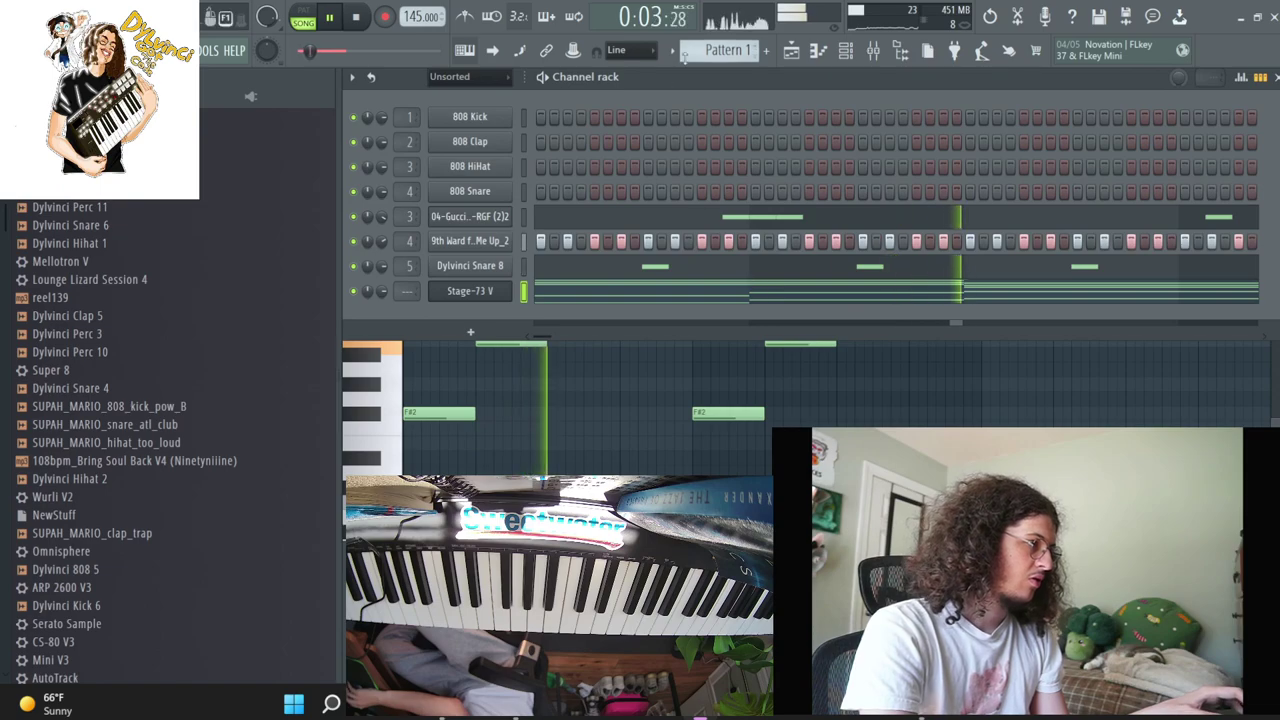
left_click(766, 50)
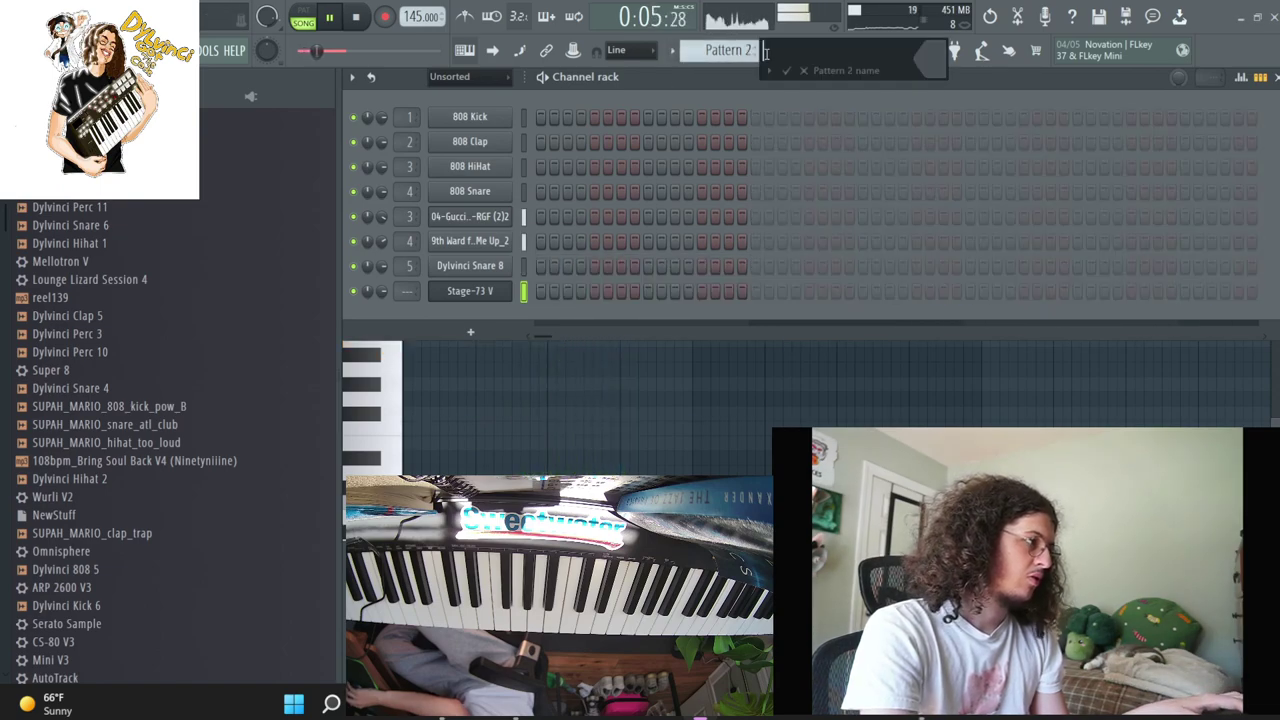
key("Return")
key("ctrl+v")
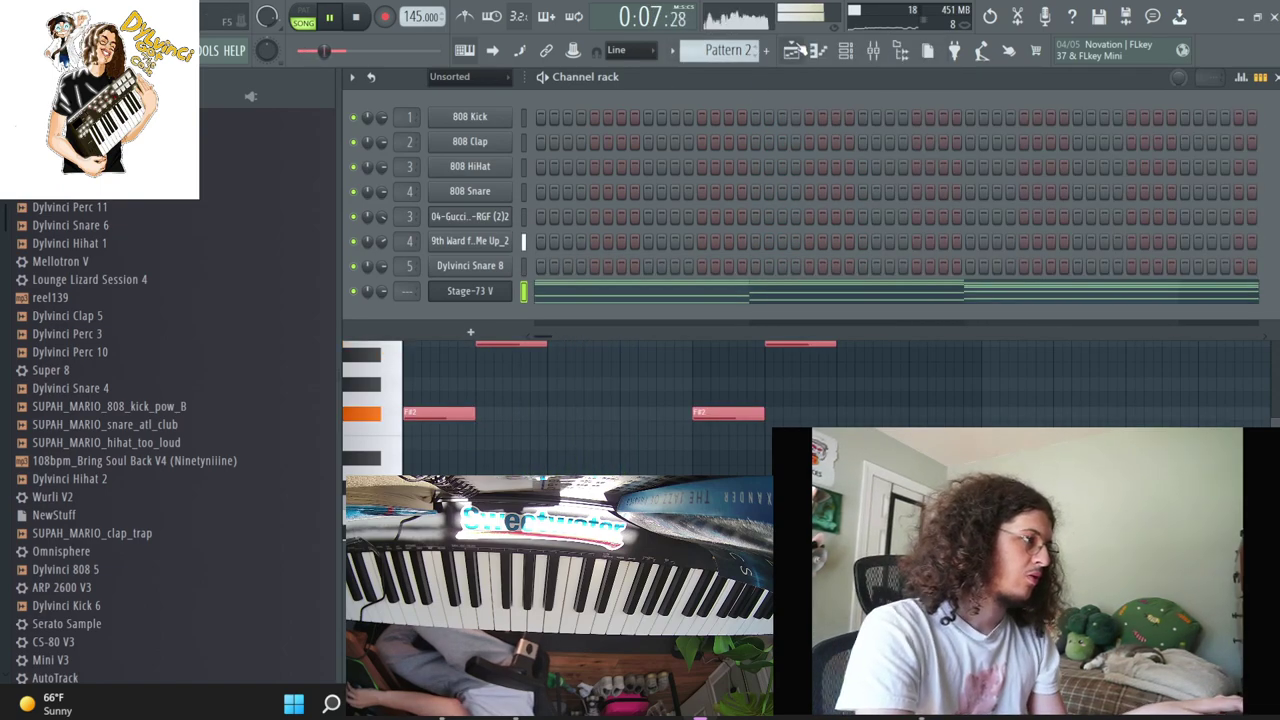
Place Pattern 2 on playlist Track 4 across bars 9–16 and make Pattern 1 the active pattern again
key("F5")
left_click(708, 281)
left_click_drag(742, 285, 786, 286)
left_click(845, 50)
scroll(738, 50, "up", 1)
scroll(738, 50, "down", 1)
scroll(715, 55, "up", 1)
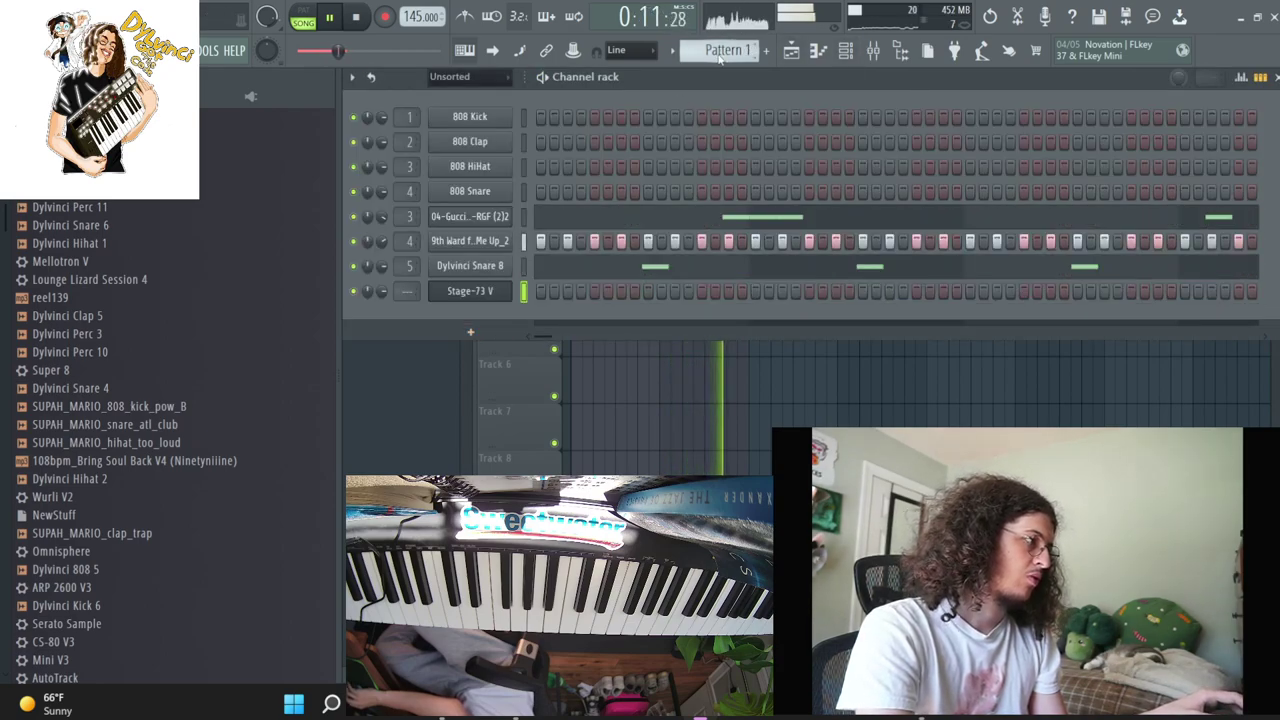
Duplicate the Pattern 1 clip on Track 2 into bars 9–16
key("F5")
left_click(737, 177, "ctrl")
key("ctrl+b")
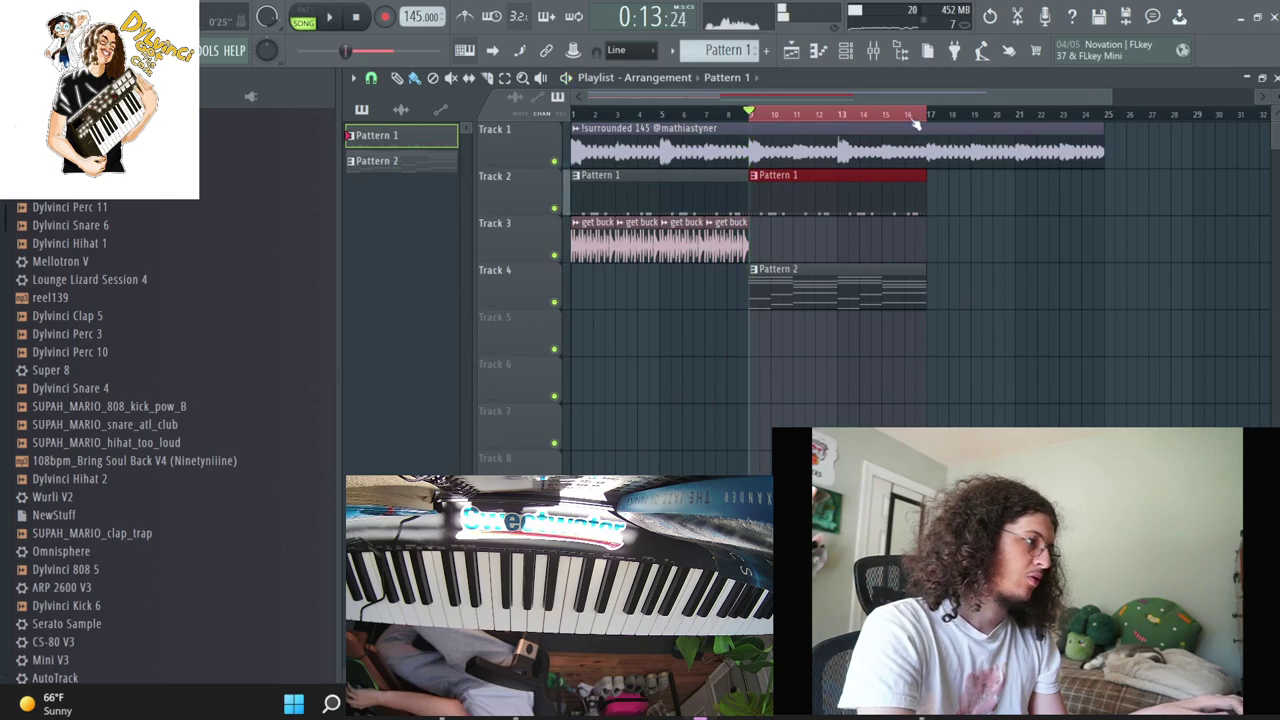
key("space")
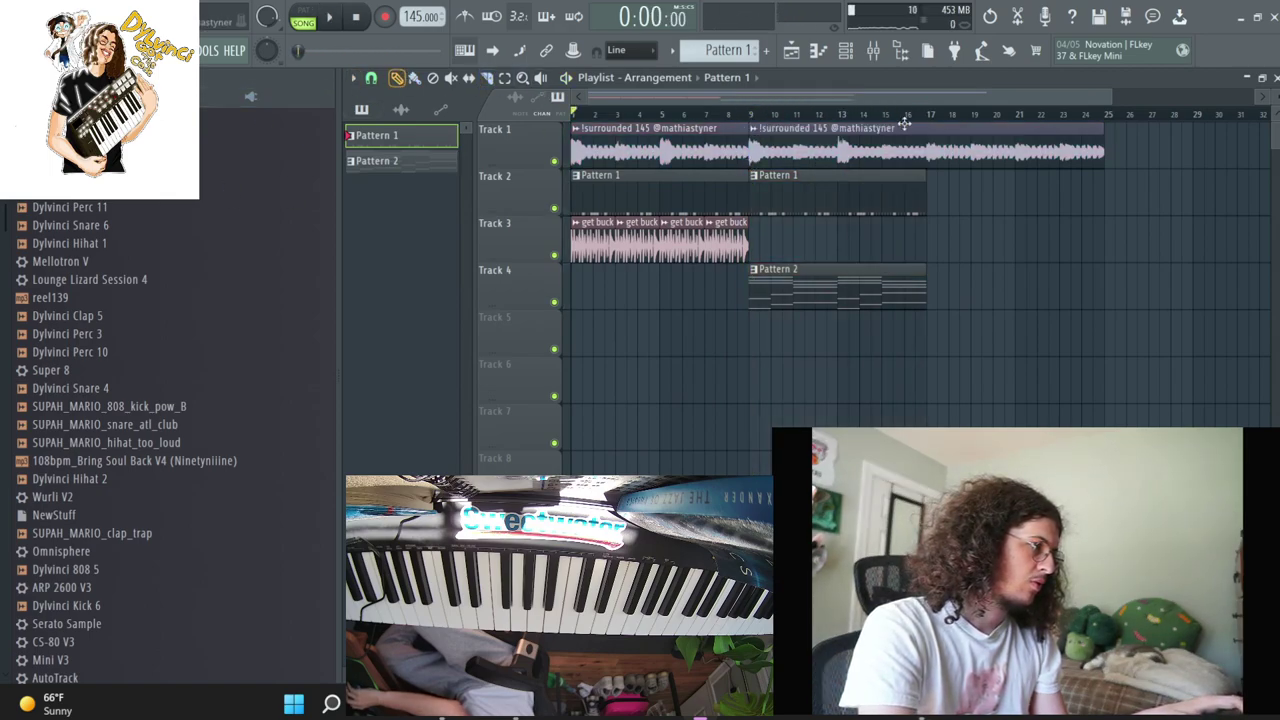
Delete the !surrounded loop's portion after bar 8, then duplicate the get buck clips and the loop's first eight bars into bars 9–16
right_click(934, 148)
left_click(688, 236, "ctrl")
left_click_drag(744, 258, 600, 228)
key("ctrl+b")
left_click(726, 150, "ctrl")
key("ctrl+b")
Delete the get buck copies in bars 9–16 on Track 3
right_click(804, 240)
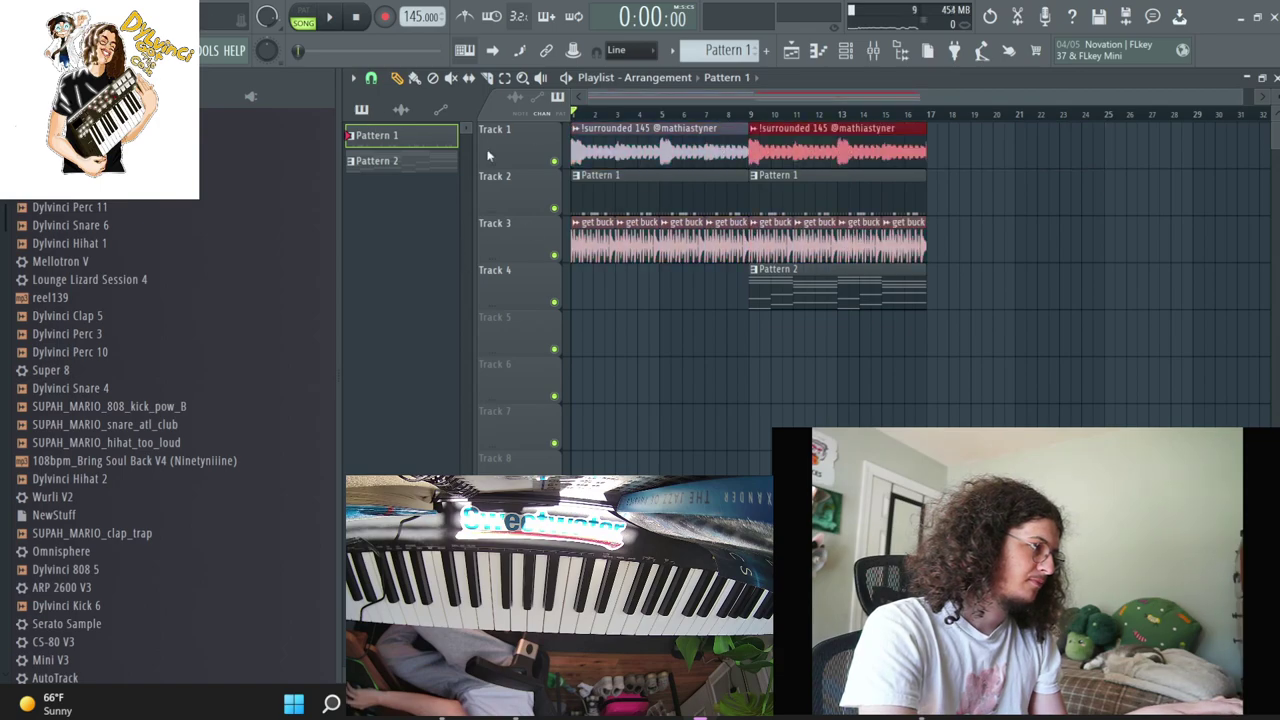
right_click(780, 222)
right_click(905, 226)
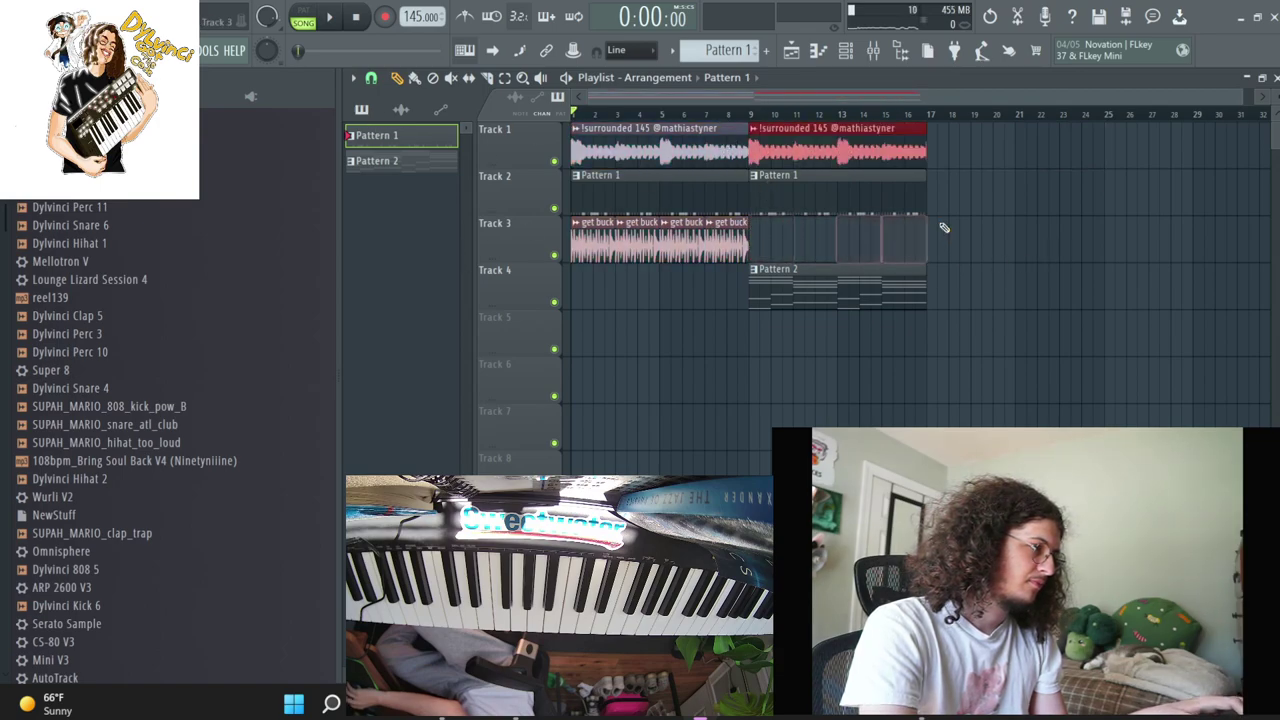
Remove the !surrounded copy from bars 9–16 and duplicate the get buck clips on Track 3 into those bars
left_click(760, 116)
right_click(816, 138)
left_click_drag(770, 238, 477, 241)
key("ctrl+b")
key("ctrl+d")
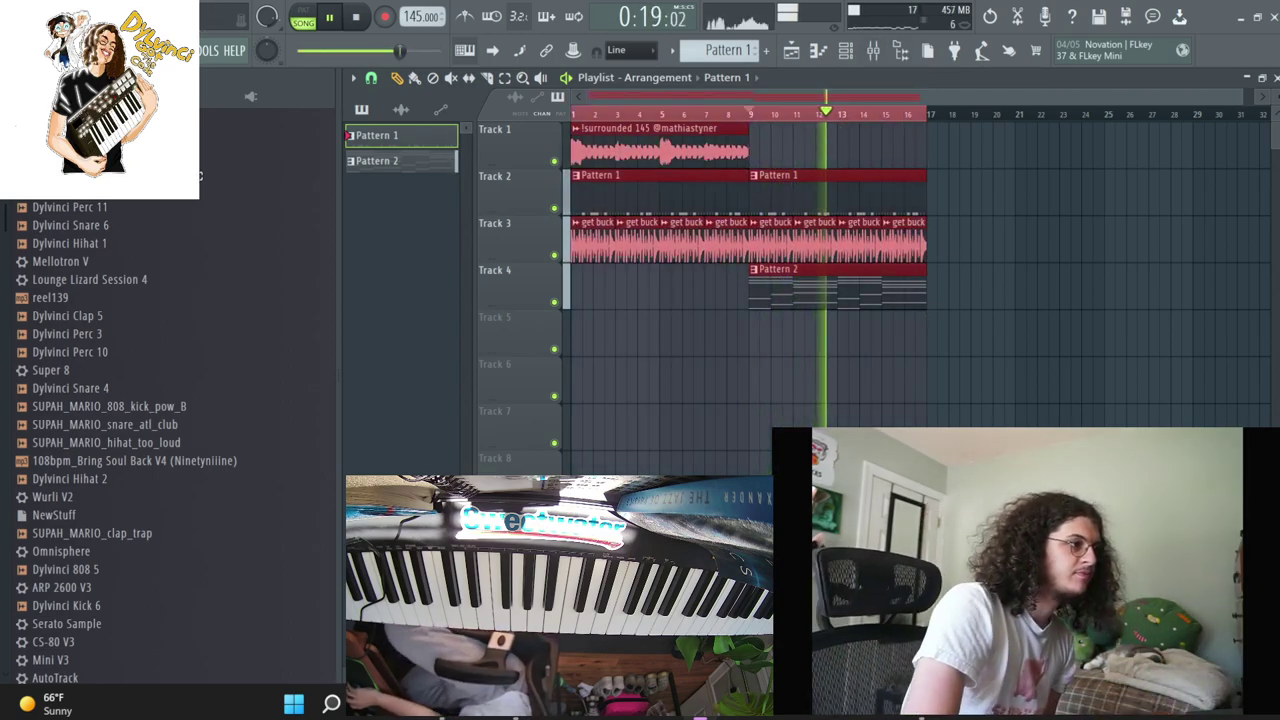
Adjust the stereo separation of mixer Insert 4
key("F6")
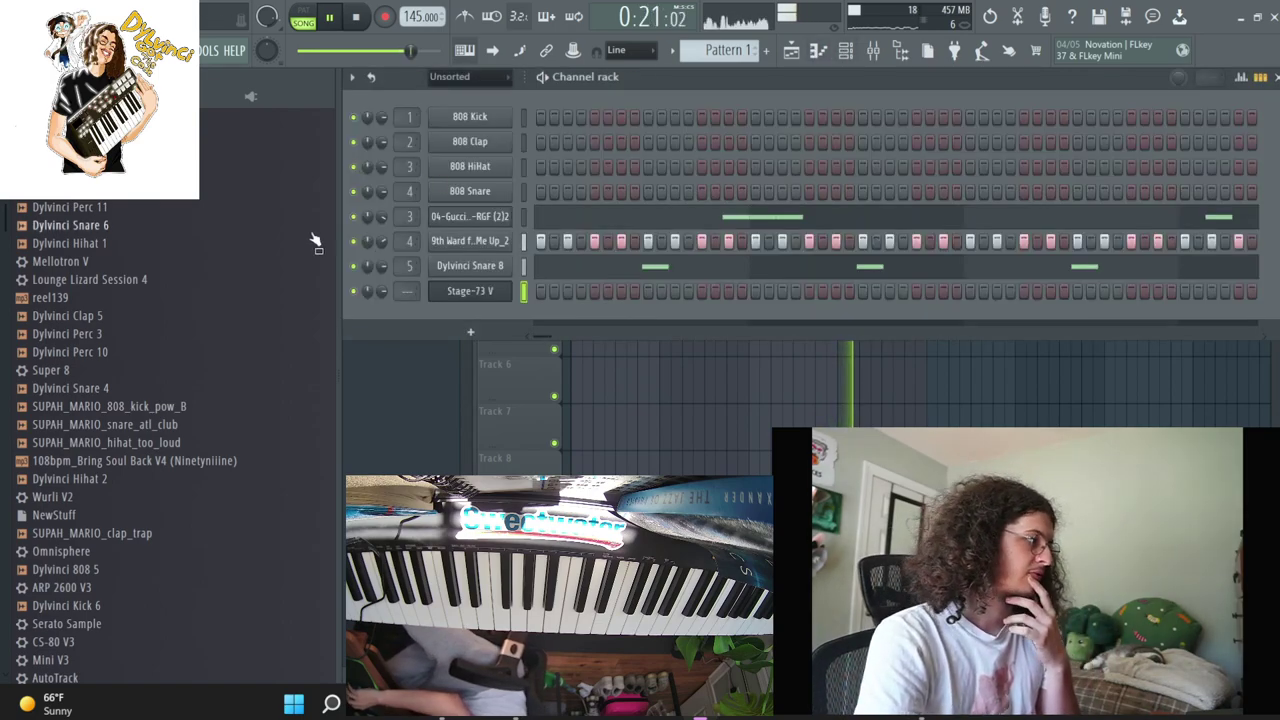
left_click(872, 51)
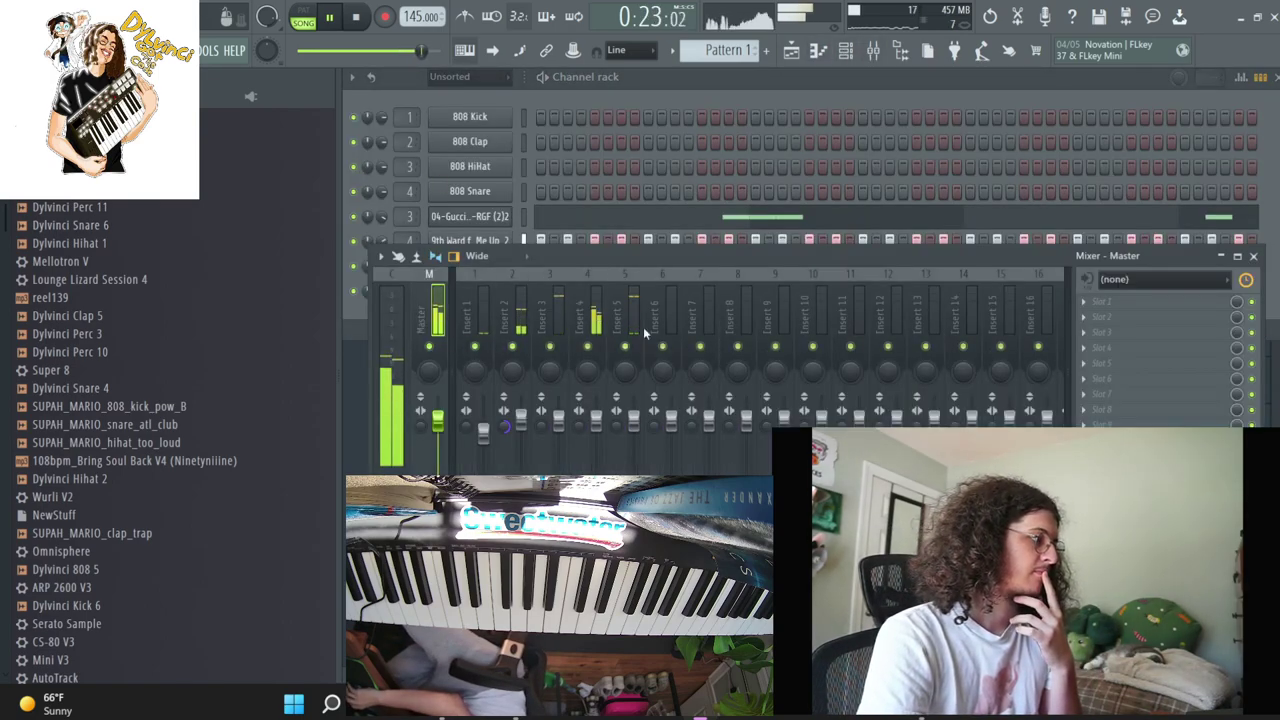
left_click(652, 87)
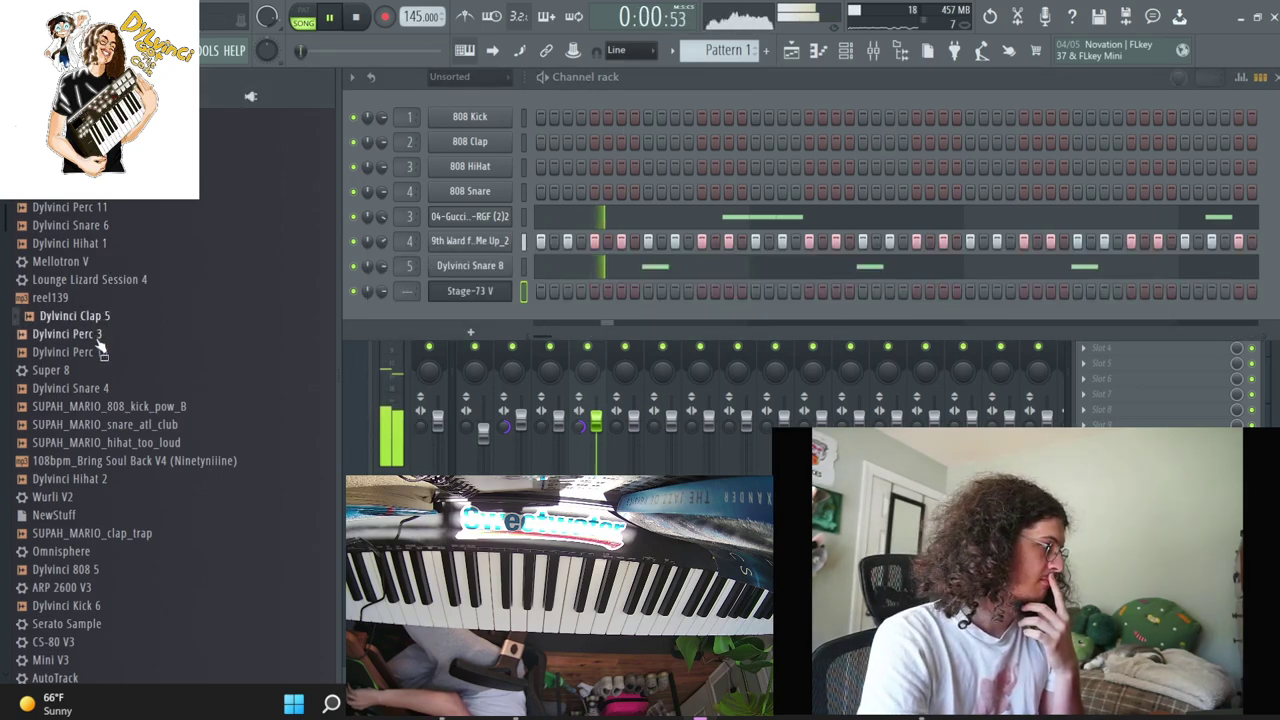
Add Dylvinci Perc 10 as a new channel in Pattern 1, with hits on steps 3, 21–23, 35, 39, 51 and 53
left_click_drag(445, 318, 565, 325)
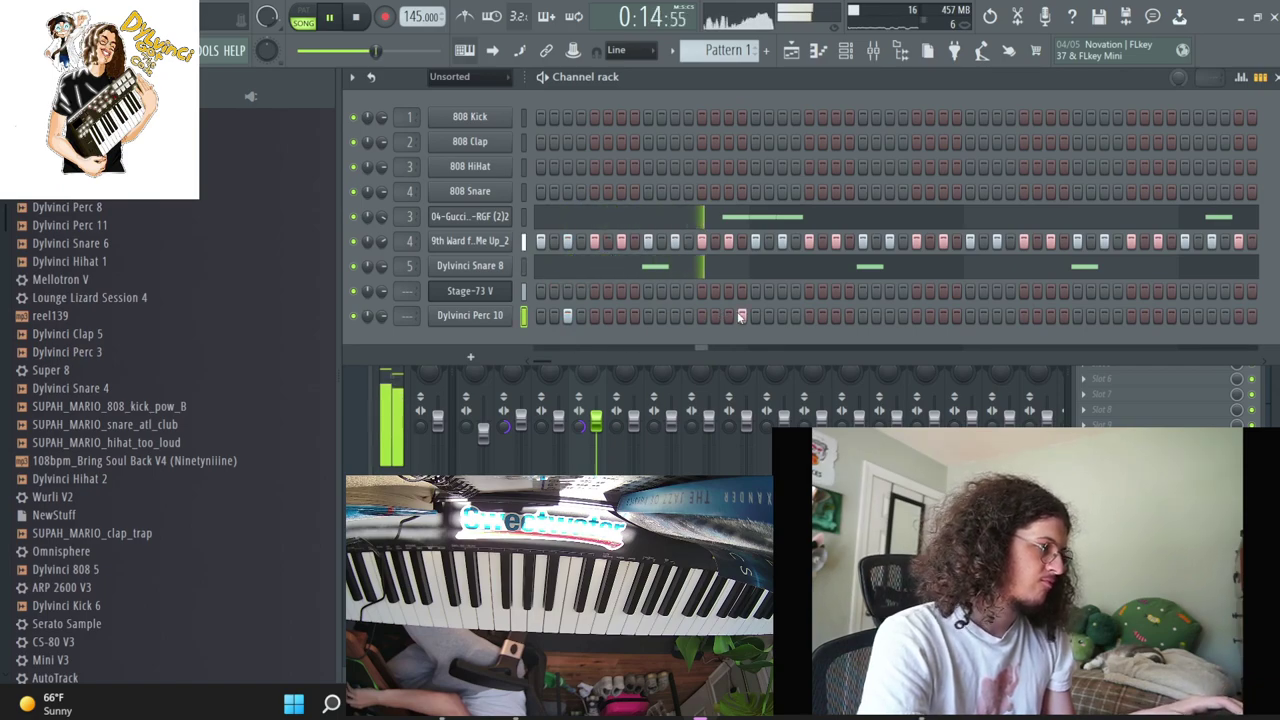
left_click_drag(810, 318, 838, 319)
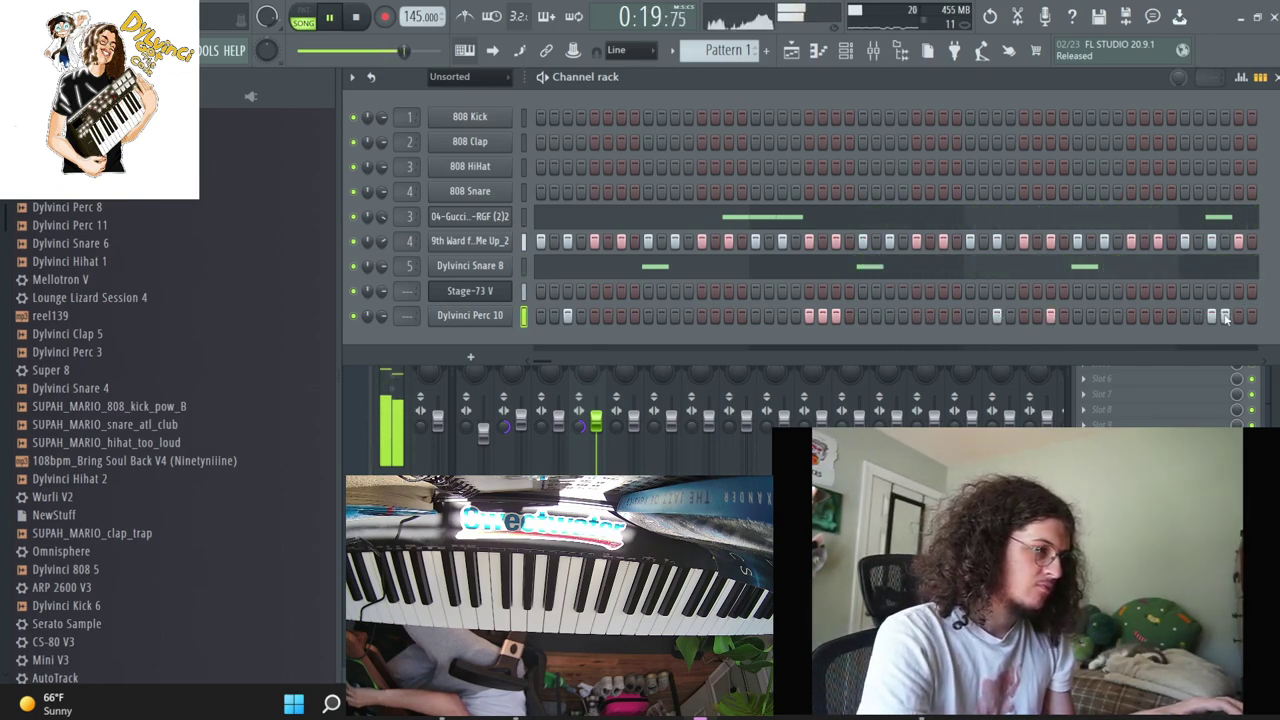
Duplicate the first four bars of the Dylvinci Perc 10 part into bars 5–8
right_click(446, 319)
left_click(458, 315)
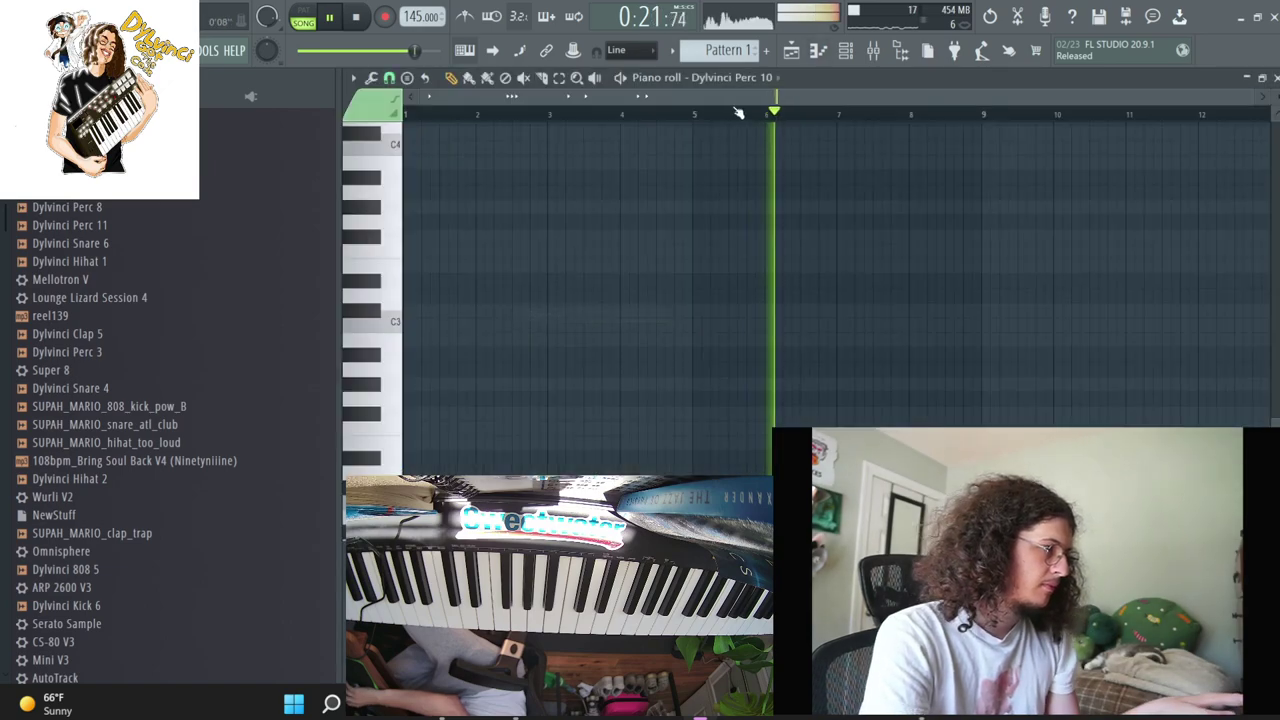
left_click_drag(696, 115, 404, 117)
key("ctrl+b")
left_click_drag(982, 118, 693, 121)
key("F6")
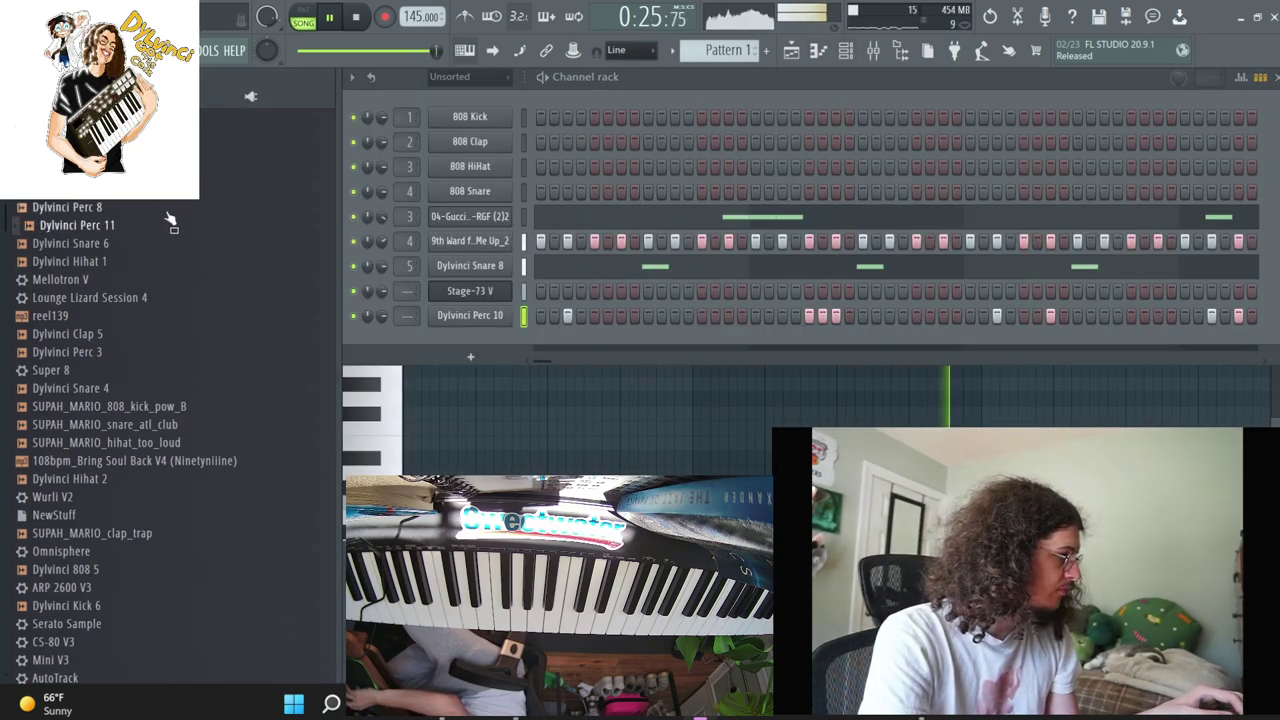
Find the Dylvinci Kick 4 sample among the recently used sounds and add it as a new channel
scroll(170, 220, "up", 3)
scroll(100, 515, "up", 3)
scroll(100, 520, "down", 3)
scroll(94, 434, "up", 3)
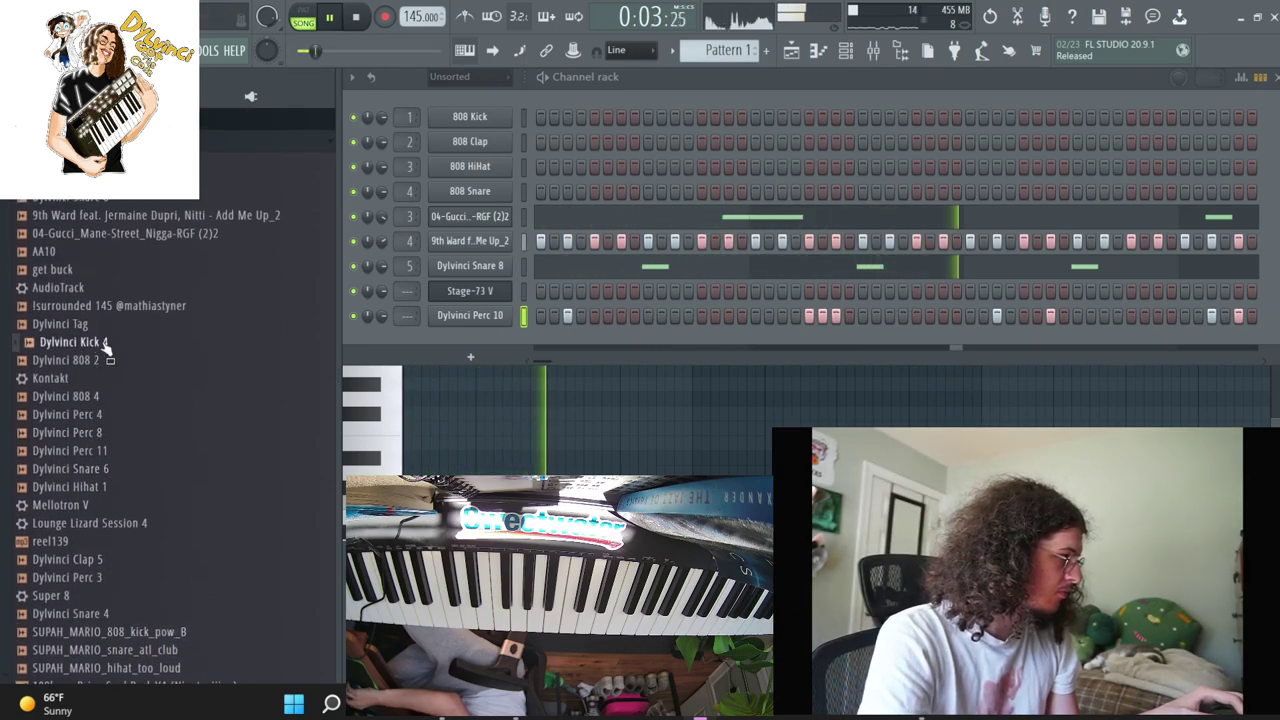
left_click_drag(105, 345, 480, 345)
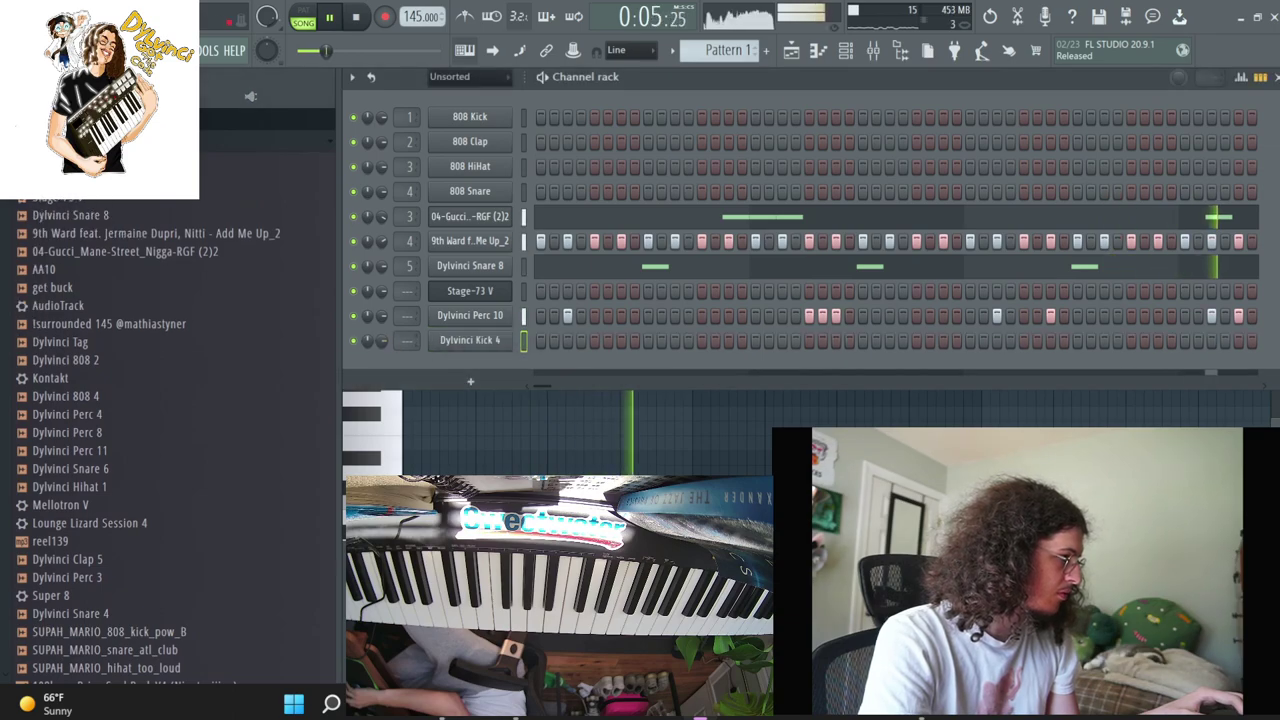
Place two short C5 notes in bar 1 of the Dylvinci Kick 4 piano roll and play the beat
right_click(500, 340)
left_click(545, 343)
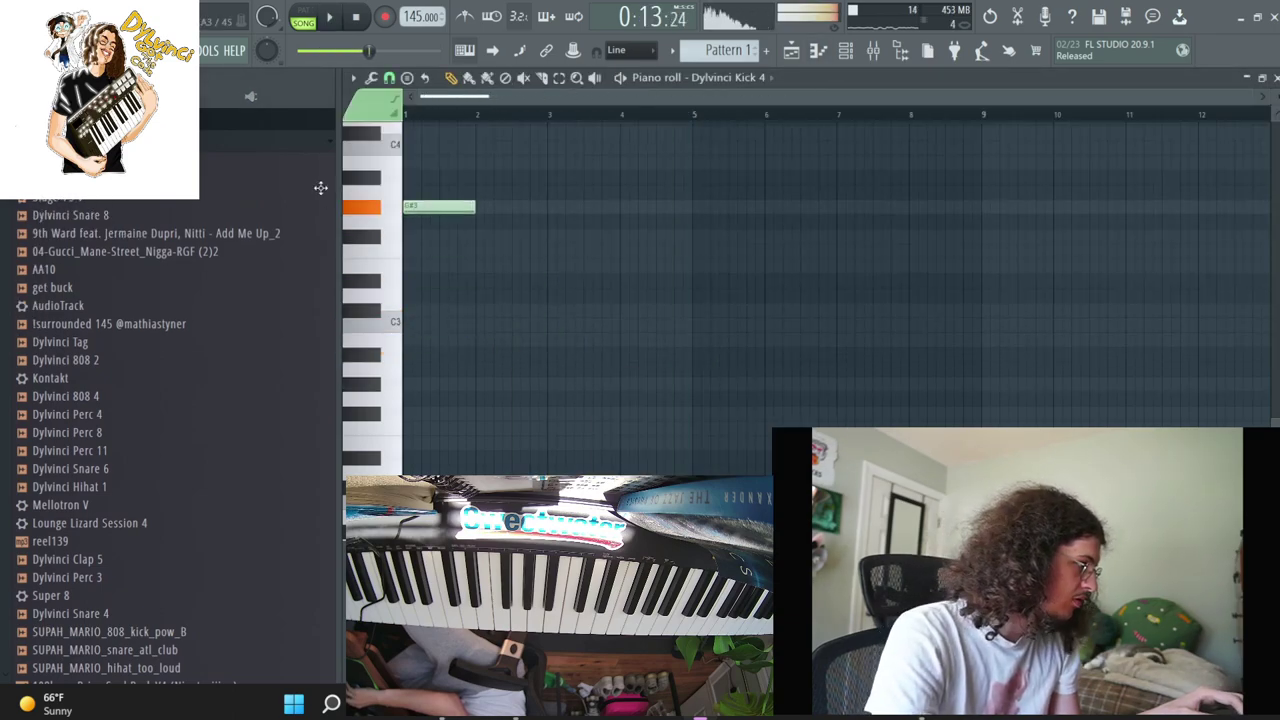
scroll(412, 190, "up", 5)
left_click(412, 204)
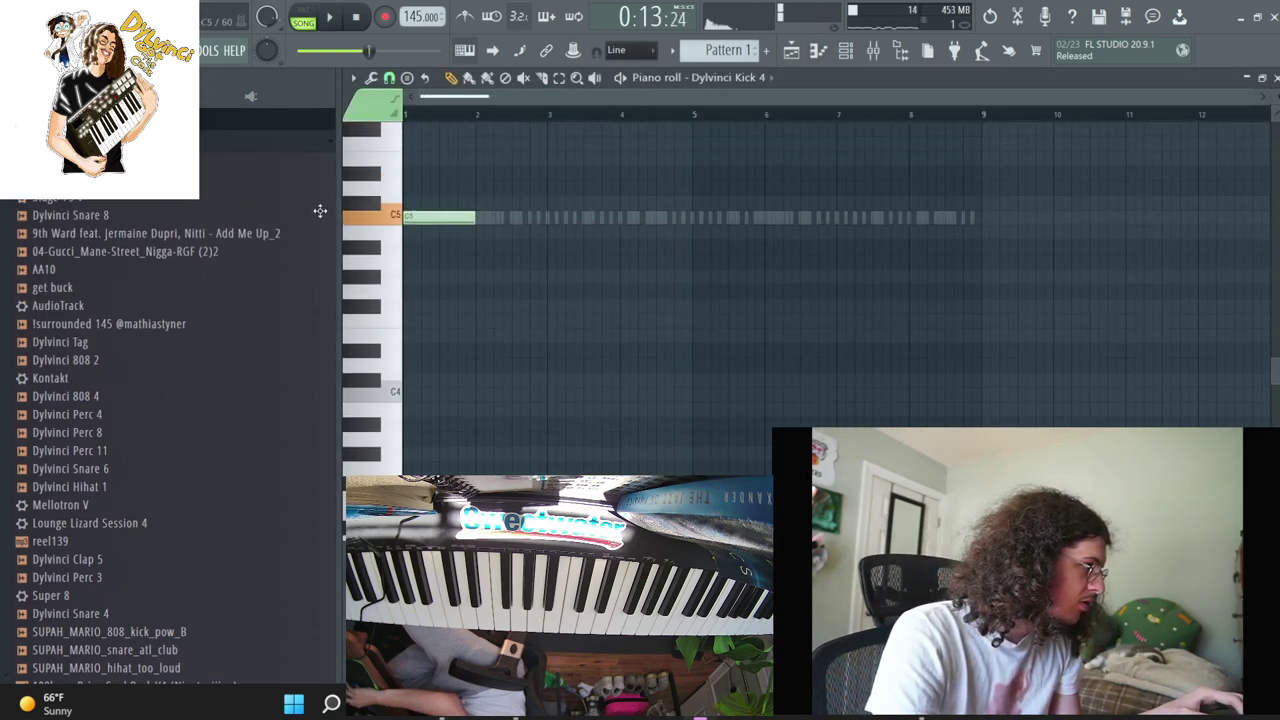
key("F9")
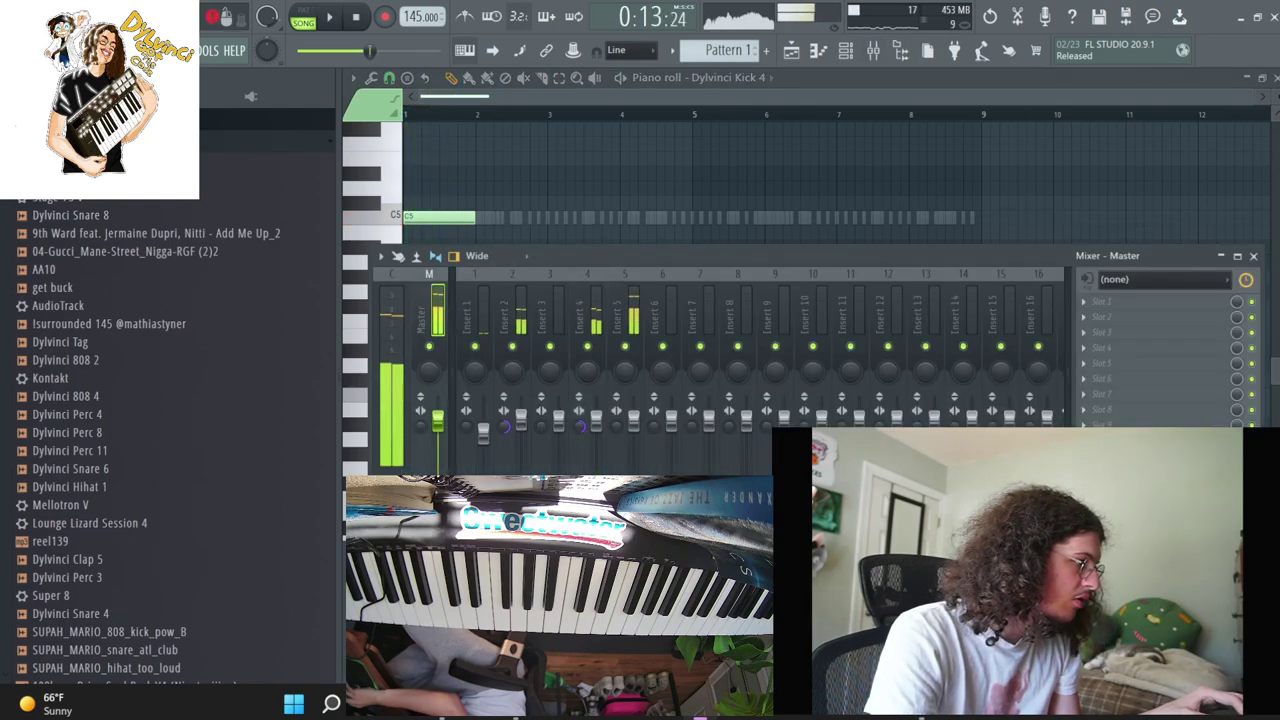
key("F9")
key("space")
key("space")
left_click_drag(474, 217, 409, 226)
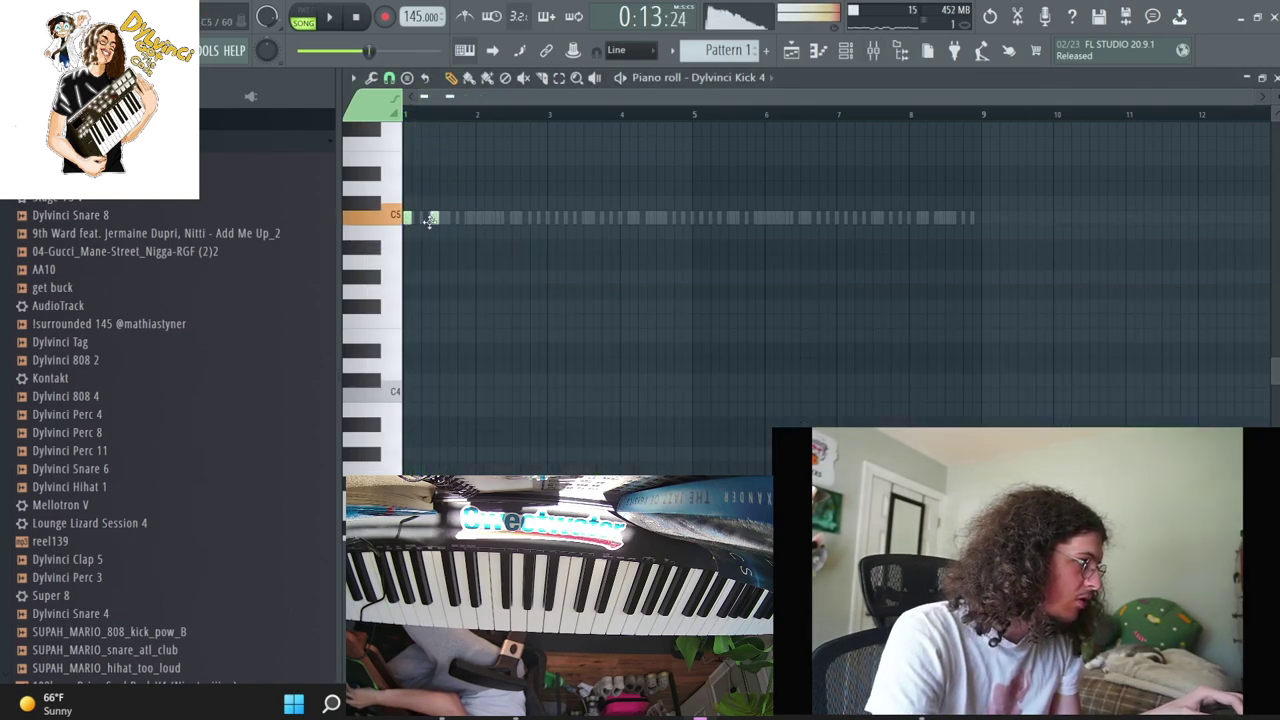
key("space")
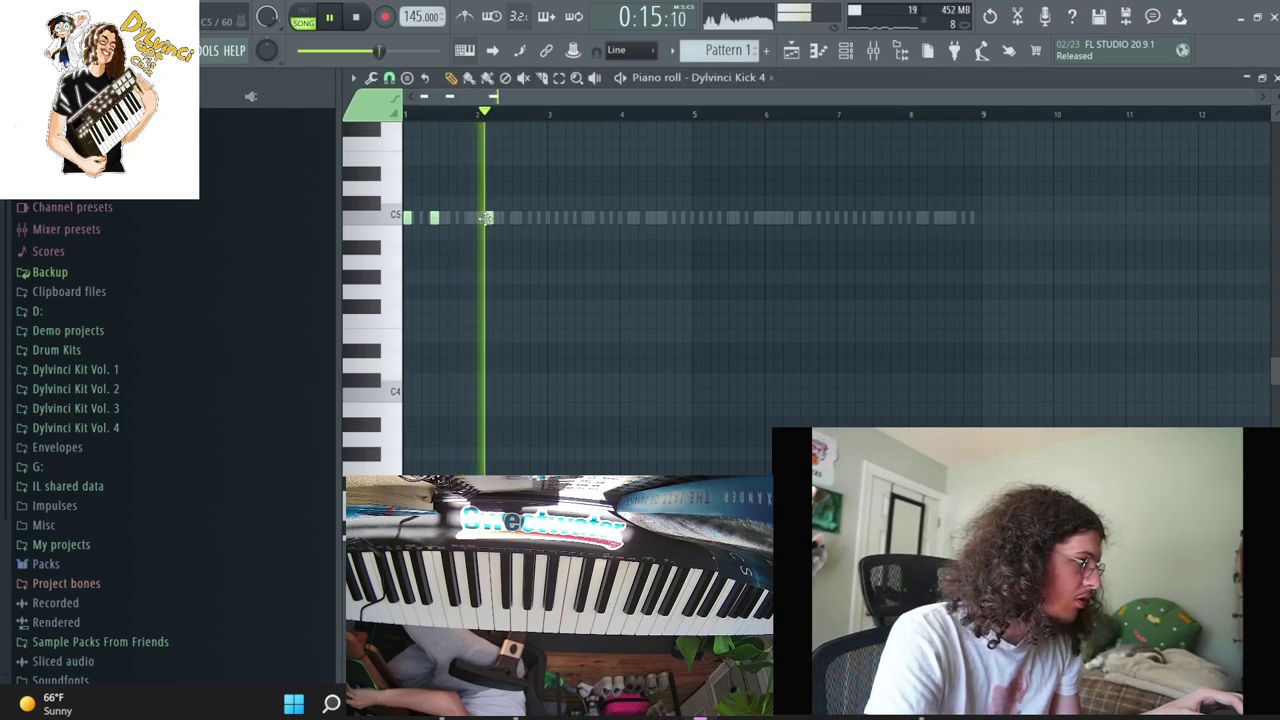
Add C5 kick notes in bar 2, including a longer one at its end, and duplicate the two-bar kick pattern through bar 8
left_click(509, 218)
left_click(498, 218)
right_click(516, 220)
left_click(525, 218)
left_click_drag(528, 218, 546, 218)
right_click(546, 178)
key("ctrl+b")
key("ctrl+d")
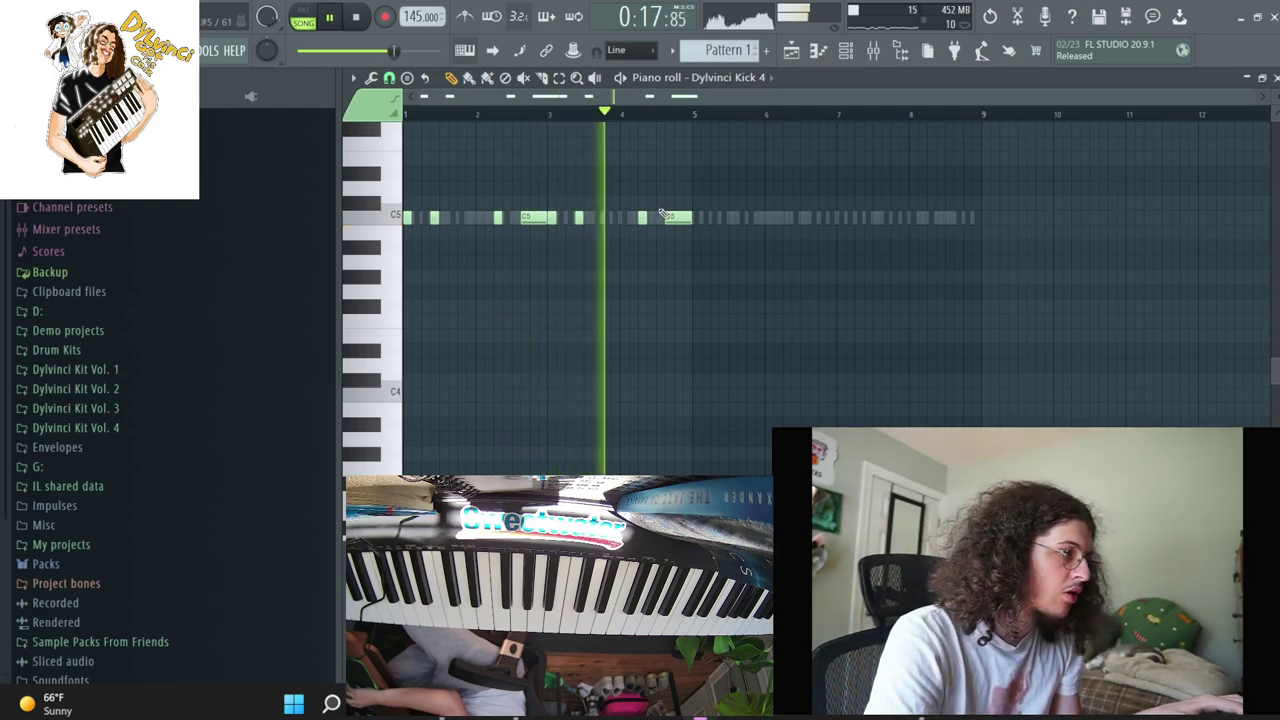
key("ctrl+b")
key("ctrl+d")
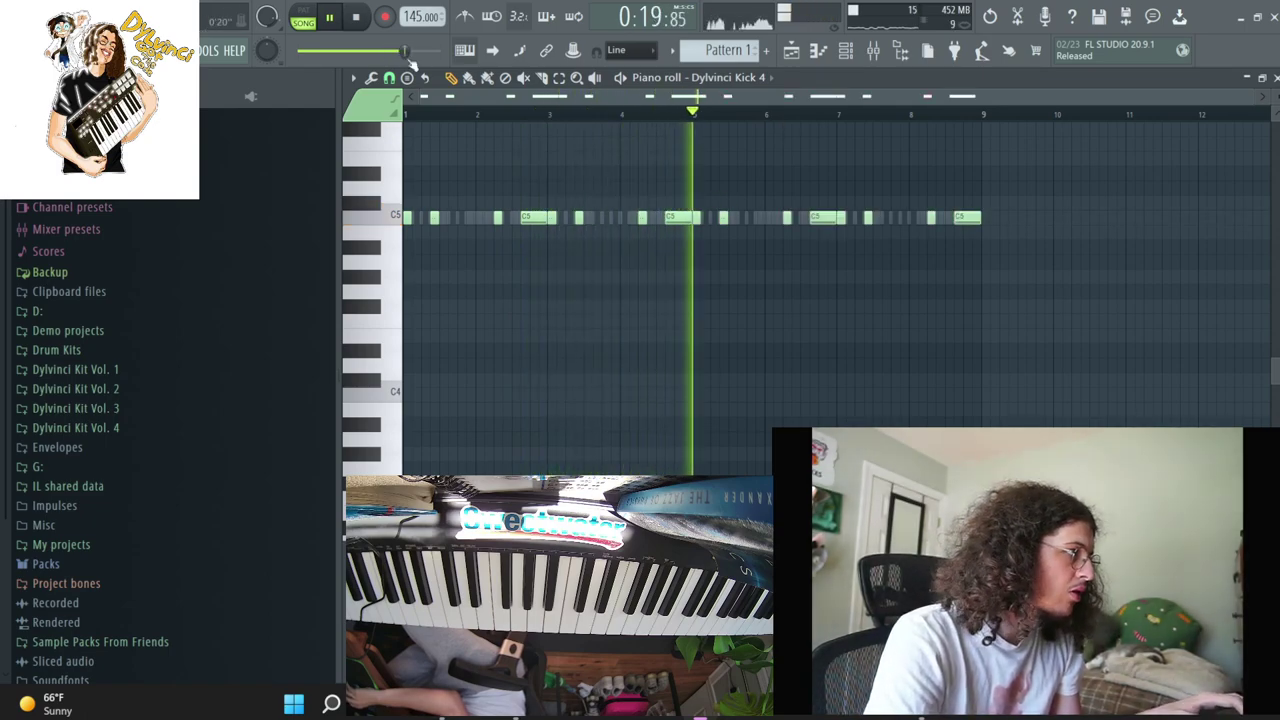
Add Dylvinci 808 4 from the Dylvinci Kit Vol. 4 808 folder as a new channel and enable Cut itself for it
left_click(846, 52)
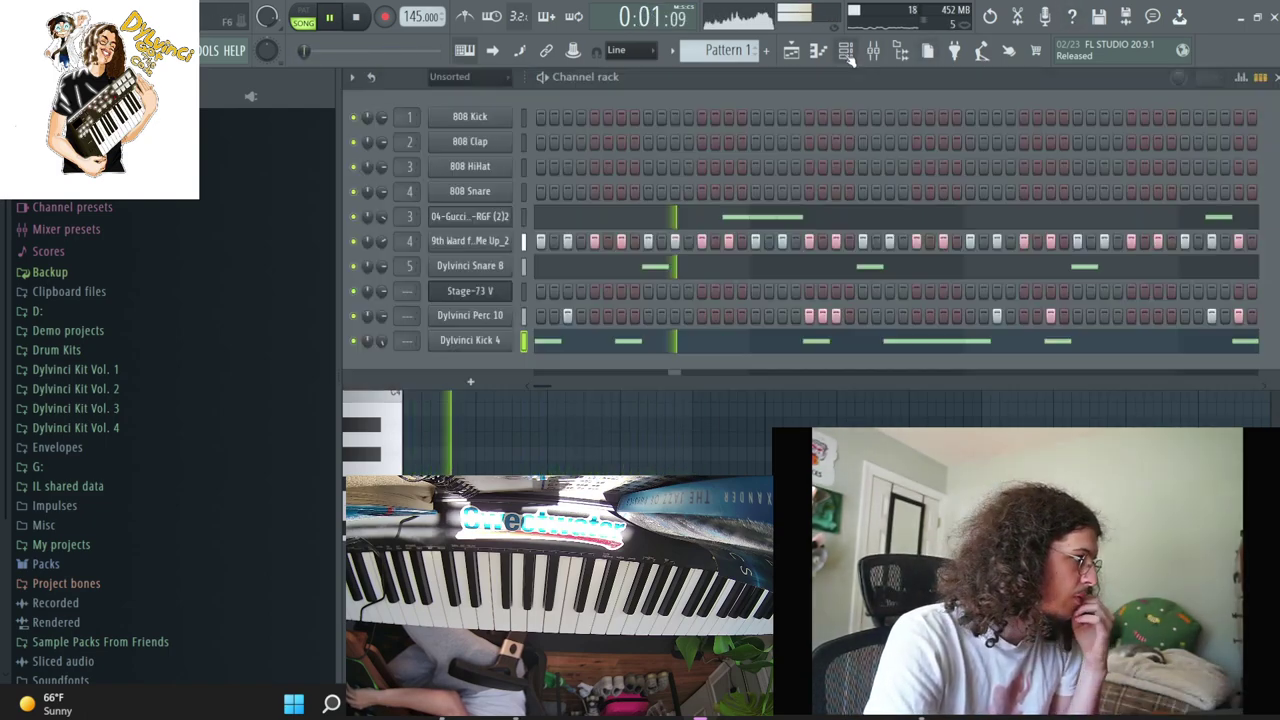
left_click(120, 430)
left_click(120, 466)
left_click(110, 558)
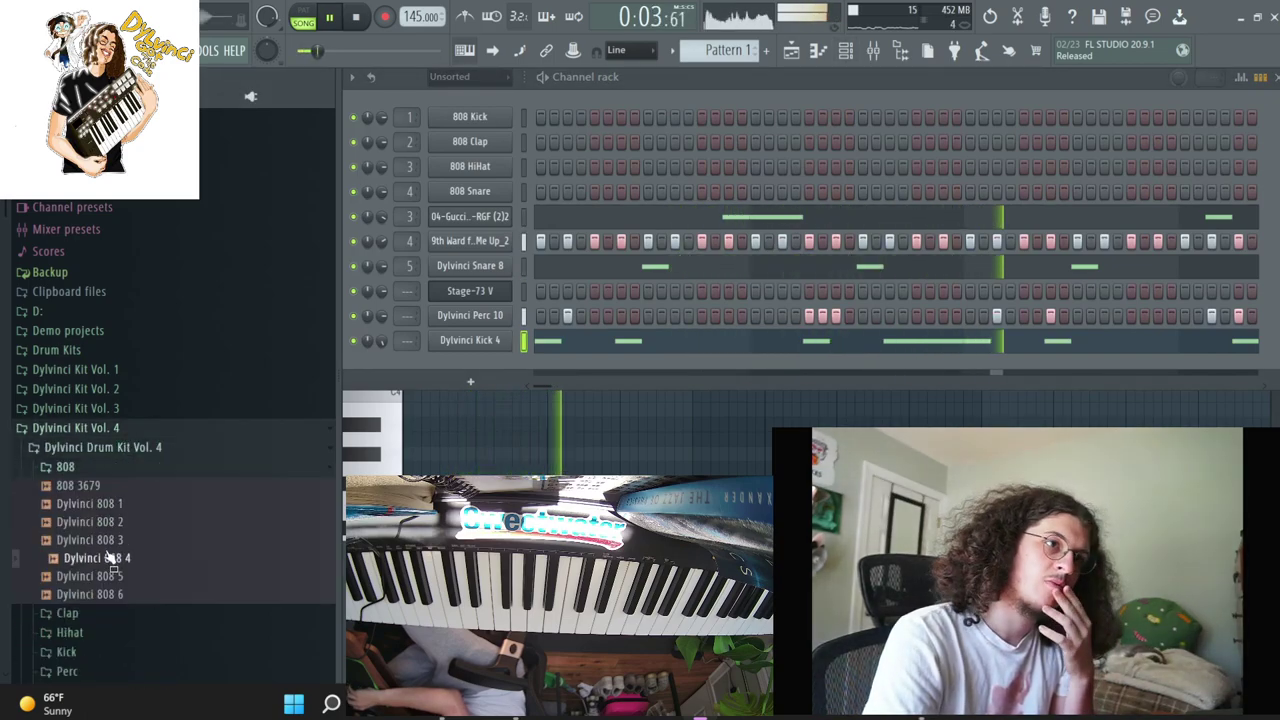
left_click_drag(111, 560, 502, 368)
right_click(498, 366)
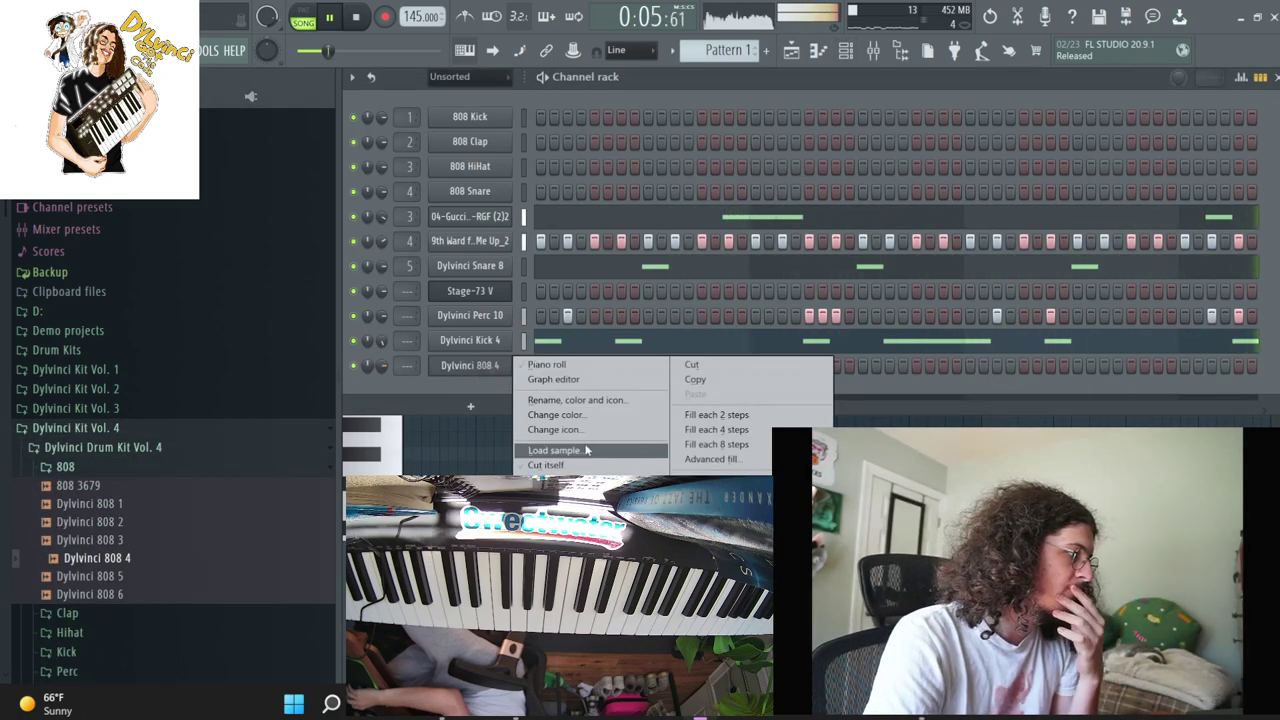
left_click(576, 465)
Draw a run of F#5 notes from bar 1 into bar 2 and another in bar 3 for Dylvinci 808 4
right_click(499, 366)
left_click(540, 364)
key("space")
left_click_drag(702, 307, 343, 317)
scroll(346, 230, "up", 3)
key("space")
left_click_drag(443, 306, 433, 304)
left_click(462, 303)
left_click_drag(538, 303, 560, 297)
key("ctrl+b")
key("ctrl+b")
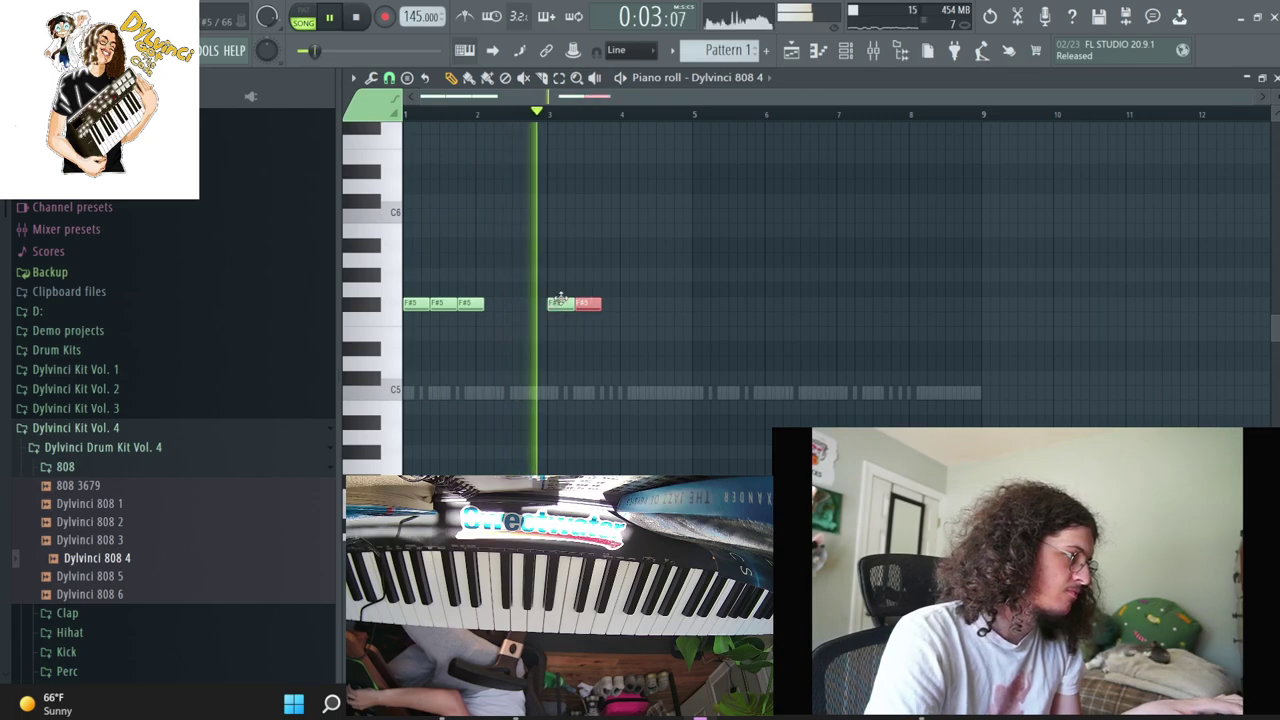
Add two F#5 notes in bar 4 and duplicate the four-bar 808 pattern into bars 5–8
left_click(652, 291, "ctrl")
left_click(640, 303)
left_click(668, 303)
key("ctrl+b")
Replace the Dylvinci 808 4 channel's sample with Dylvinci 808 2 and mute the Dylvinci Kick 4 channel
key("F7")
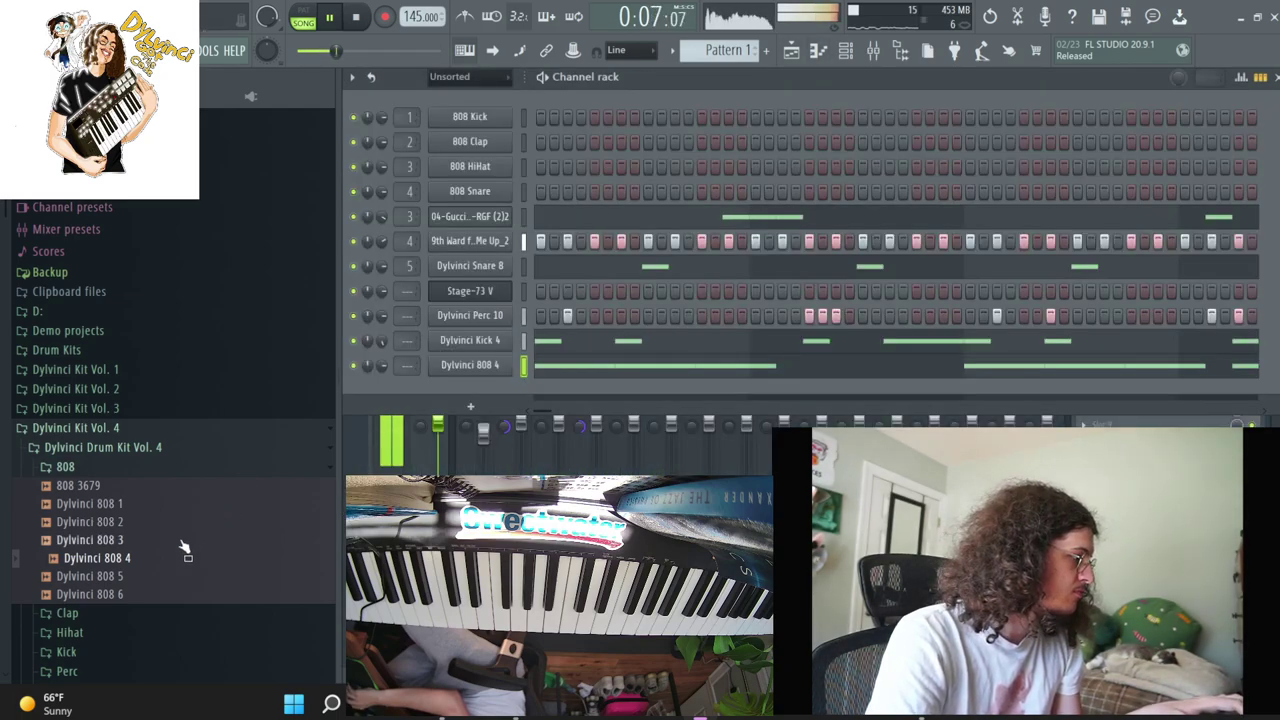
left_click_drag(492, 368, 492, 366)
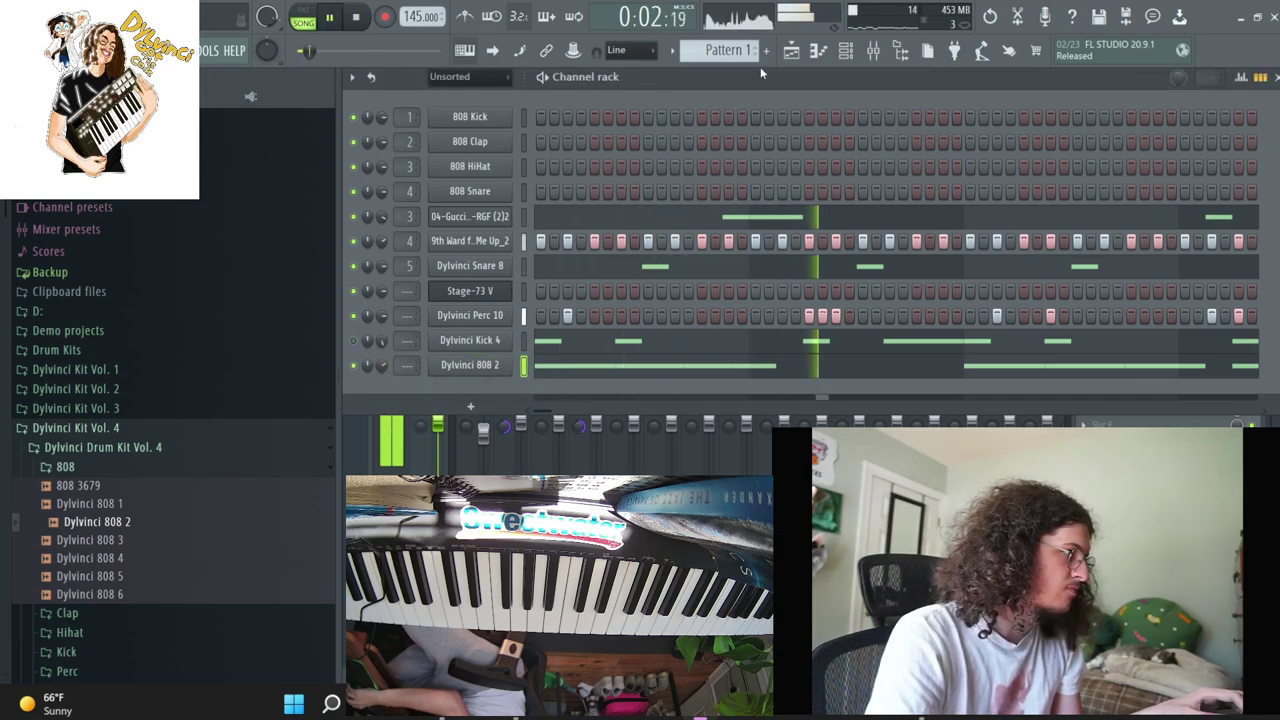
Mute the get buck clips' track and transpose all the Dylvinci 808 2 notes to C#5
key("F5")
left_click(556, 256)
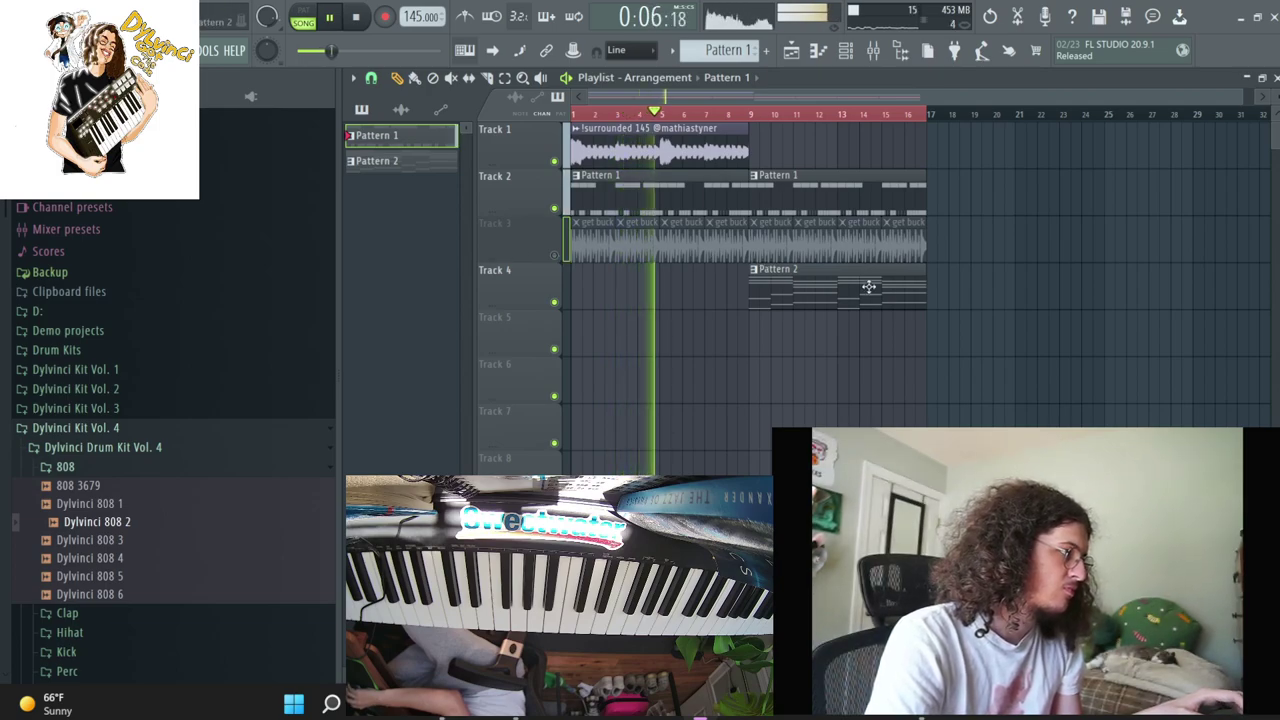
key("F6")
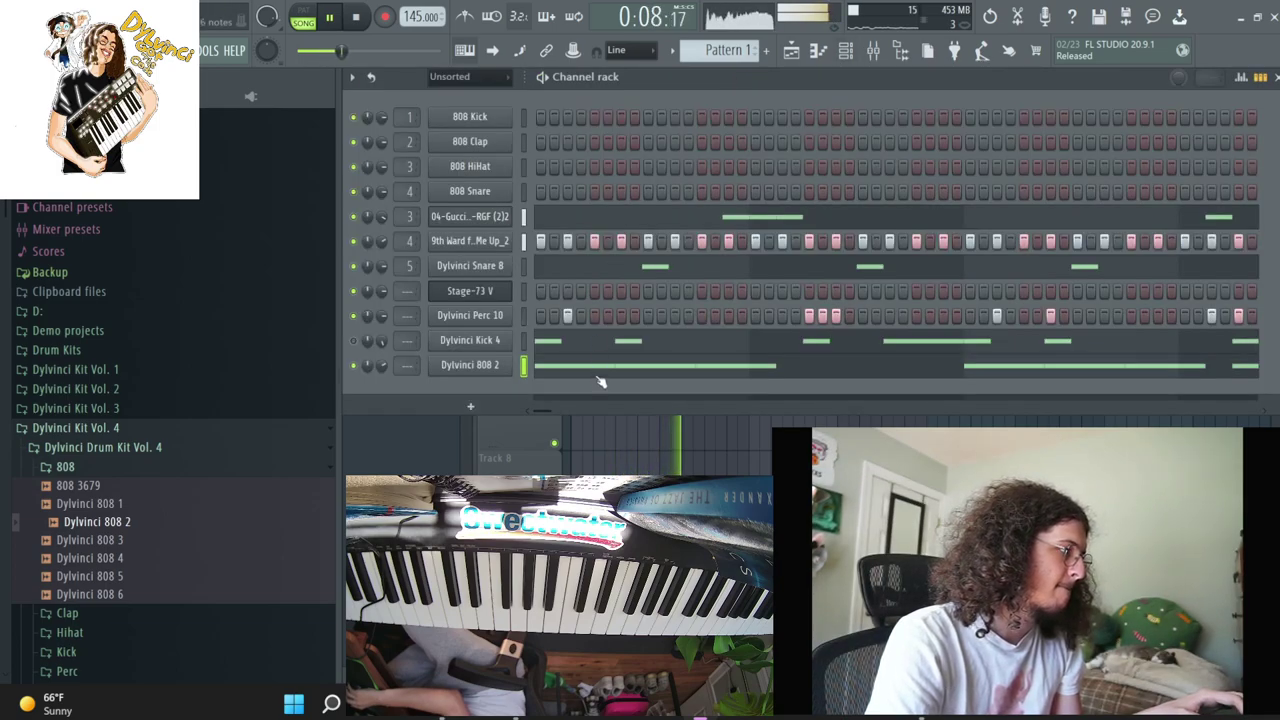
key("F7")
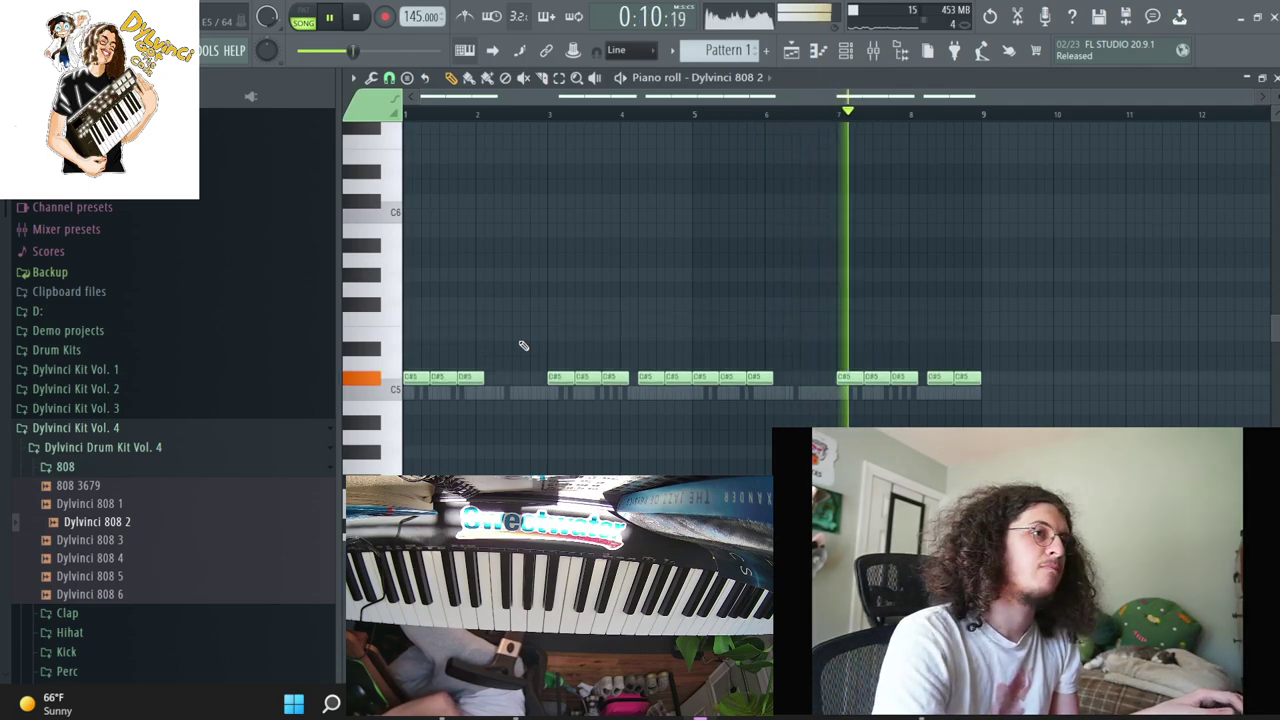
Unmute Track 3 and mute the Dylvinci 808 2 channel
left_click(790, 50)
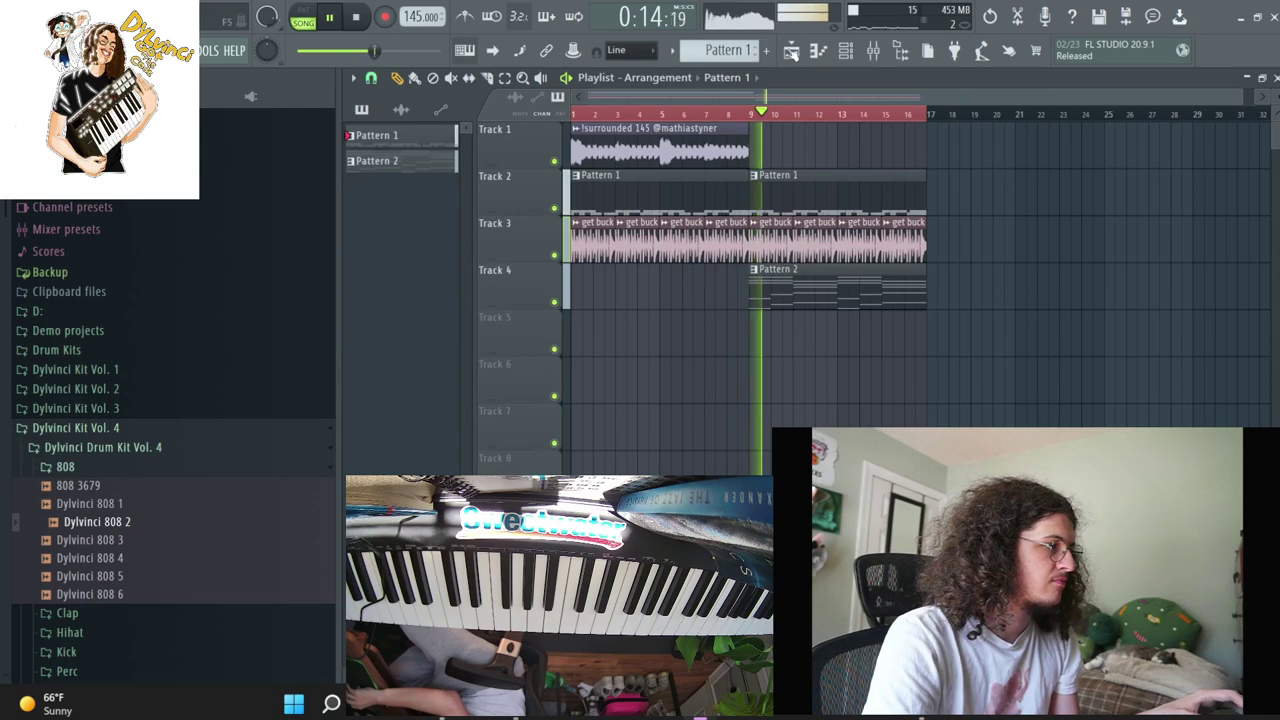
key("F6")
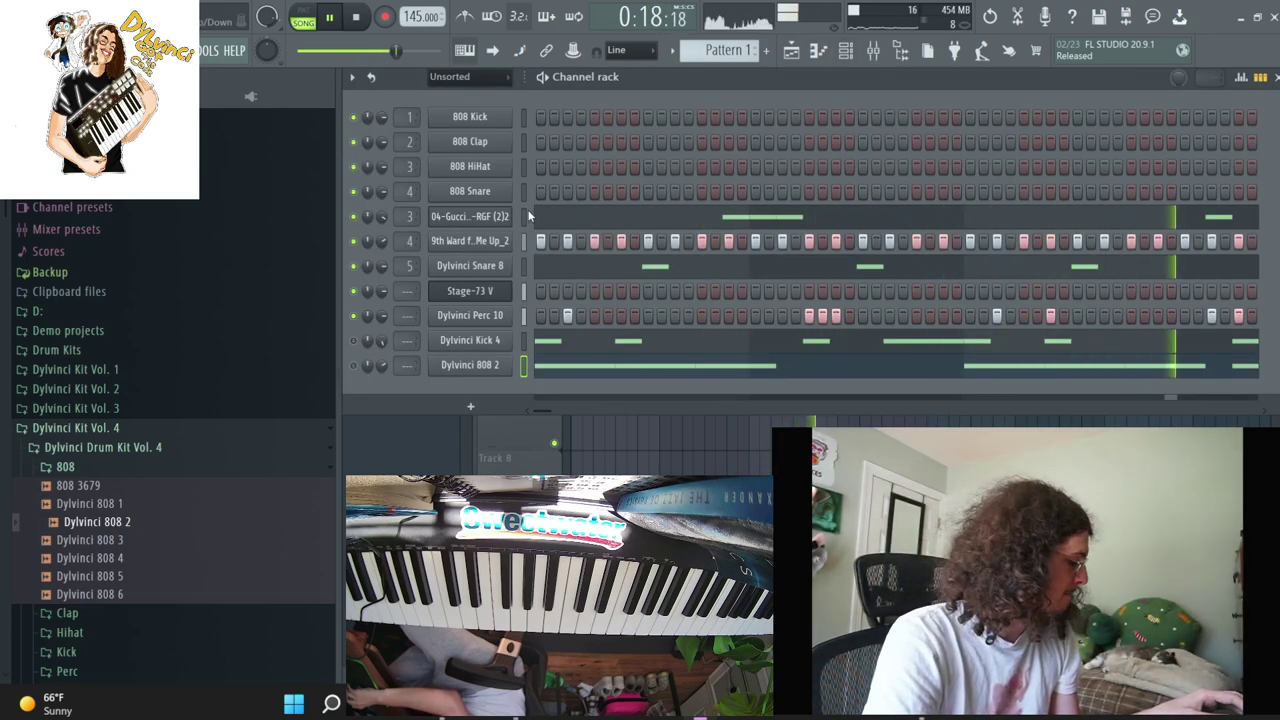
Put Pattern 2 on Track 2 in bars 9–16, remove the get buck clips there, and duplicate the arrangement into bars 17–32
left_click(673, 50)
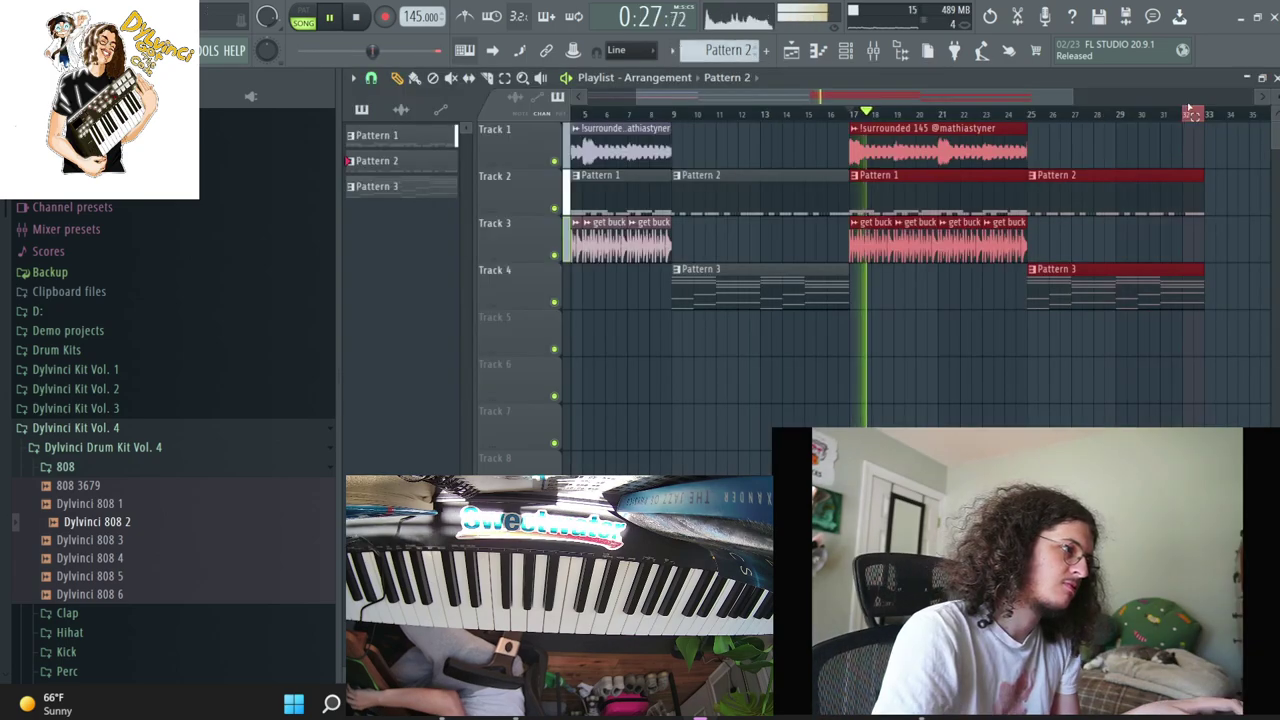
left_click(1163, 114)
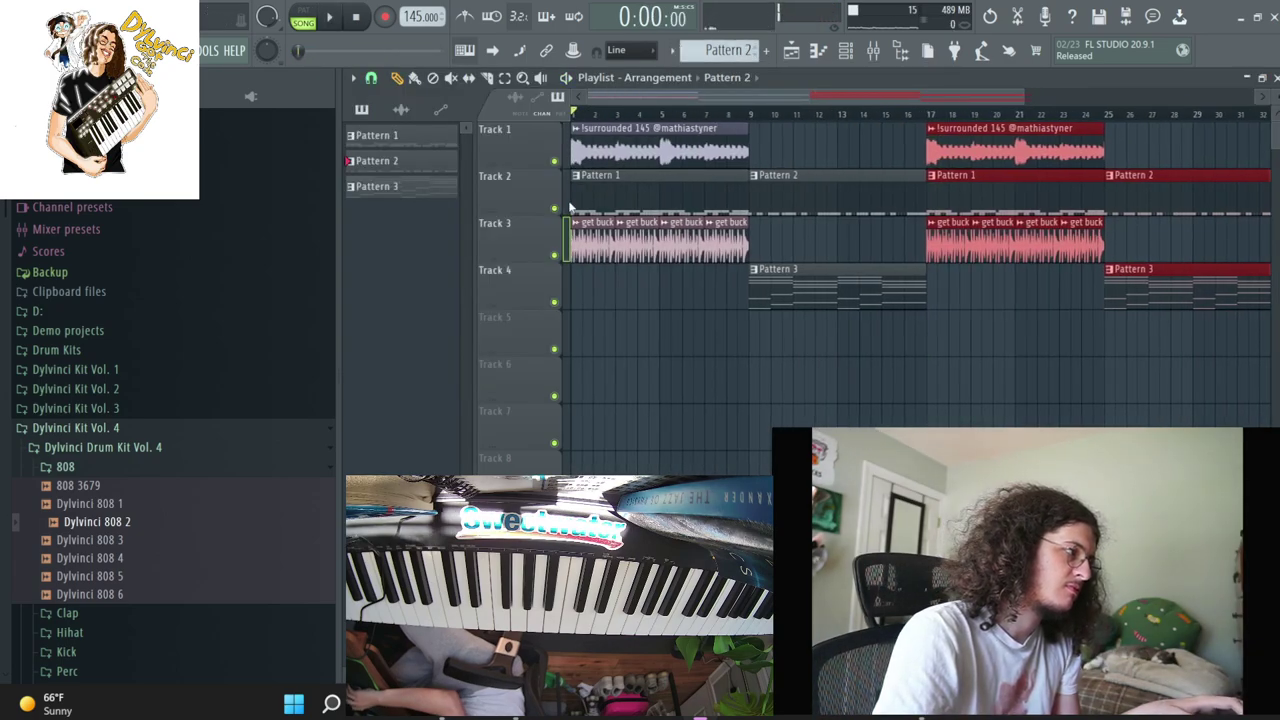
Trim the start of the first Pattern 1 clip to about the middle of bar 2 and play the arrangement
left_click_drag(572, 207, 606, 200)
key("space")
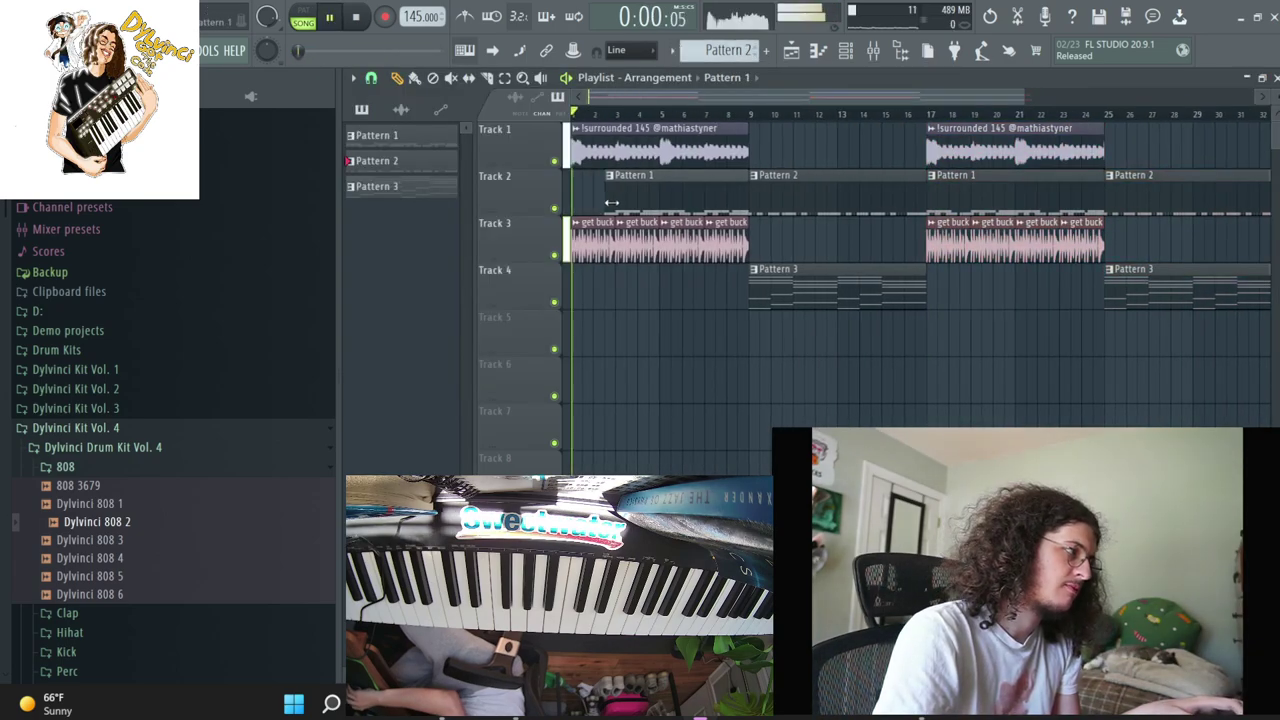
Switch to Pattern 1 and replace the Dylvinci 808 2 channel's sample with Dylvinci 808 1
left_click(793, 52)
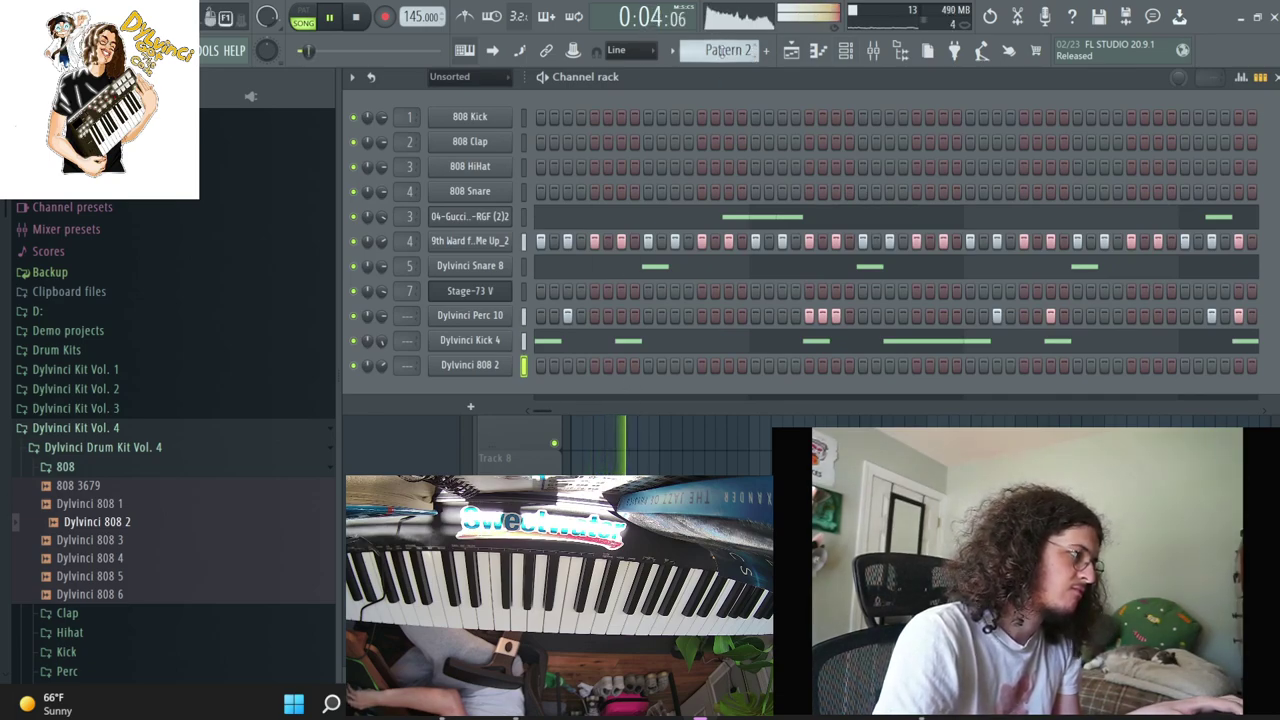
scroll(730, 58, "up", 1)
left_click_drag(591, 410, 480, 372)
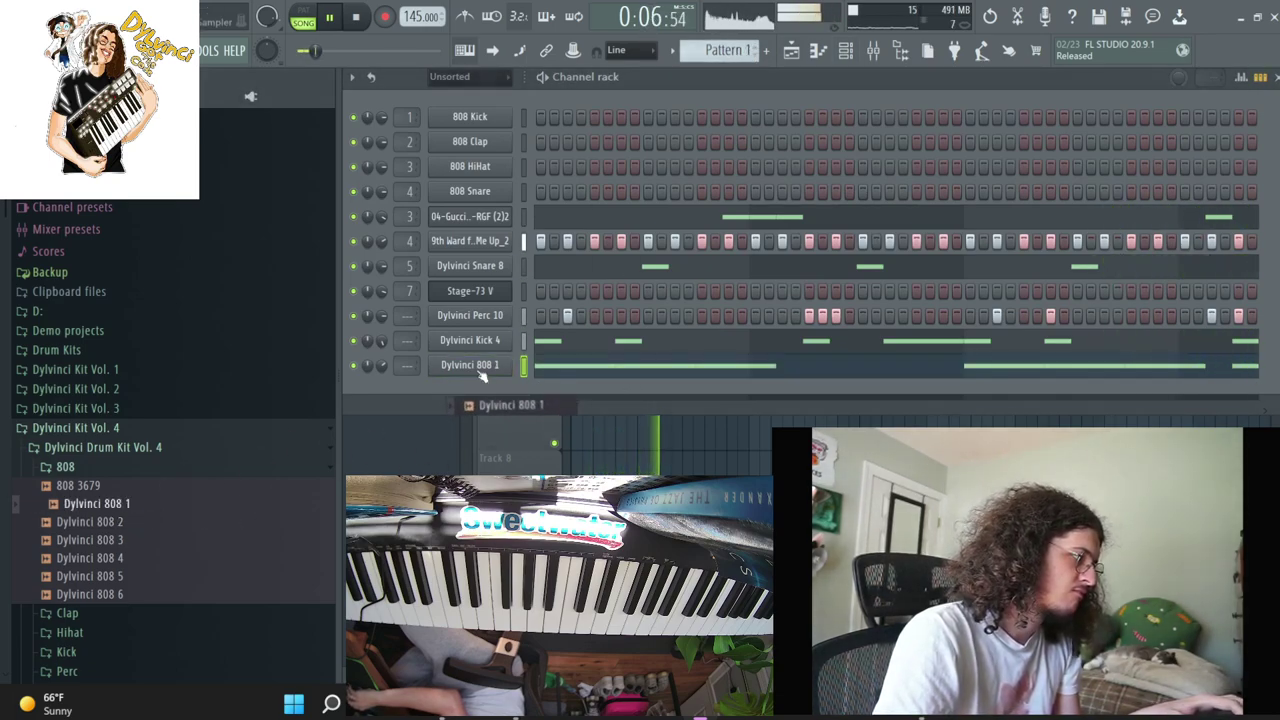
Raise the Dylvinci 808 1 note at the start of bar 7 to F#5
left_click(588, 371)
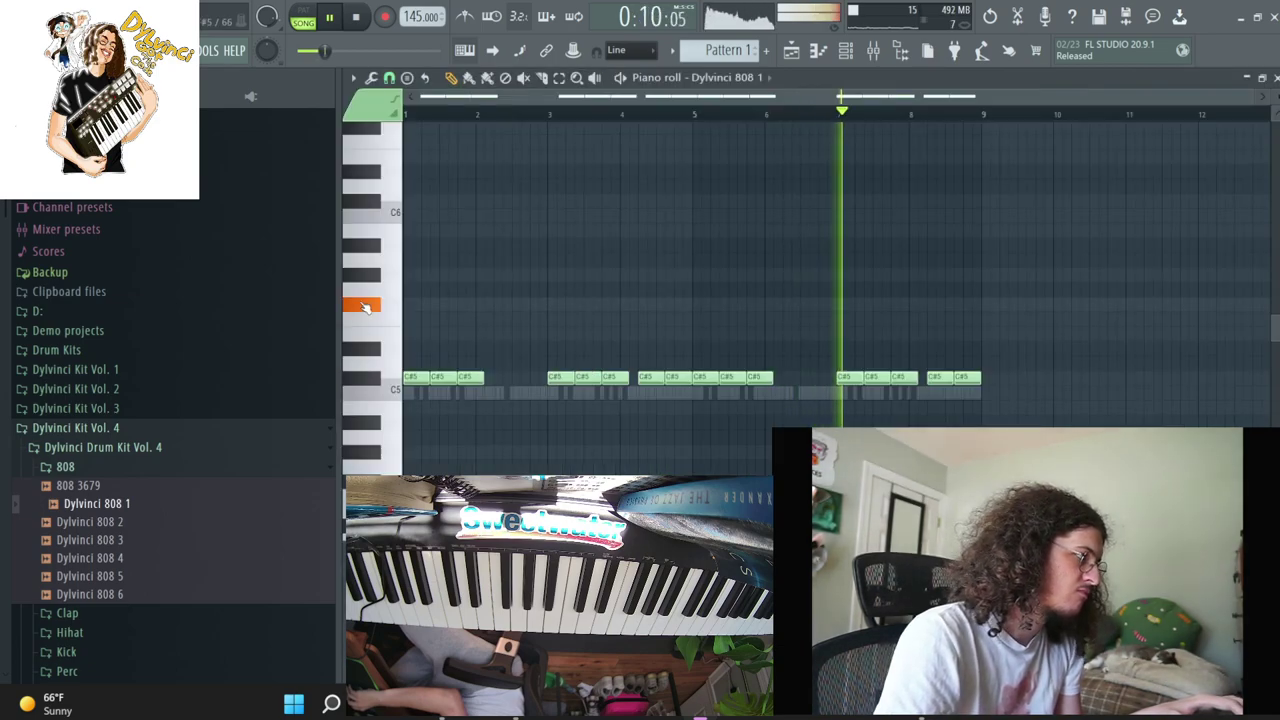
left_click_drag(849, 377, 849, 303)
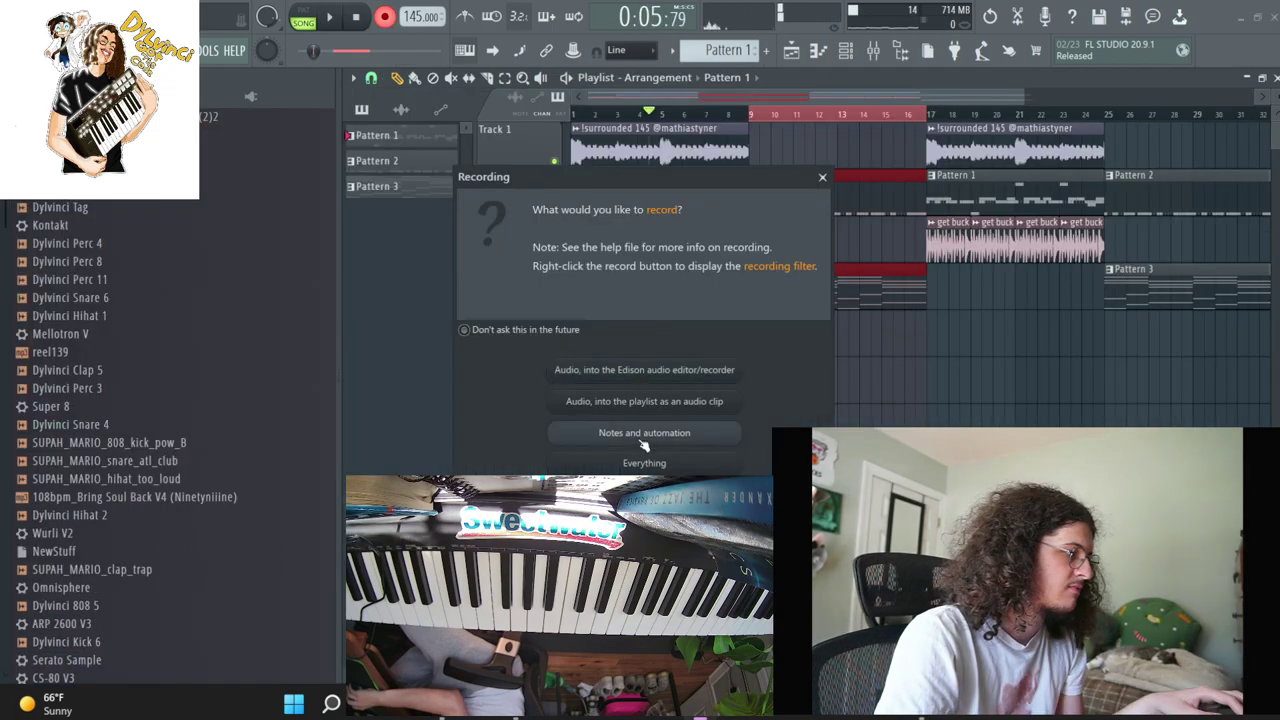
Start recording notes and automation with bars 9–16 selected
left_click(643, 433)
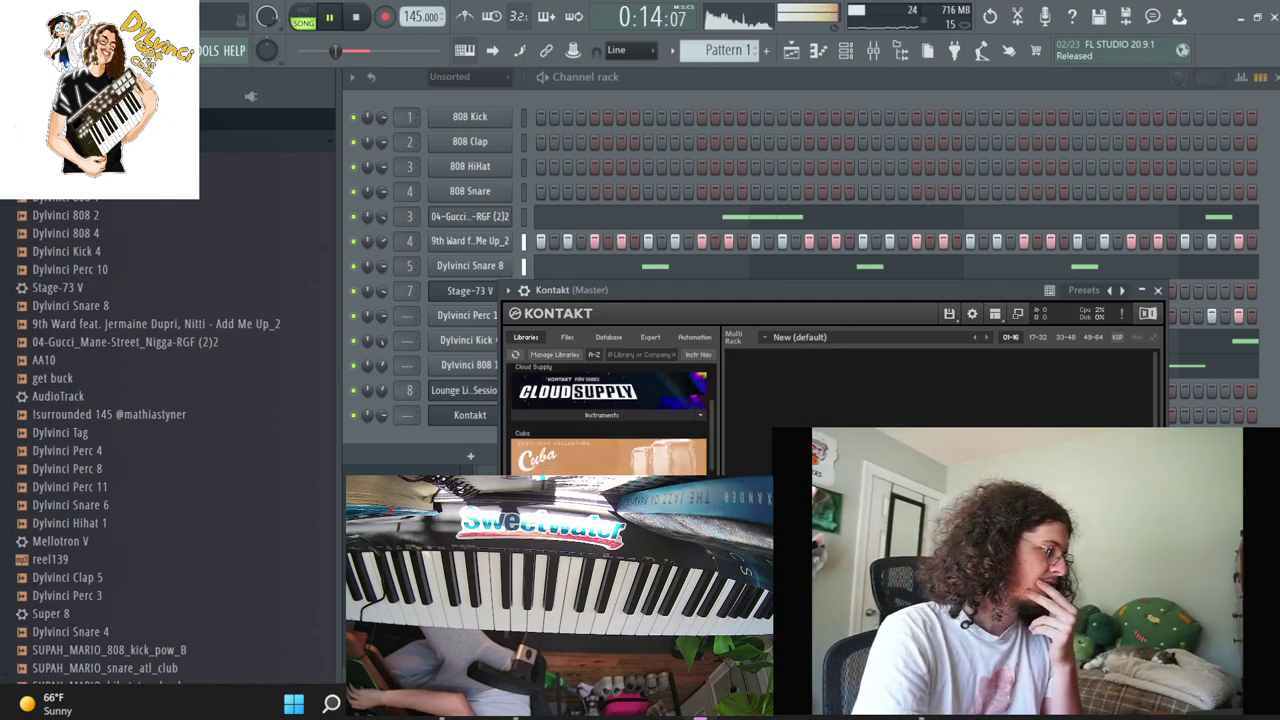
Lower the B3 and C#4 notes of the Kontakt melody by an octave, except the second B, which stays at B3
scroll(610, 420, "down", 15)
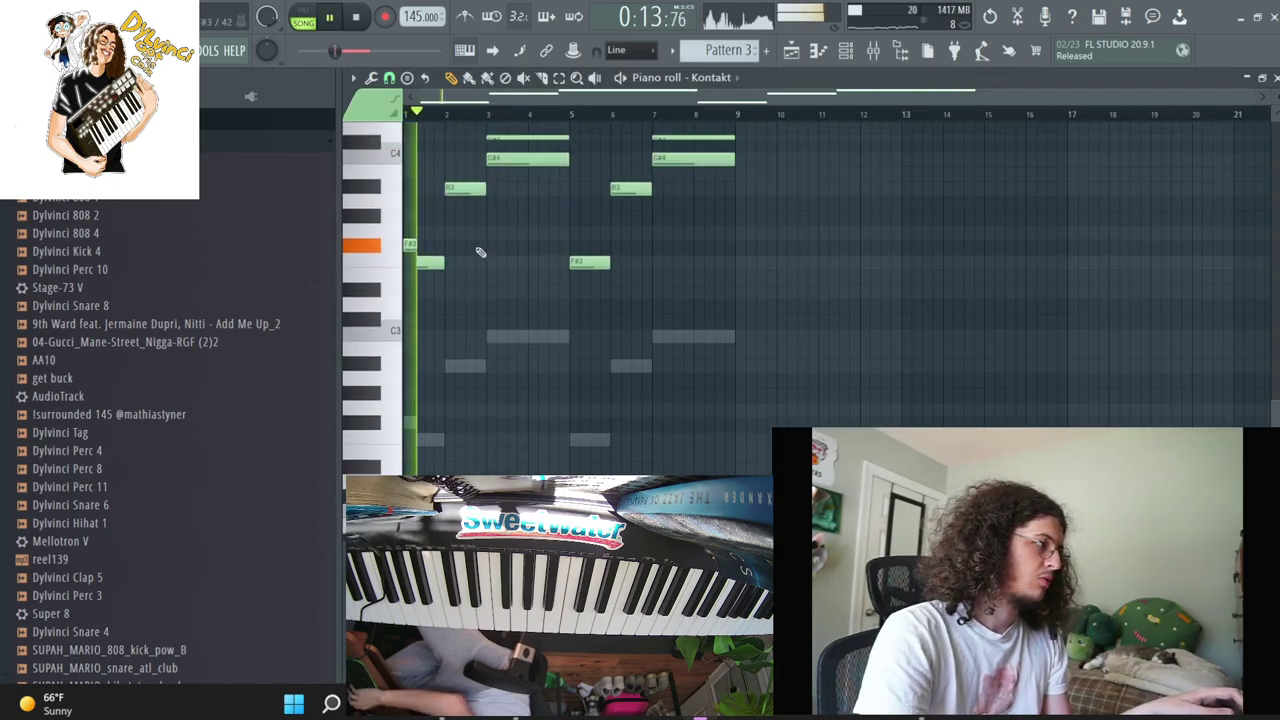
left_click_drag(428, 294, 600, 170)
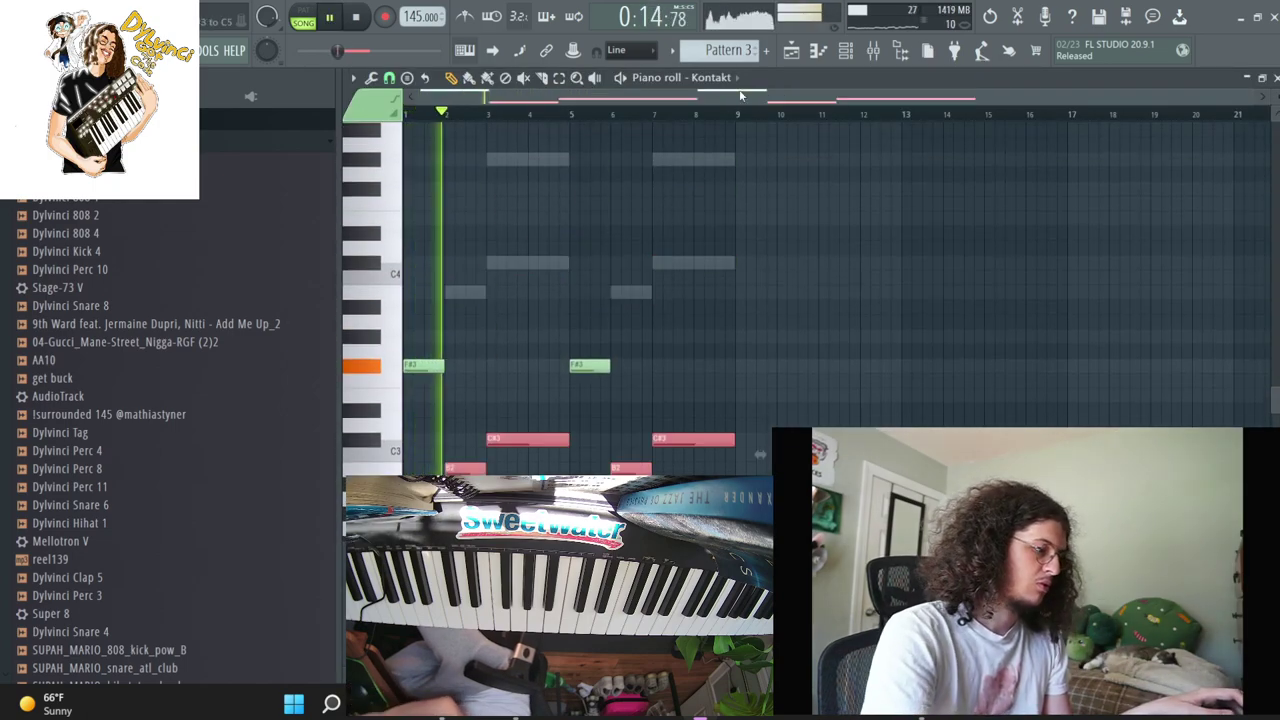
key("ctrl+Up")
key("ctrl+Down")
left_click(613, 471, "ctrl")
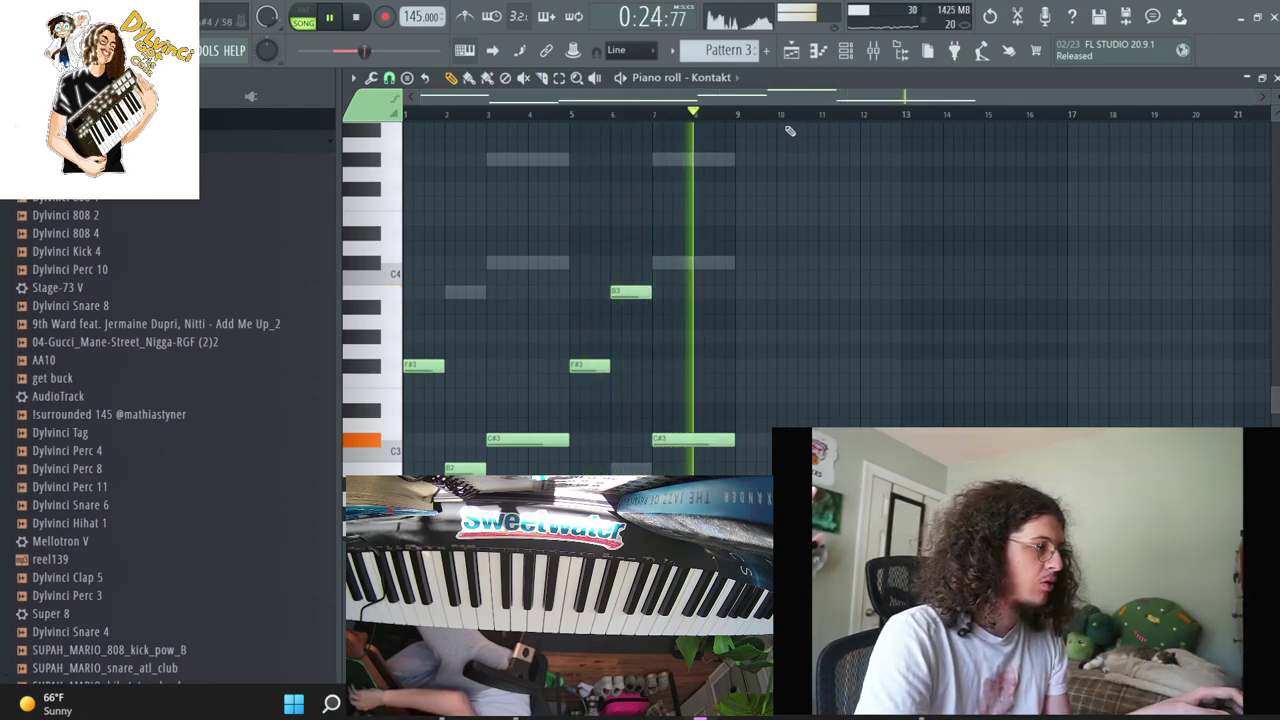
Play the arrangement in the playlist and show its full length
key("F6")
left_click(790, 51)
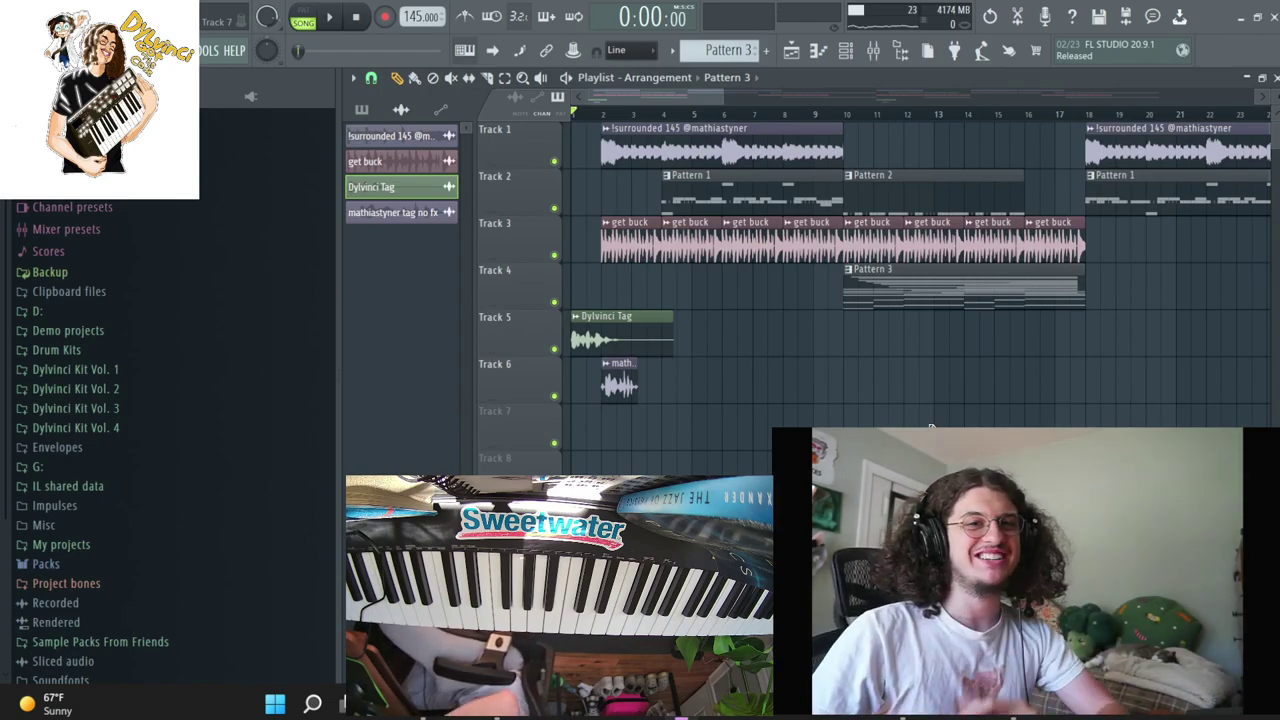
key("space")
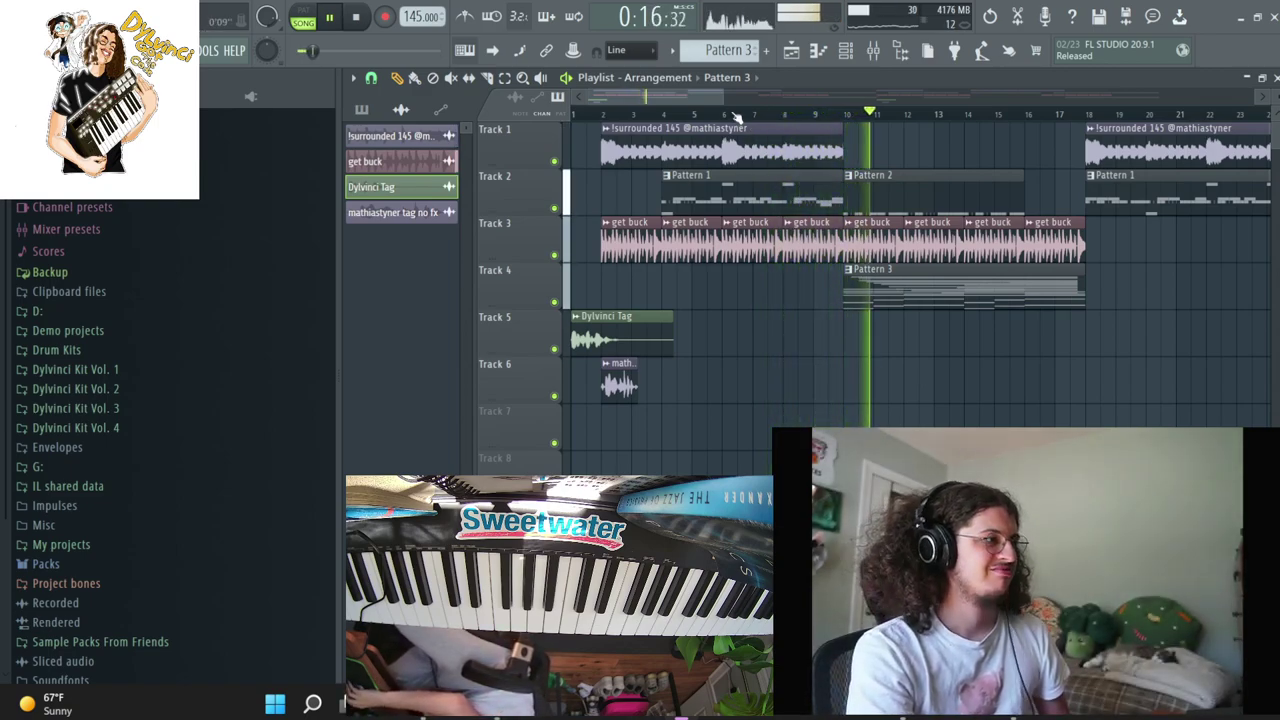
left_click_drag(721, 97, 1009, 104)
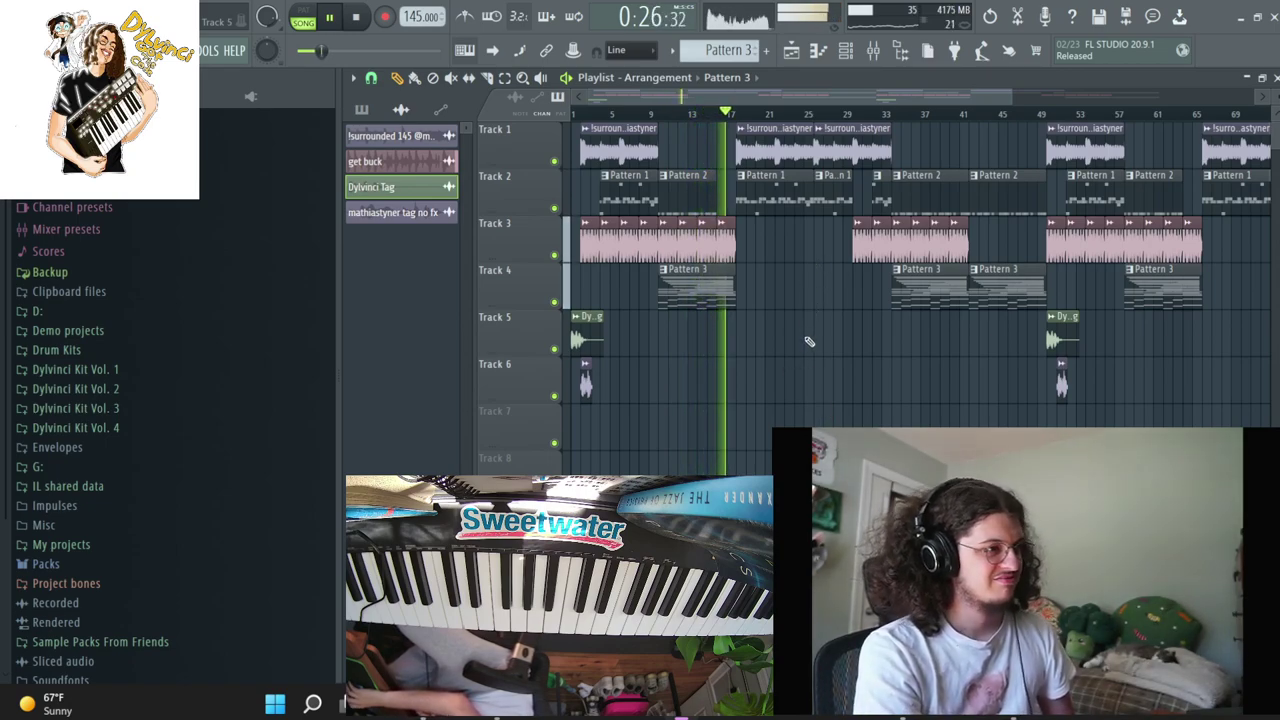
left_click_drag(712, 246, 166, 309)
key("ctrl+b")
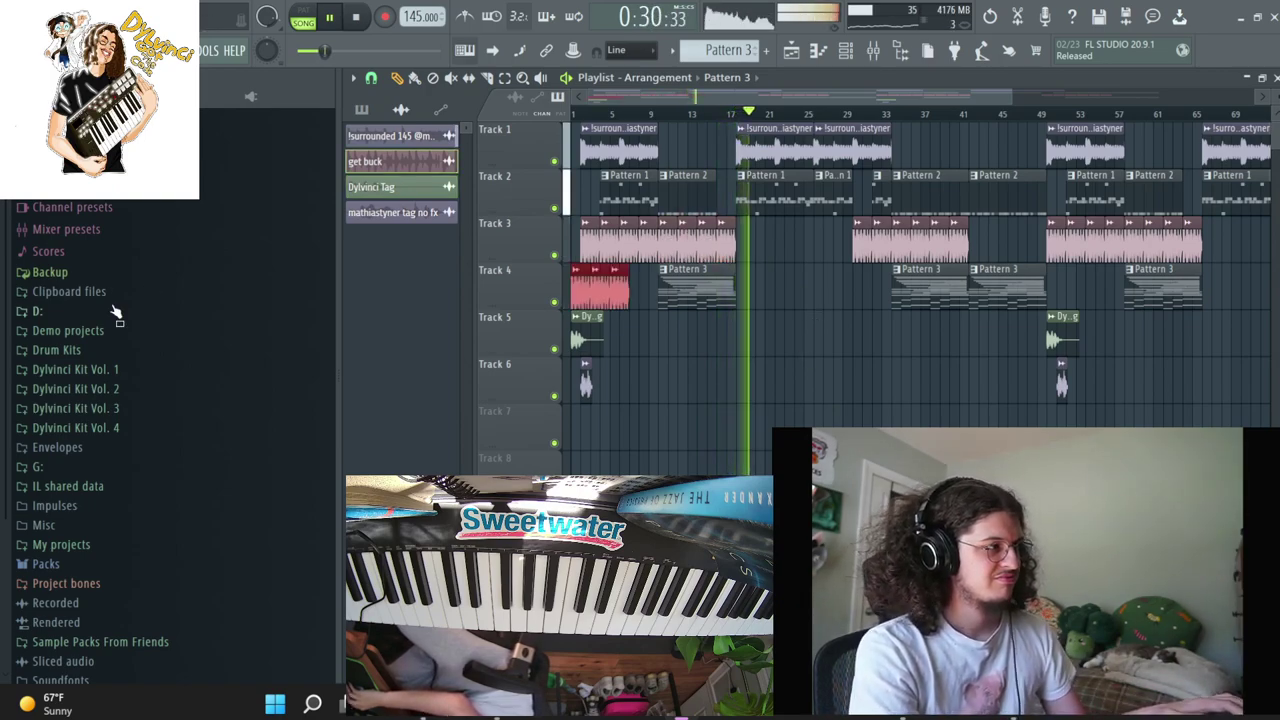
key("Delete")
left_click(708, 254, "ctrl")
key("ctrl+b")
mouse_move(738, 250)
left_mouse_down()
mouse_move(832, 248)
mouse_move(762, 256)
left_mouse_up()
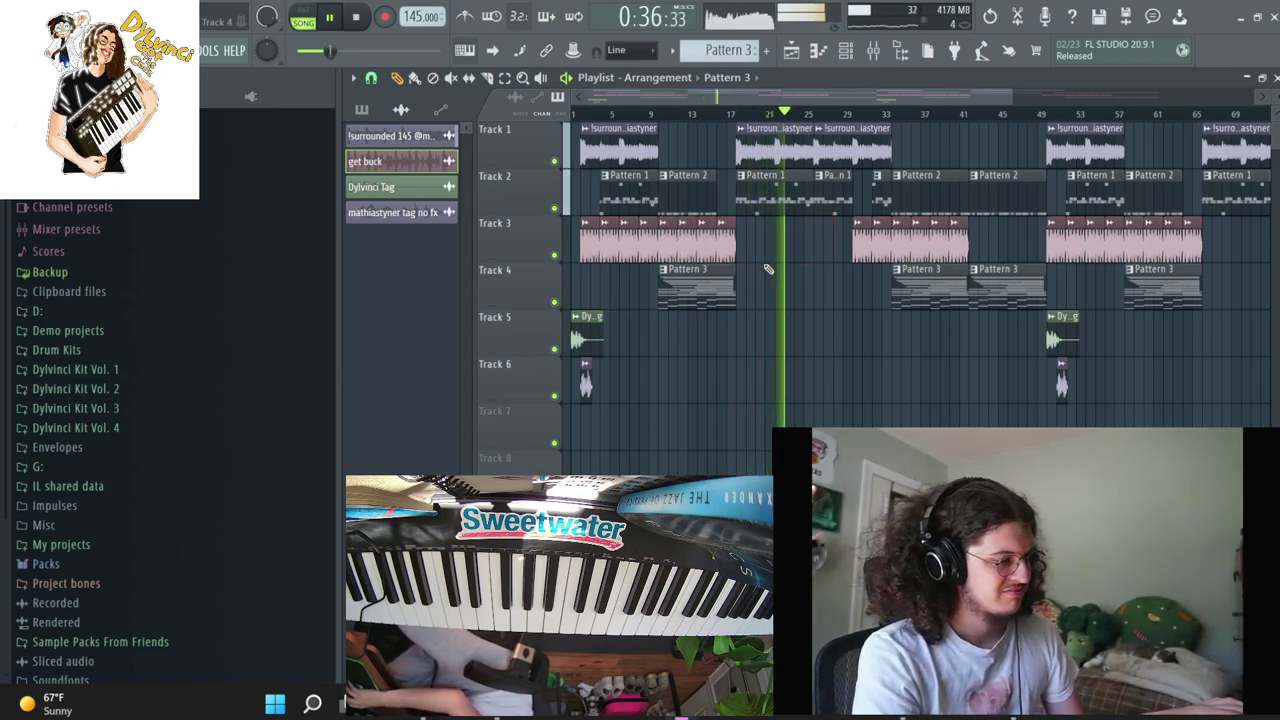
Stop playback and open the recent project 4051.flp
key("space")
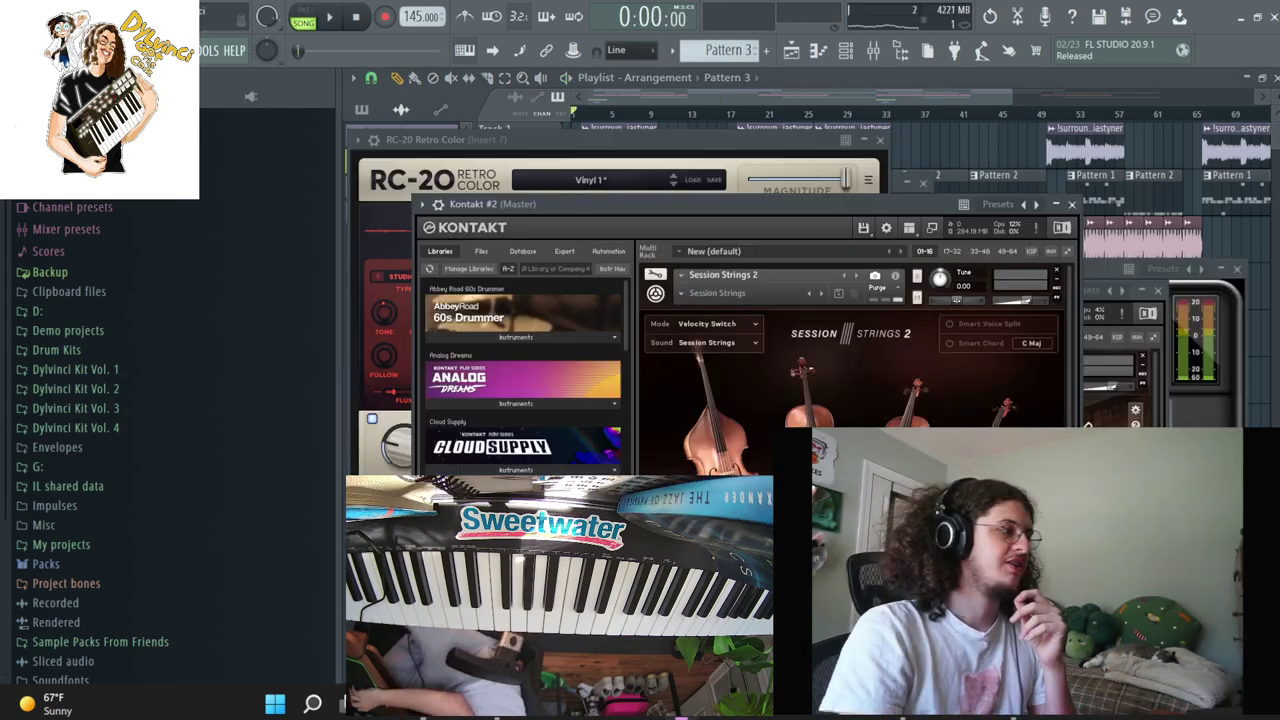
left_click(15, 50)
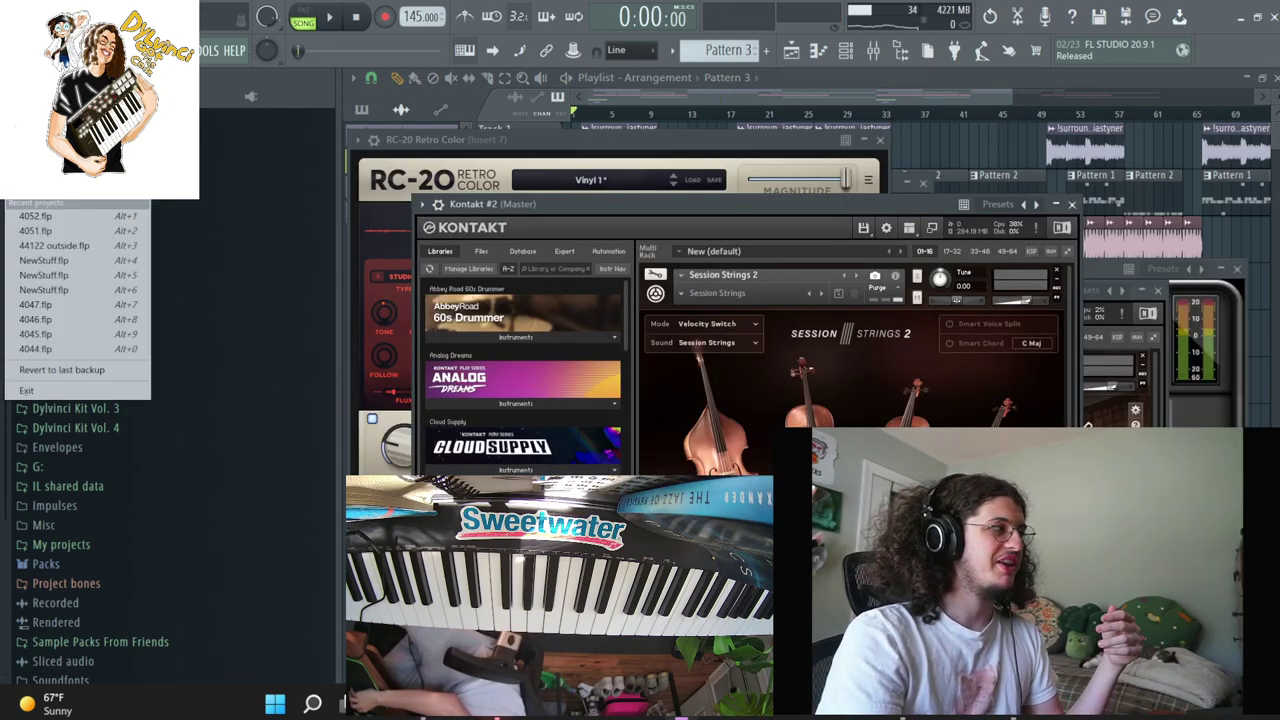
left_click(40, 232)
left_click(592, 398)
Switch to the browser, preview the [DIA] loop on Google Drive and download it
key("alt+Tab")
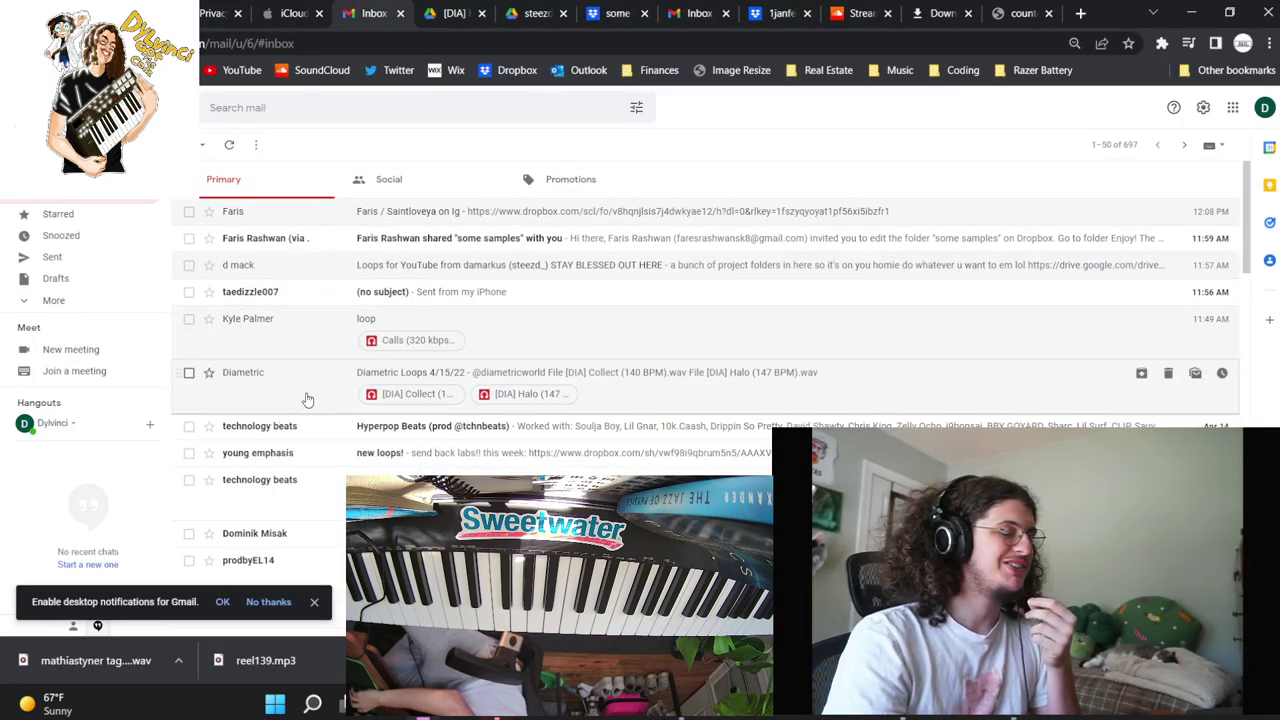
left_click(440, 13)
left_click_drag(573, 281, 536, 282)
left_click(531, 281)
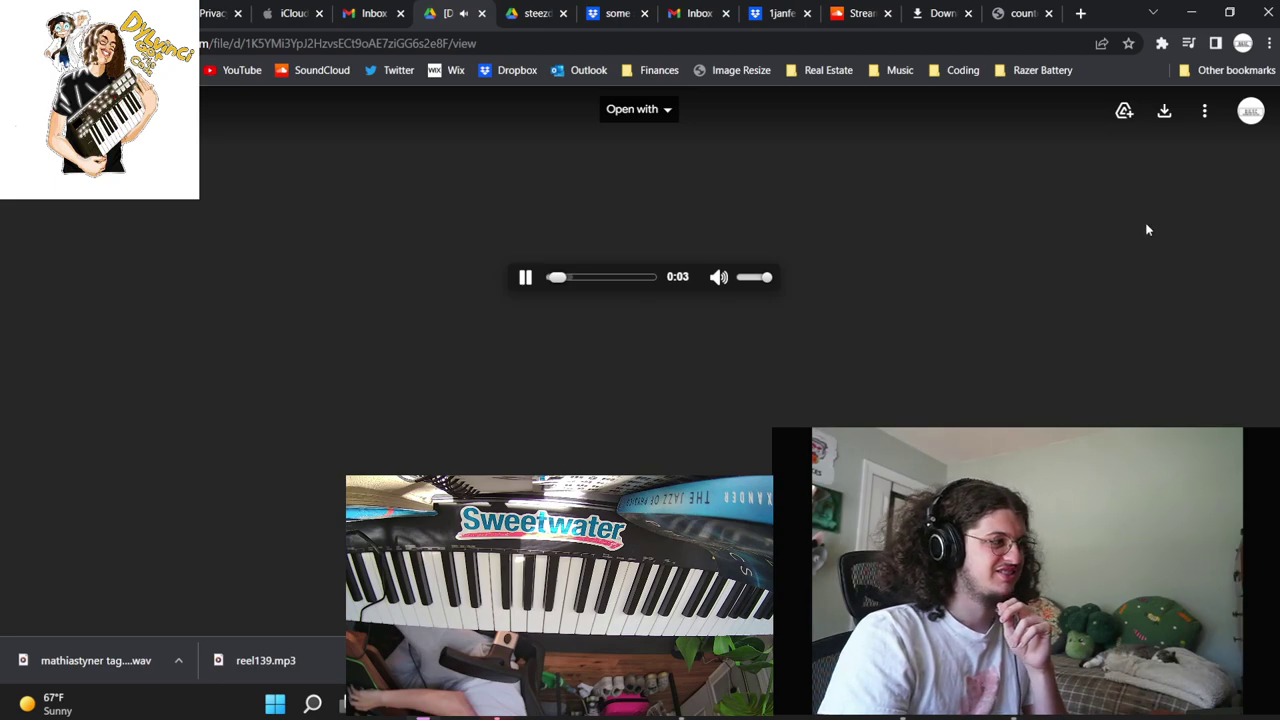
left_click(1165, 112)
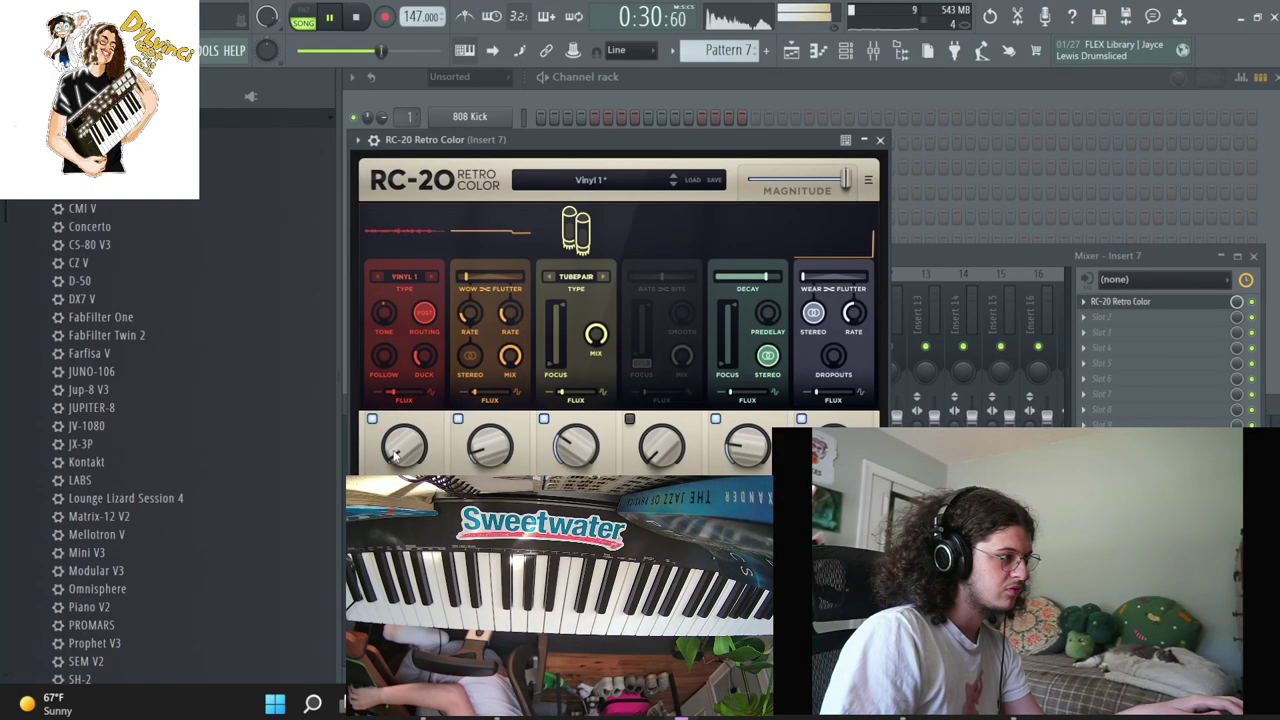
Stop playback and start recording notes and automation from bar 17 into Pattern 7
key("Escape")
key("space")
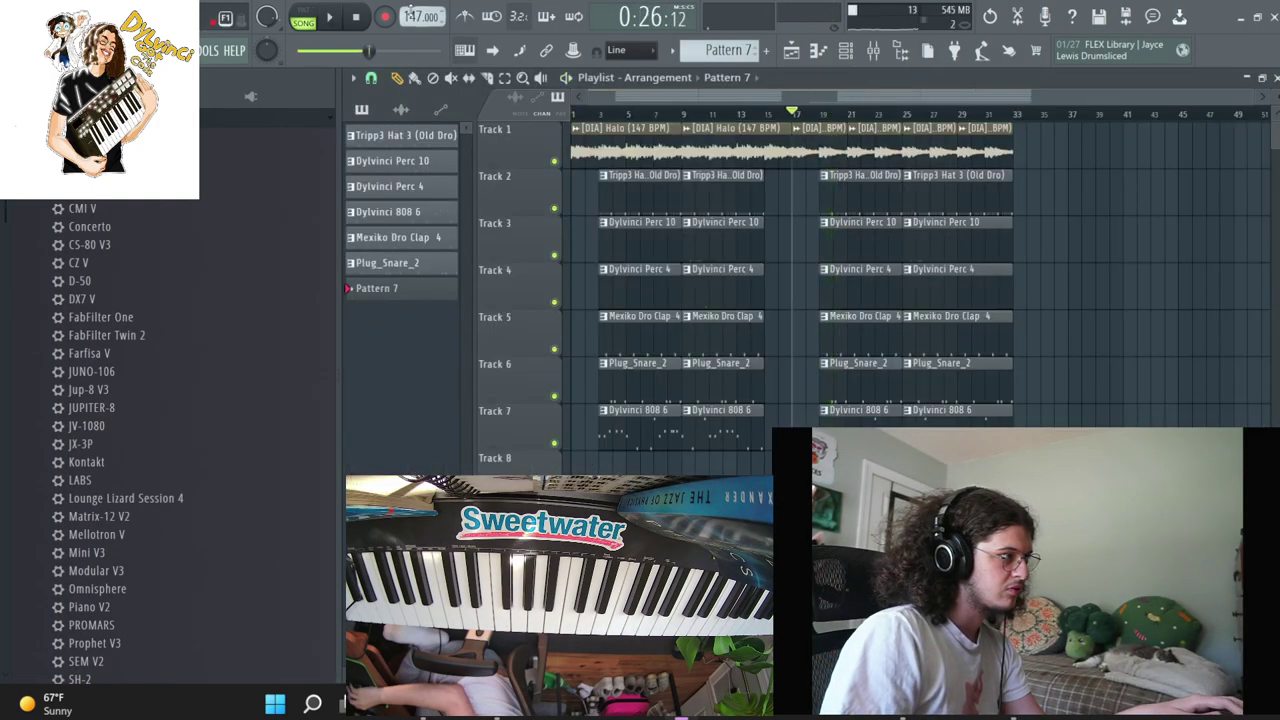
left_click(384, 17)
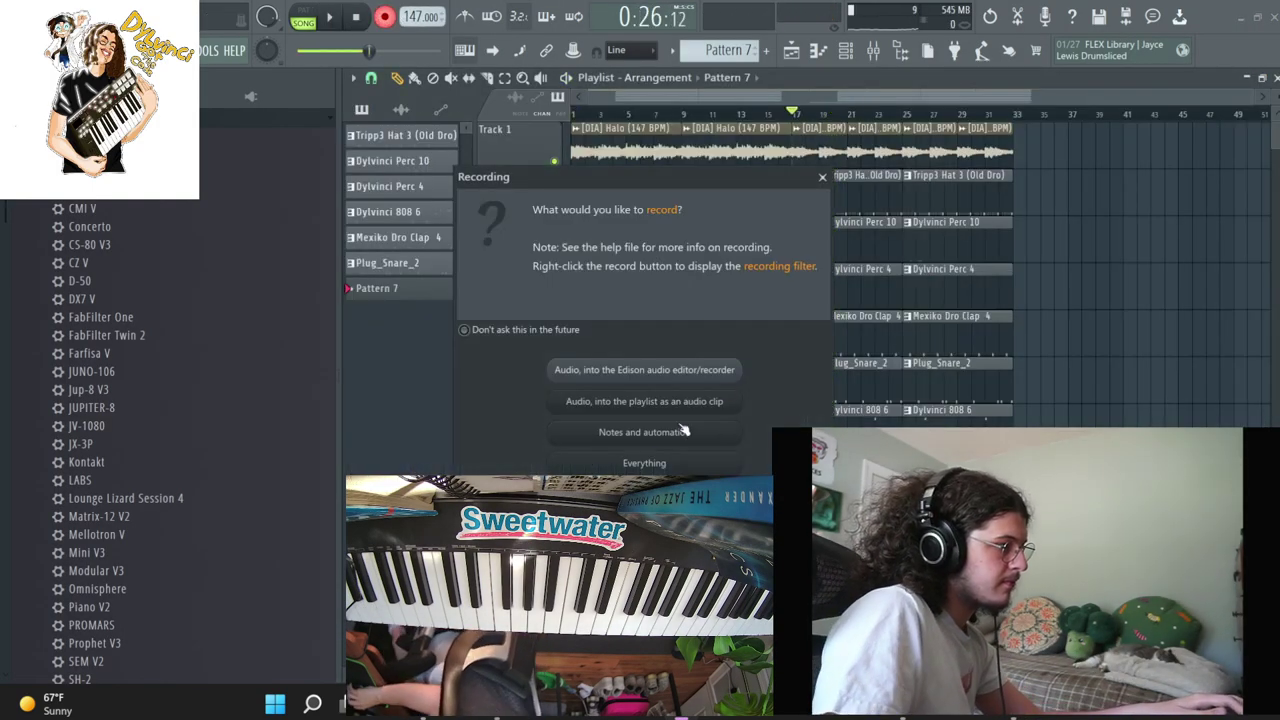
left_click(644, 432)
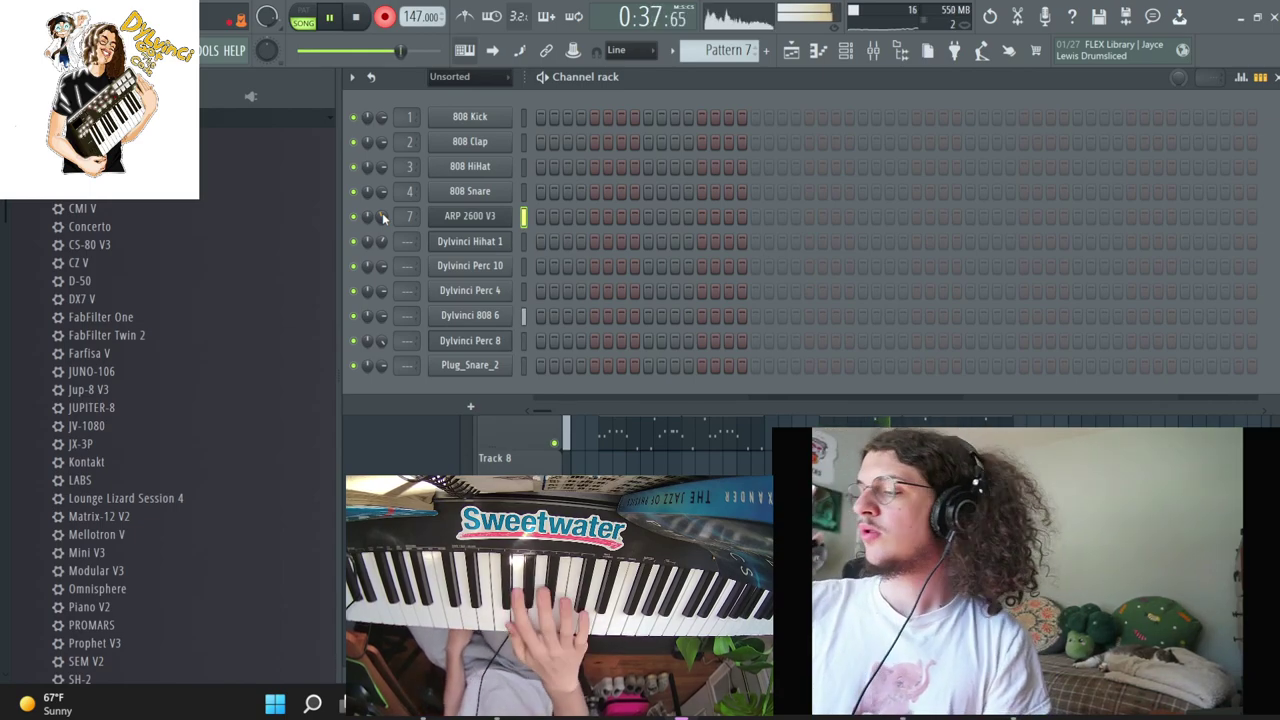
Stop the take, open the ARP 2600 V3 instrument and try another take from bar 17
key("space")
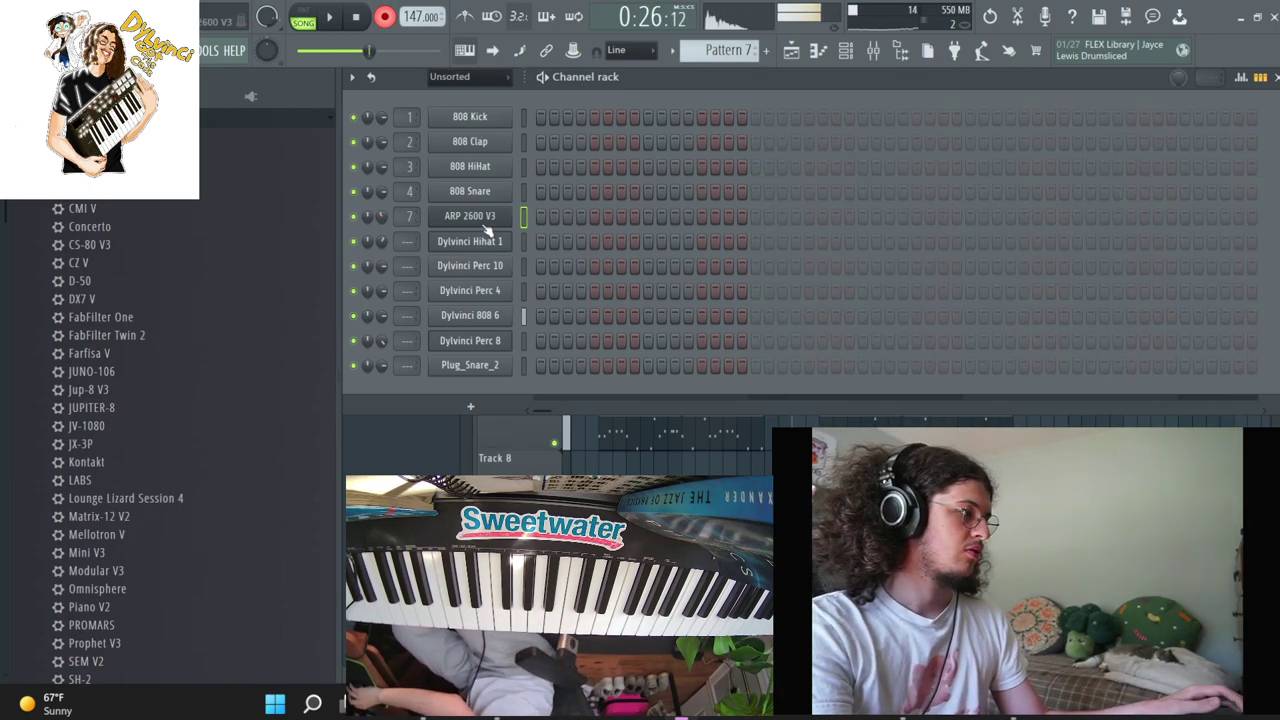
left_click(475, 216)
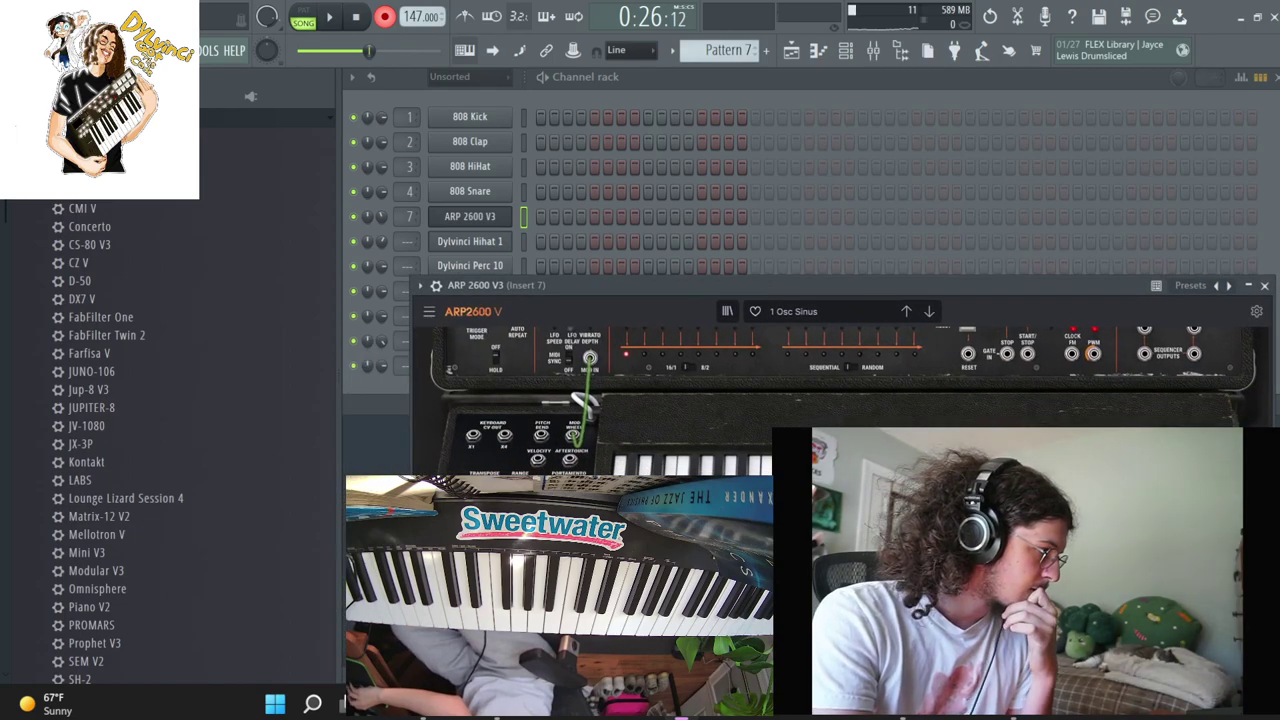
left_click(653, 90)
key("space")
left_click(791, 51)
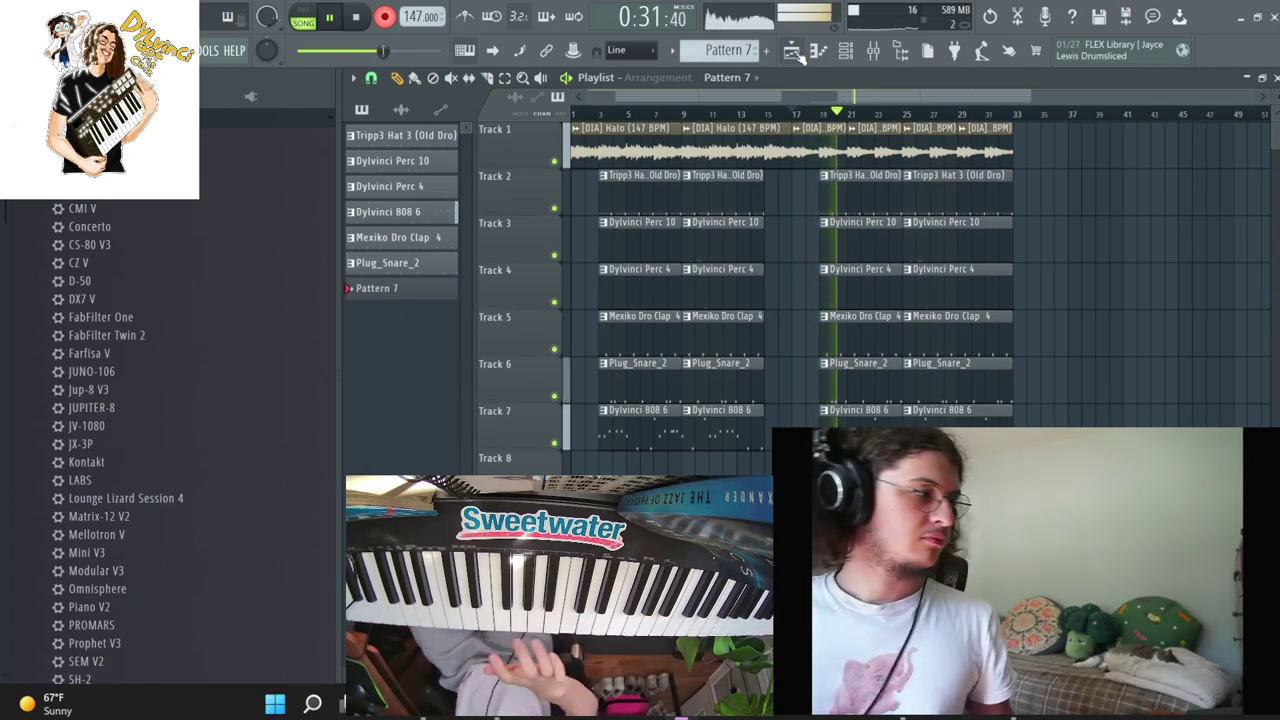
key("space")
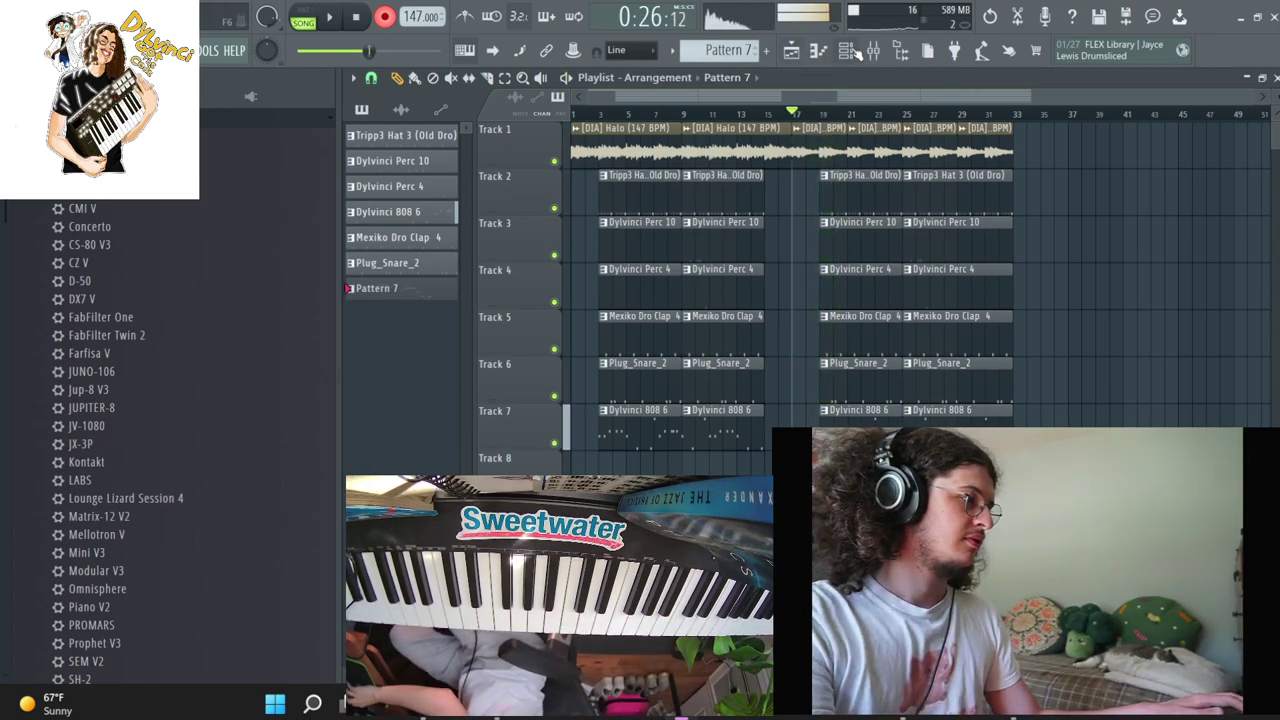
Record a melody on the ARP 2600 V3 channel into Pattern 7 and turn recording off
left_click(848, 52)
key("space")
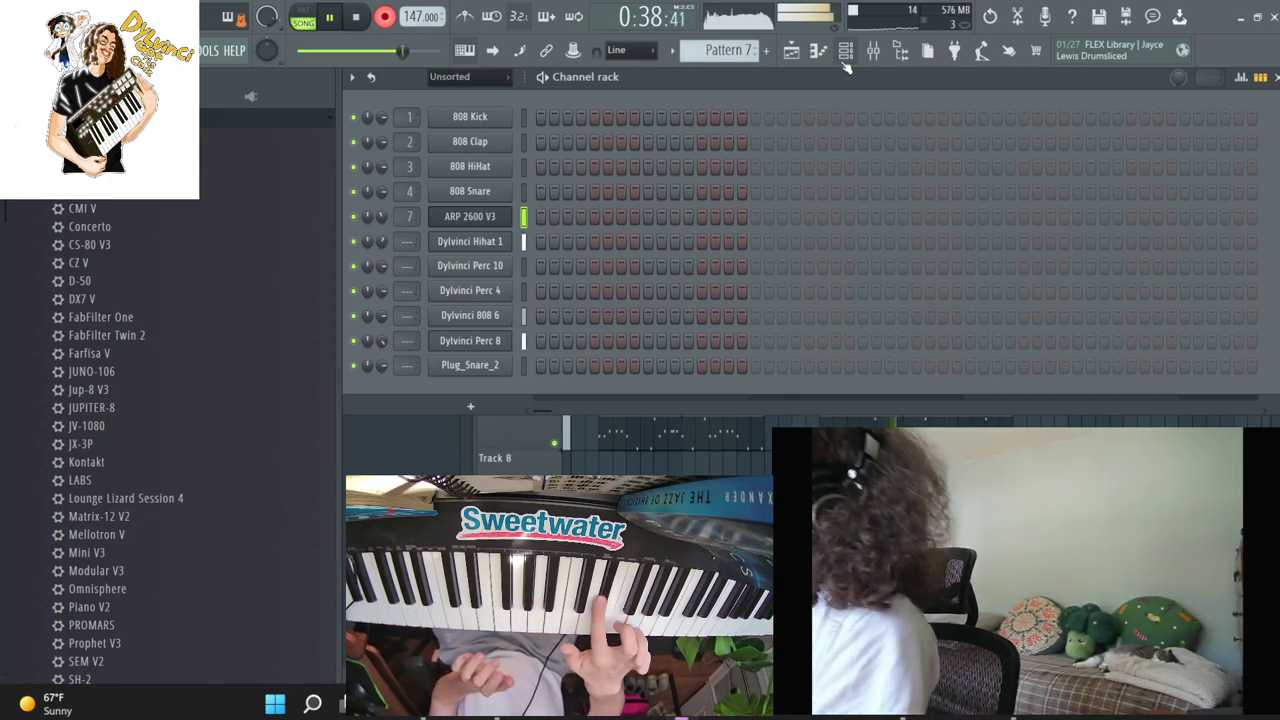
key("space")
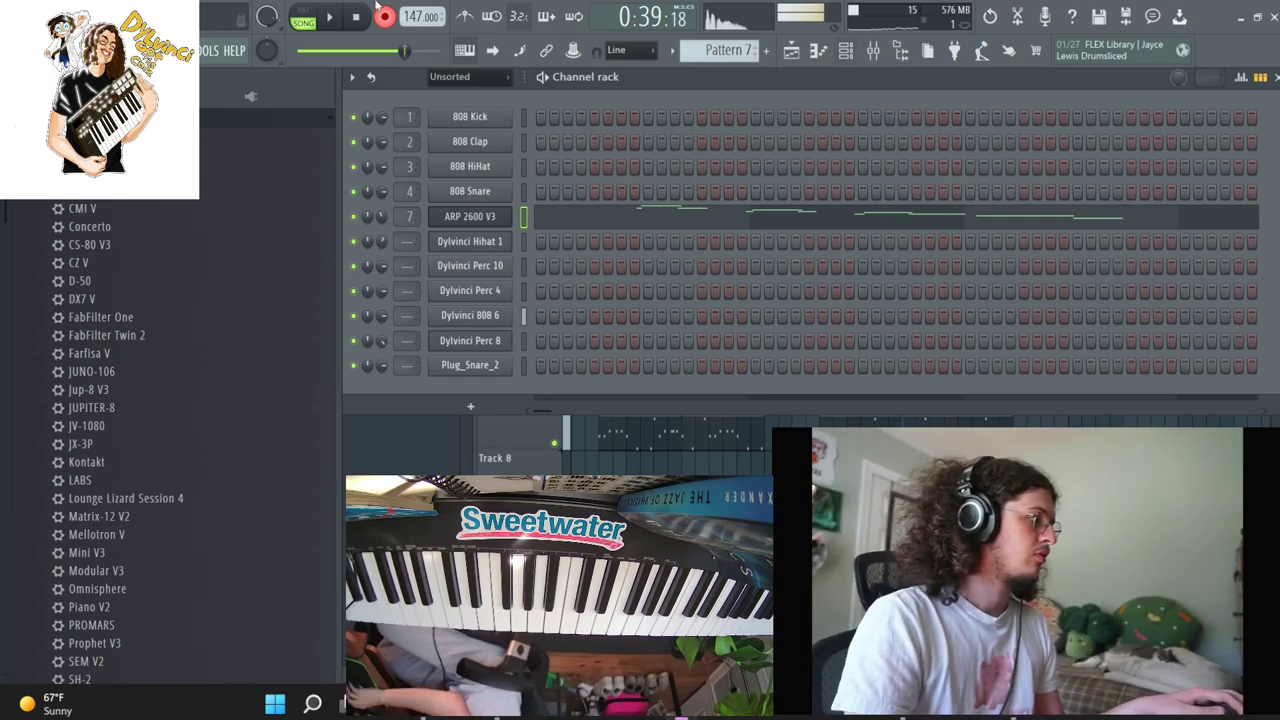
left_click(390, 18)
Open the ARP 2600 V3 melody in the piano roll and quantize its opening notes in bars 1 and 2
key("space")
left_click(932, 222)
scroll(940, 228, "up", 3)
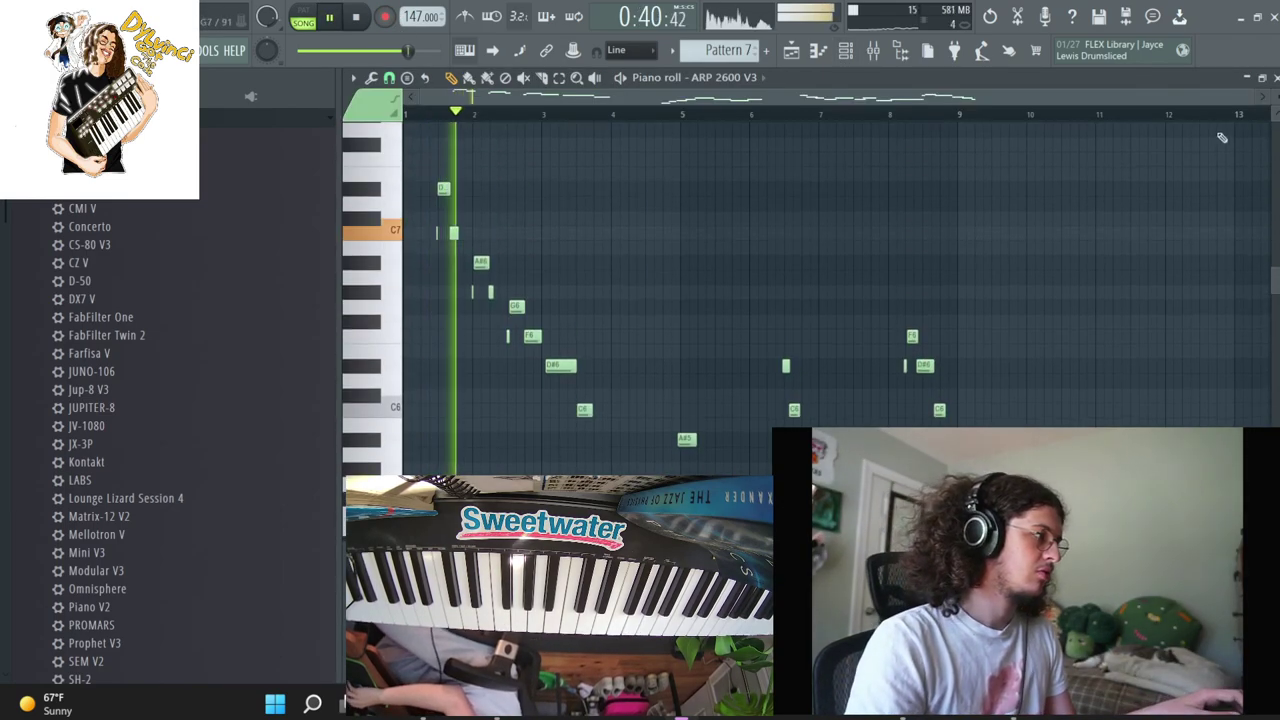
left_click_drag(1250, 91, 710, 97)
key("space")
left_click_drag(456, 277, 604, 180)
mouse_move(555, 232)
left_mouse_down()
mouse_move(567, 232)
mouse_move(555, 232)
left_mouse_up()
key("space")
key("space")
key("space")
left_click_drag(571, 313, 688, 241)
key("ctrl+q")
Adjust the timing and length of the last C7 note in bar 1 and the A#6 note in bar 2
left_click(683, 206, "ctrl")
key("space")
key("space")
left_click_drag(554, 233, 567, 230)
left_click_drag(628, 263, 654, 263)
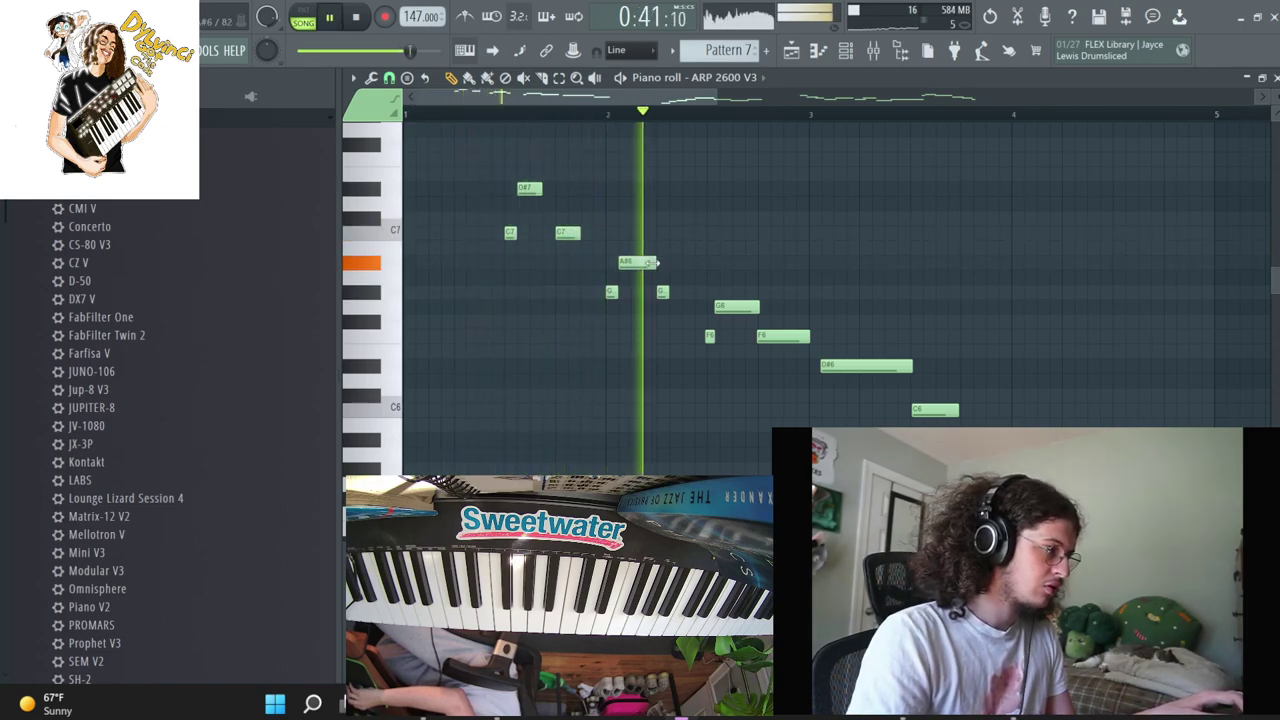
Quantize the descending G6, F6, D#6 and C6 notes in bars 2 and 3
left_click_drag(700, 357, 963, 403)
left_click(852, 351)
right_click(858, 353)
left_click(842, 352)
right_click(842, 352)
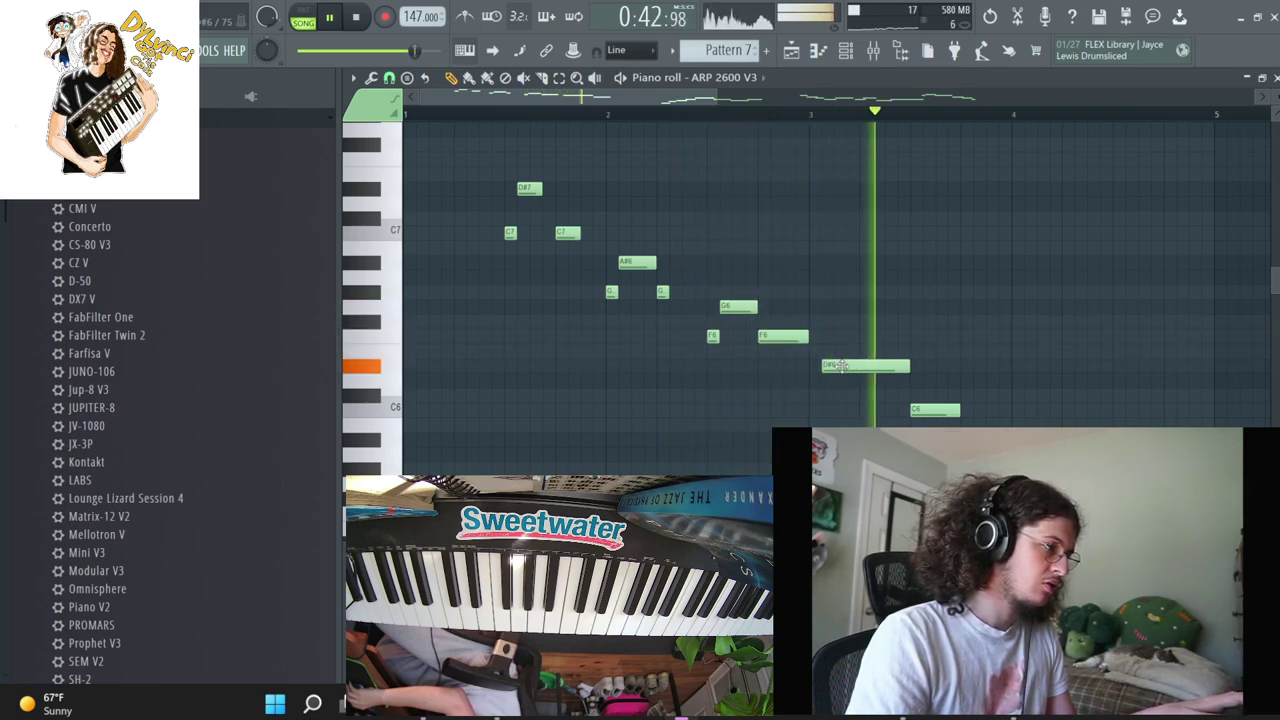
Quantize the remaining ARP 2600 V3 notes in bars 4 to 8
left_click_drag(718, 97, 972, 110)
scroll(901, 259, "down", 5)
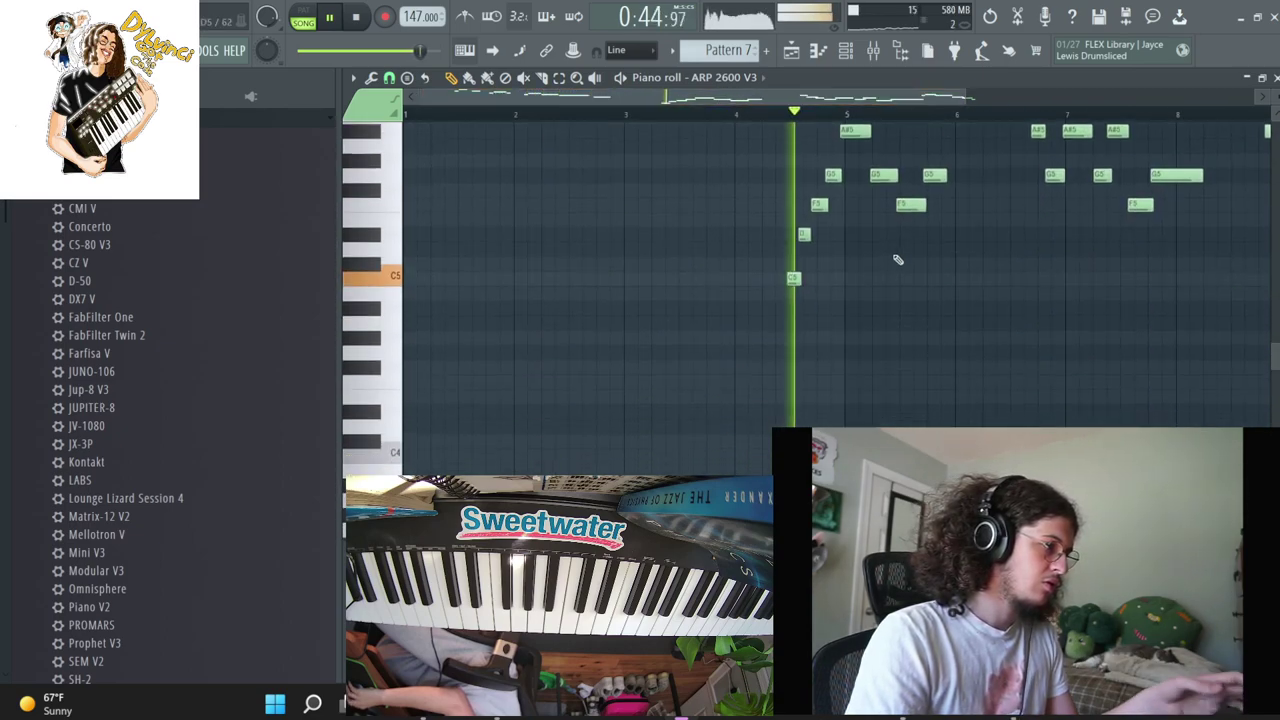
scroll(900, 258, "up", 3)
left_click_drag(786, 460, 951, 176)
left_click_drag(860, 96, 1072, 168)
scroll(900, 290, "up", 3)
left_click_drag(717, 415, 888, 214)
left_click(886, 213)
Delete the stray note before the F6 in bar 8 and the G5 note at bar 9, and replay the melody
right_click(926, 233)
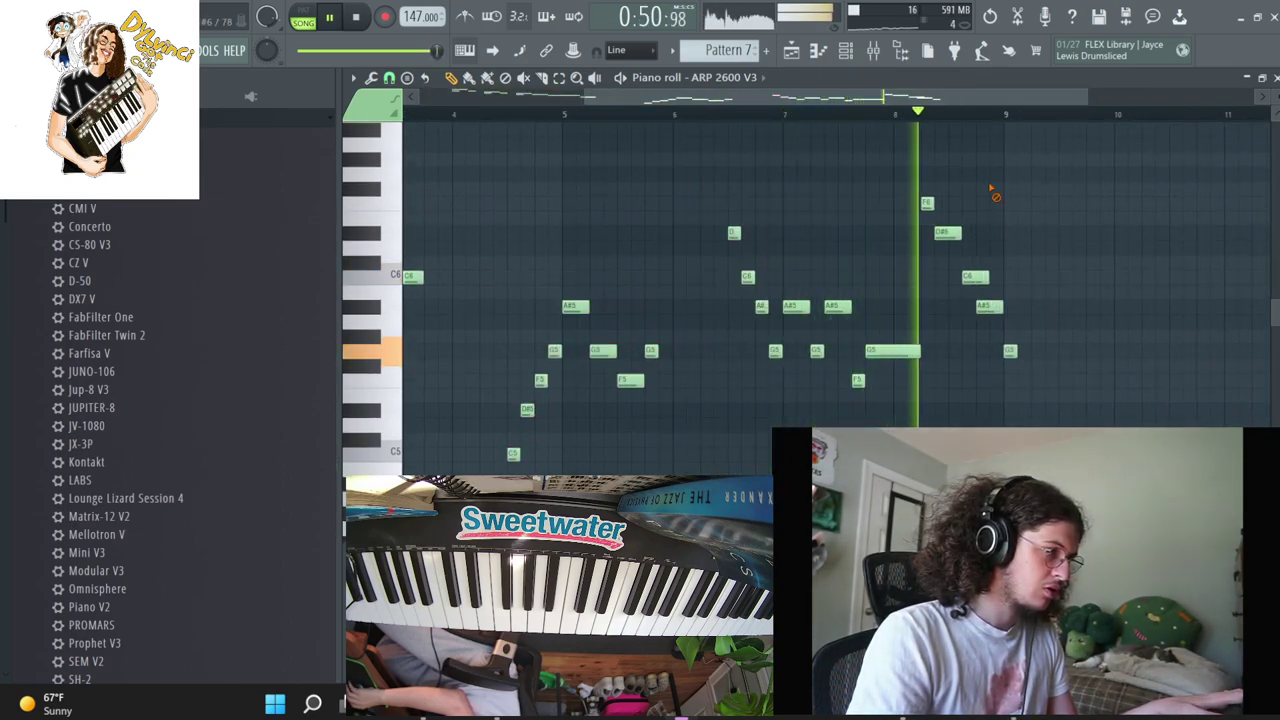
right_click(1009, 350)
key("space")
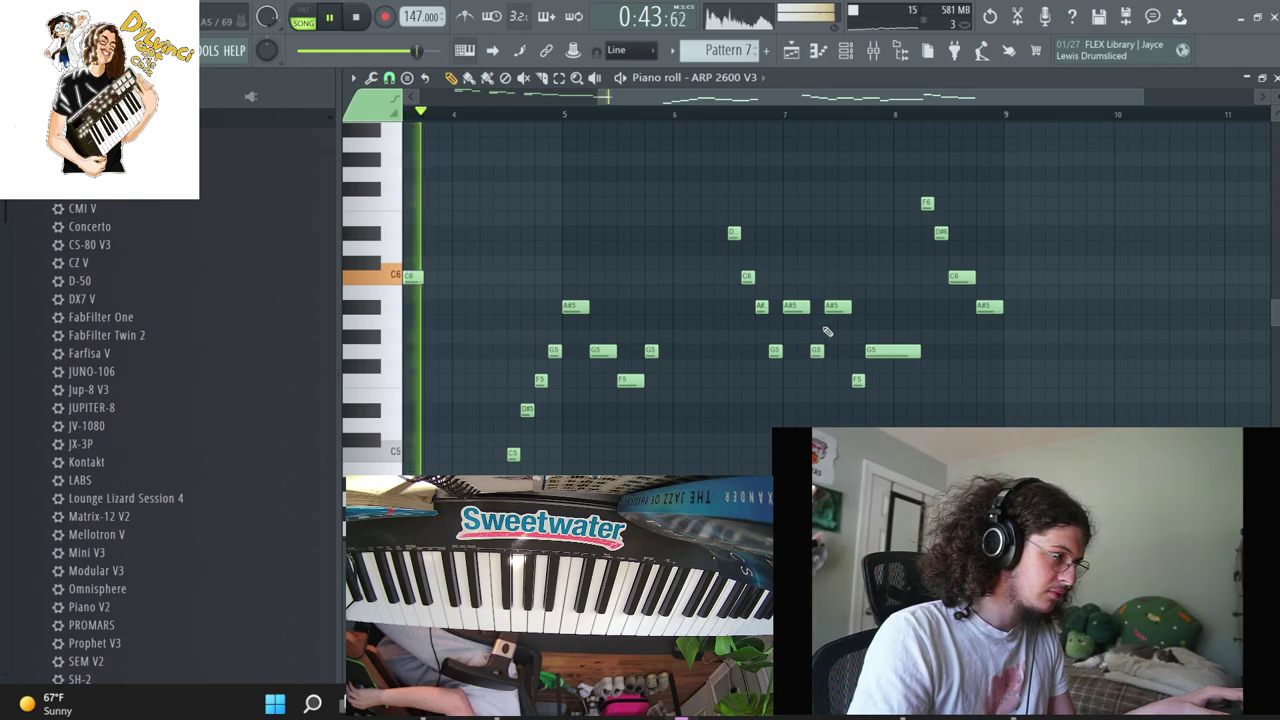
Move the F5 note in bar 7 one grid step earlier and shorten the A#5 note before it
left_click_drag(859, 383, 849, 387)
left_click_drag(849, 307, 836, 308)
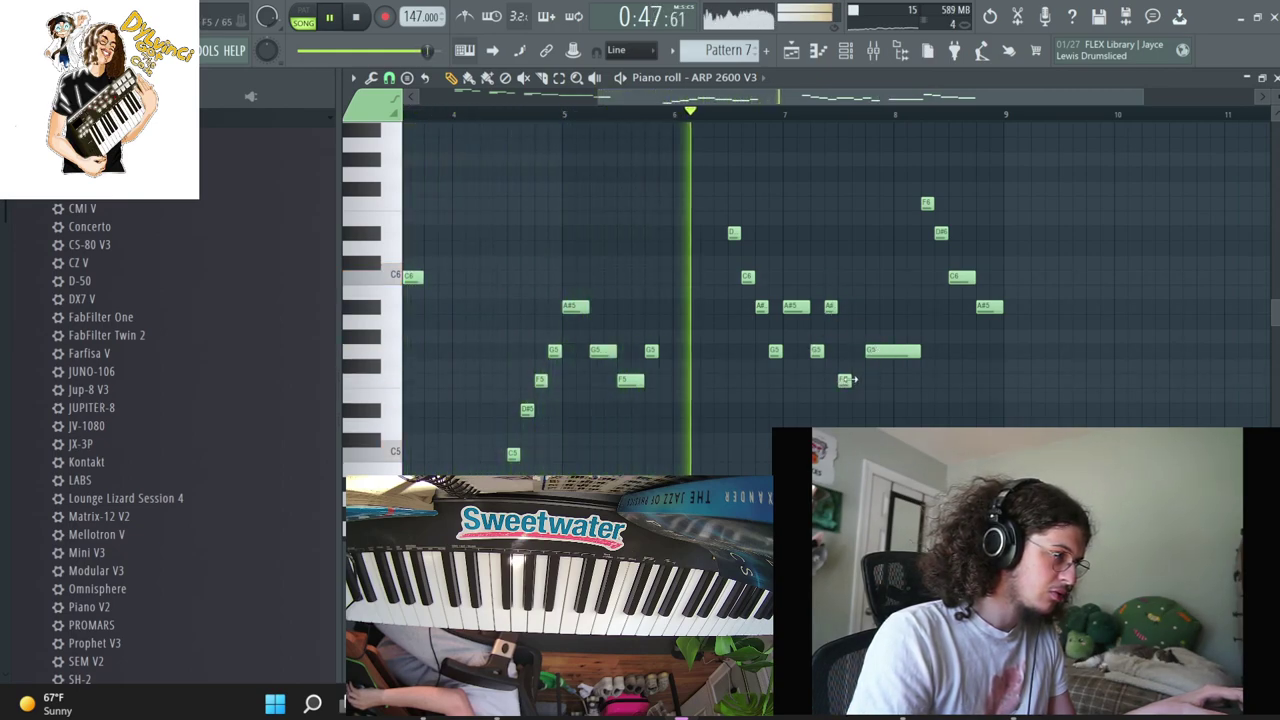
Open the ARP 2600 V3 instrument from the channel rack and adjust its channel volume
key("F7")
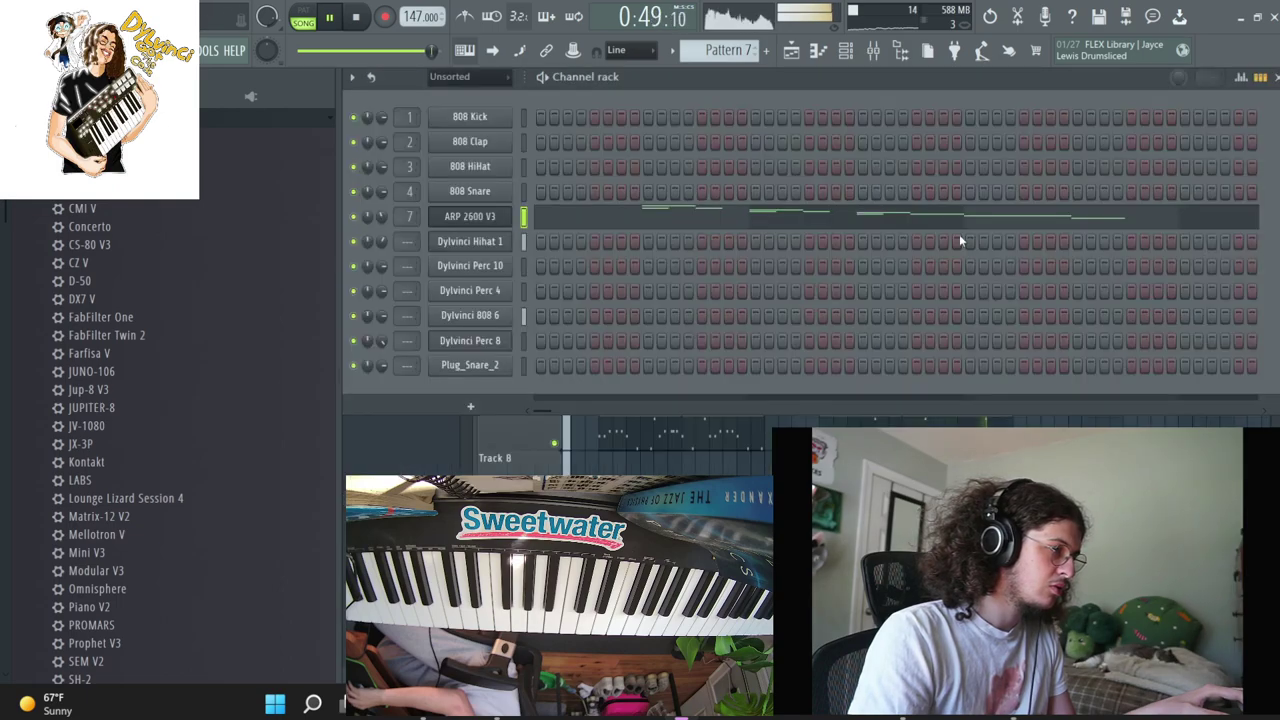
left_click(467, 216)
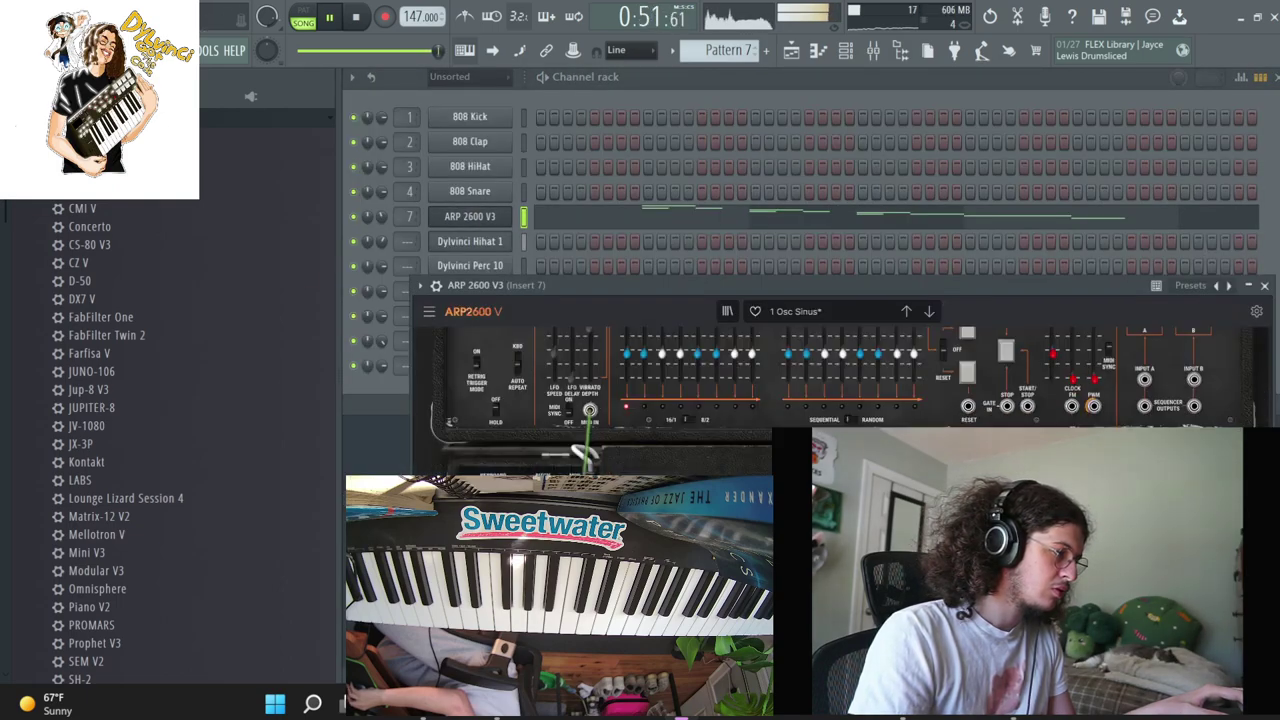
left_click_drag(383, 216, 383, 218)
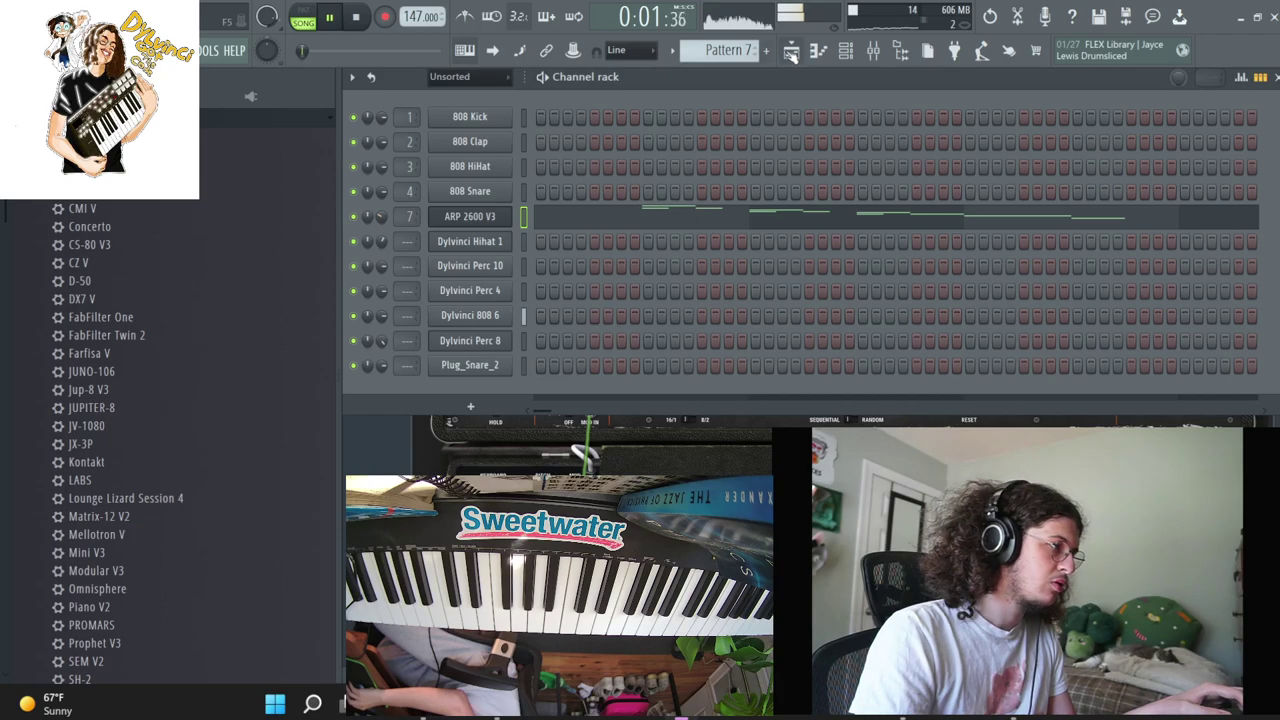
Add the Dylvinci Tag sample near the start of the playlist, below the drum tracks
left_click(791, 53)
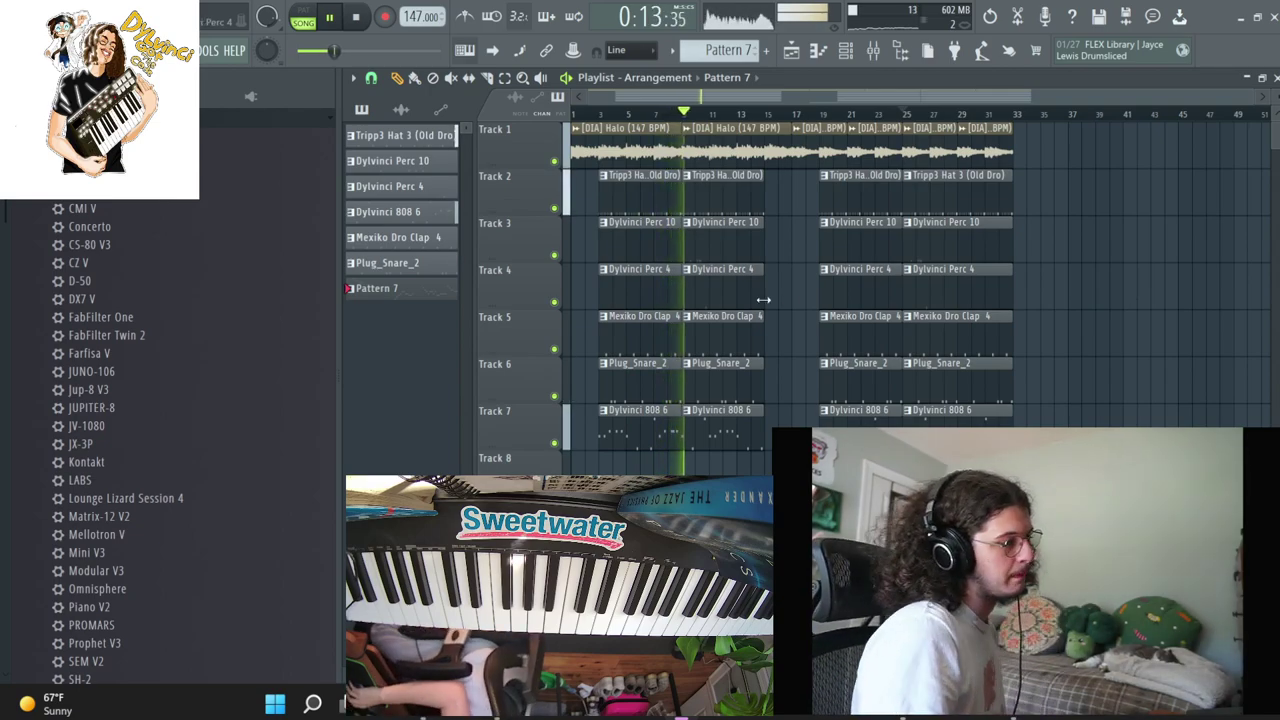
scroll(100, 280, "up", 15)
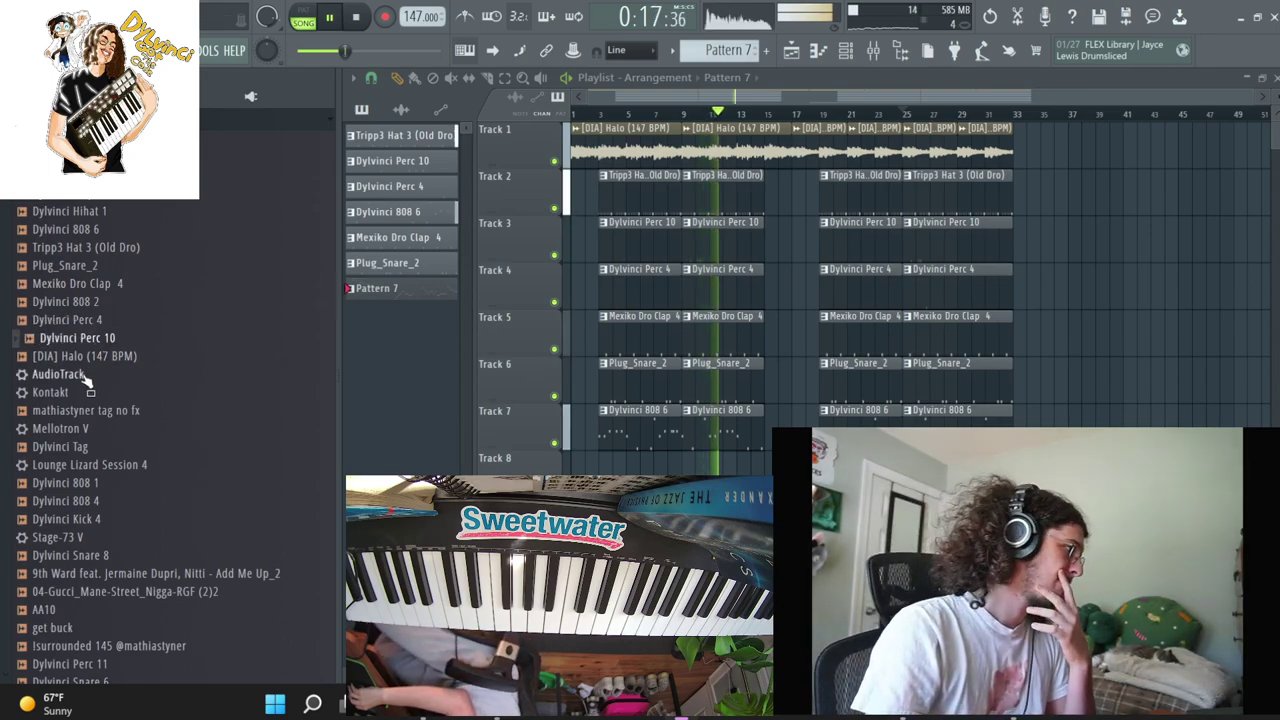
left_click_drag(114, 450, 625, 510)
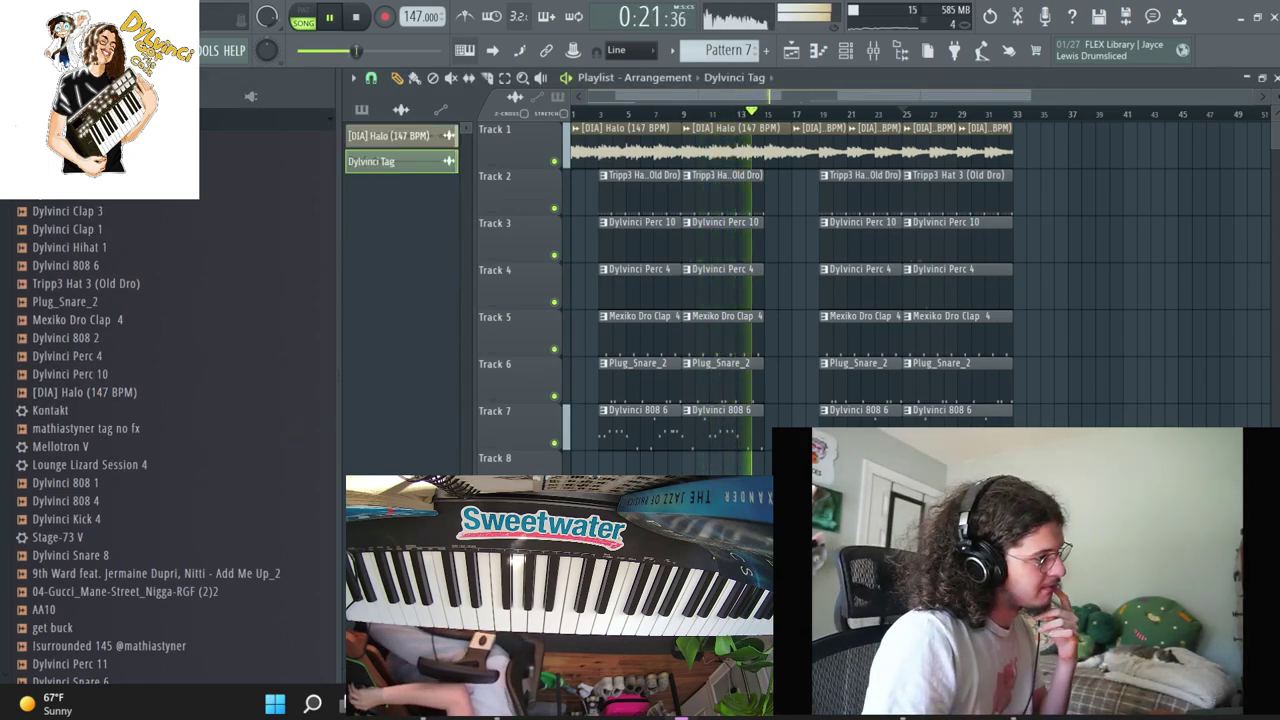